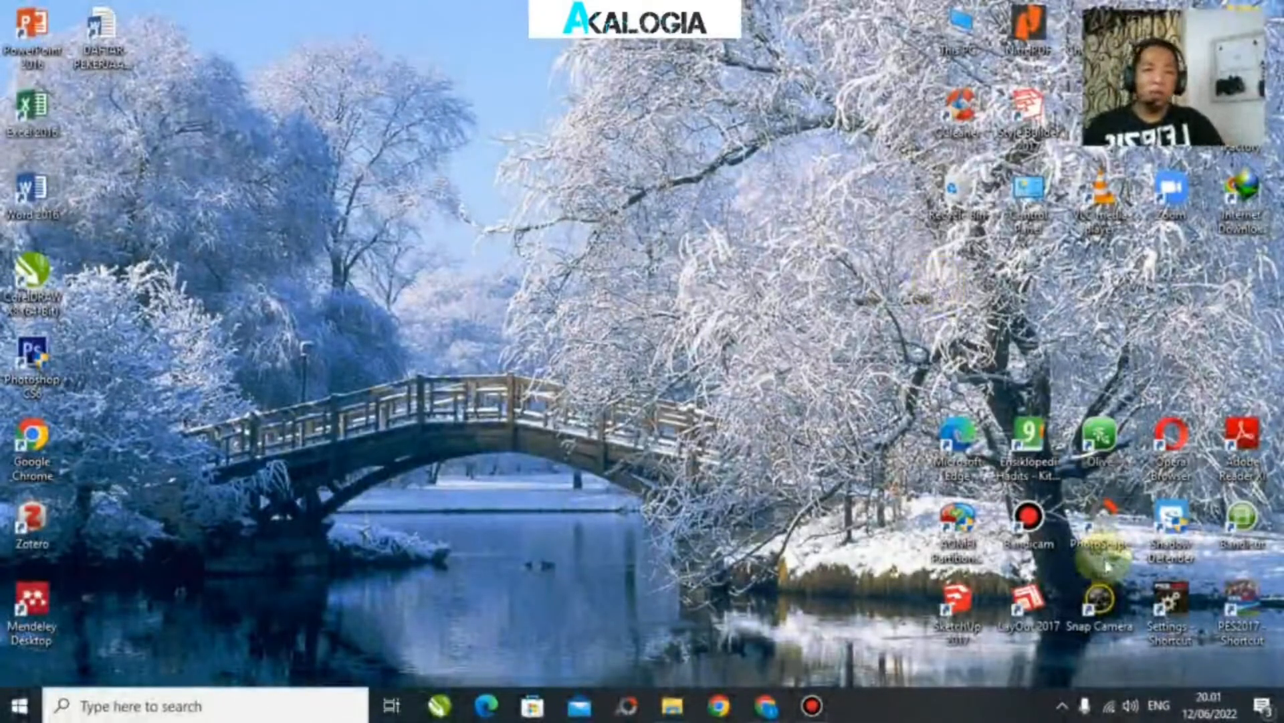
Step: Open the Matakuliah Ilmu Mantiq folder inside Dokumen Perkuliahan 2022 in File Explorer
left_click(681, 714)
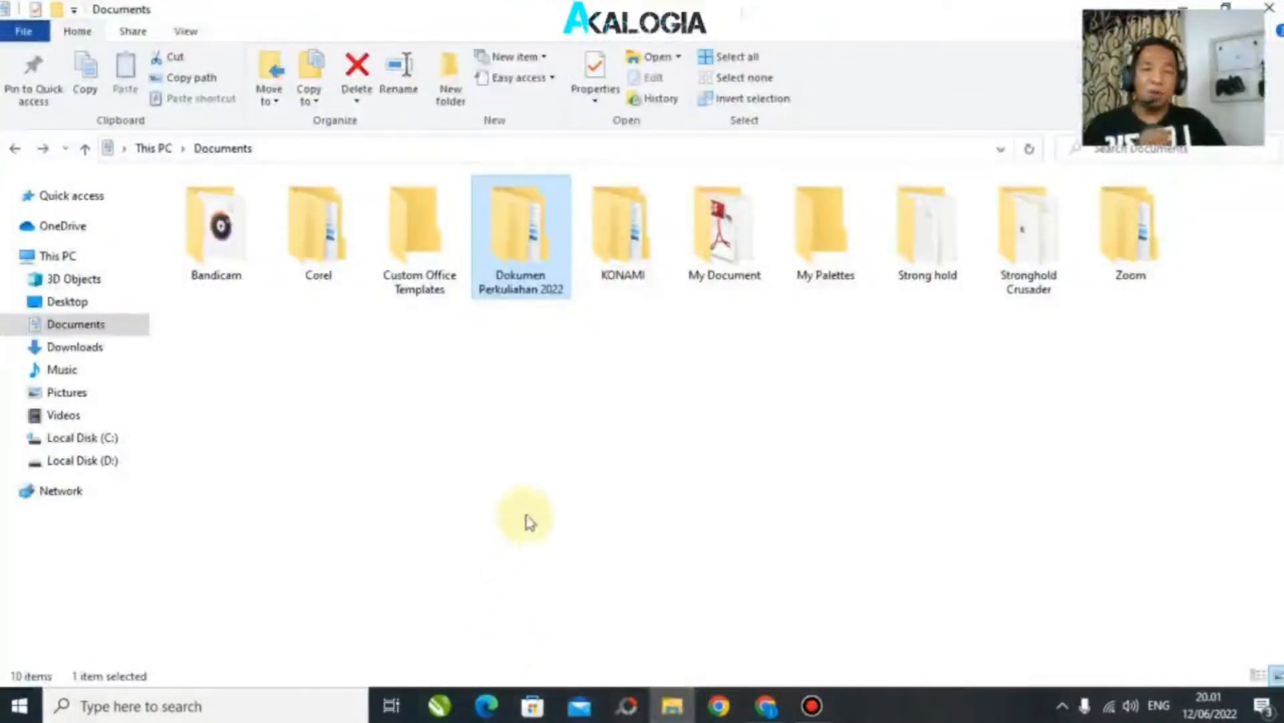
double_click(535, 251)
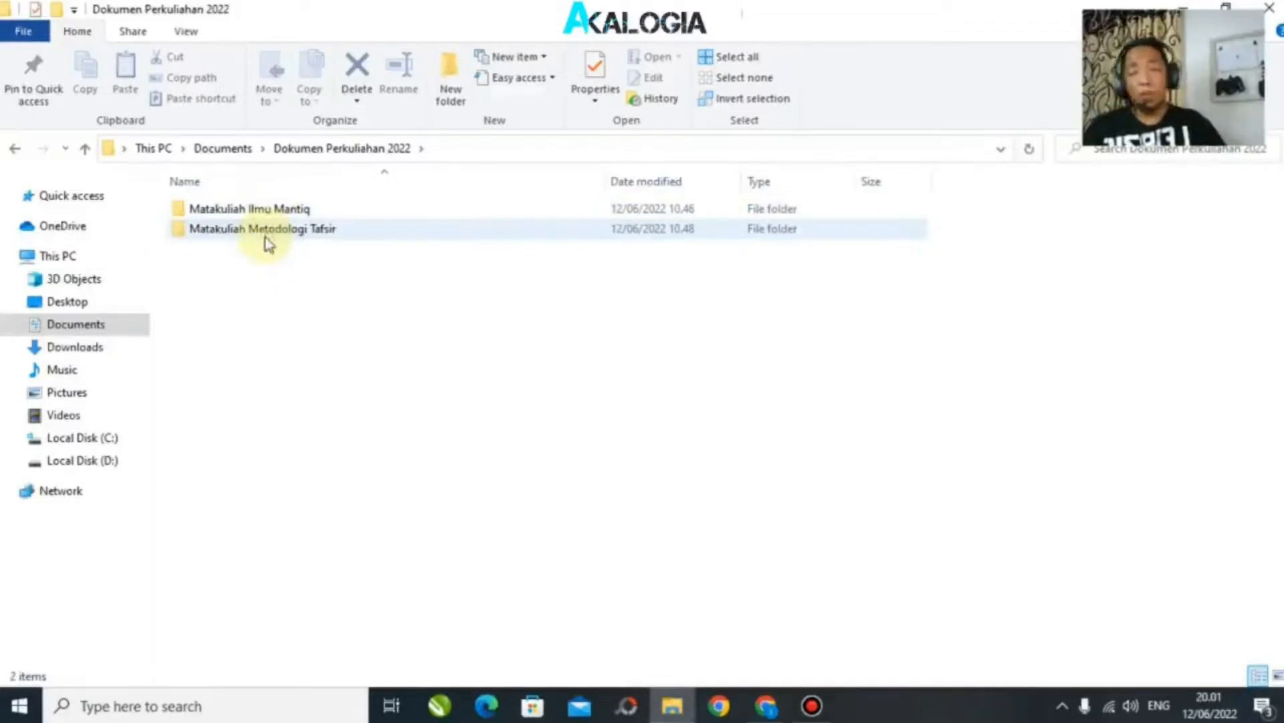
double_click(270, 210)
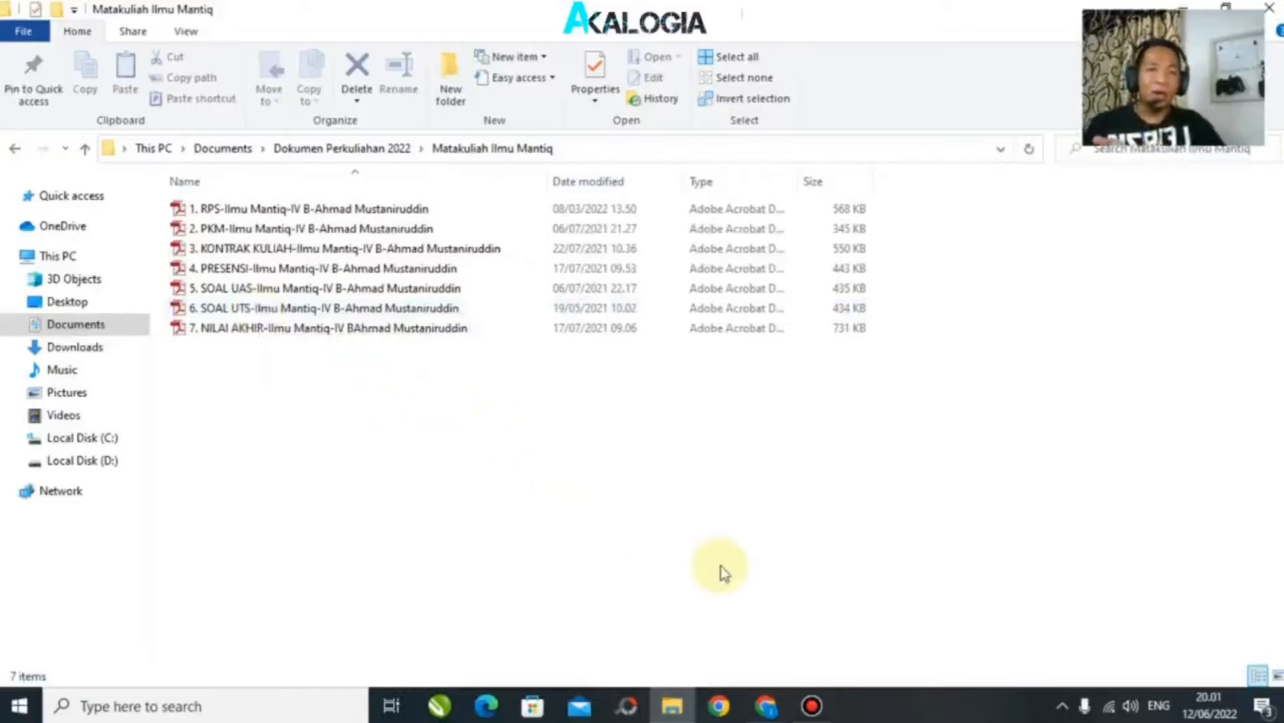
Step: Copy the bit.ly submission-form link from the Google Docs file into a new browser tab
left_click(776, 713)
left_click(669, 295)
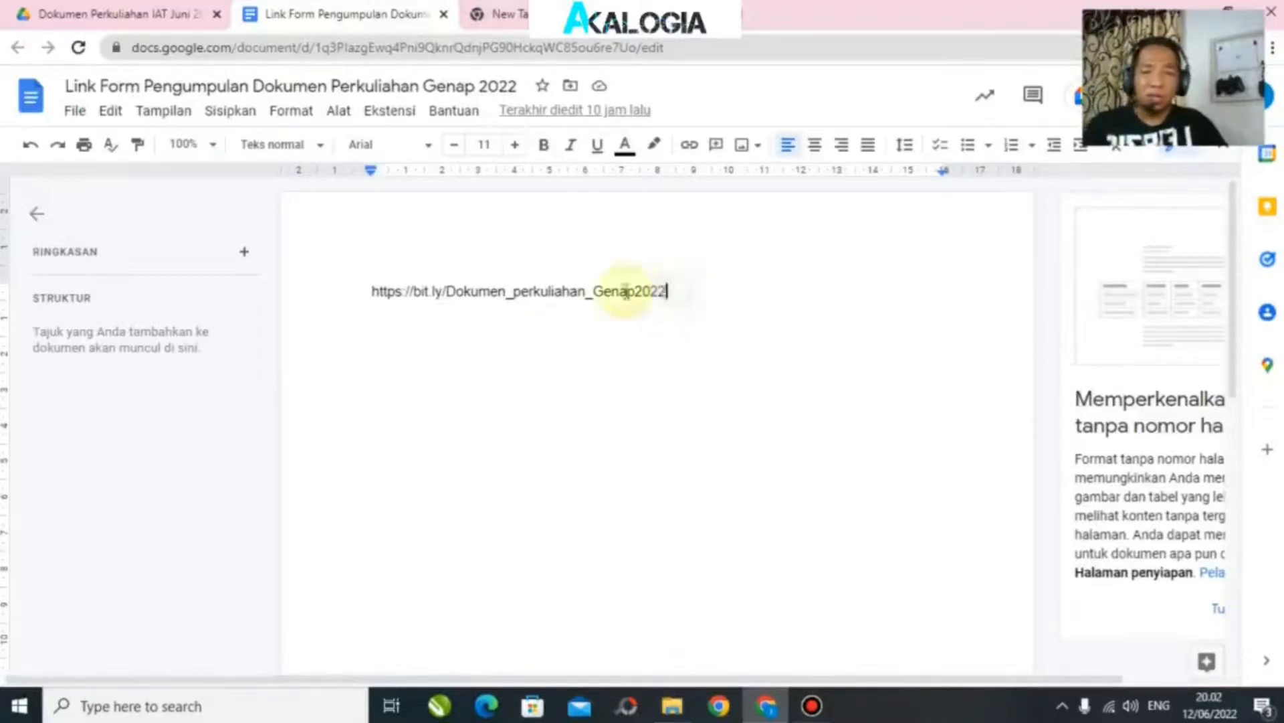
left_click_drag(667, 291, 373, 293)
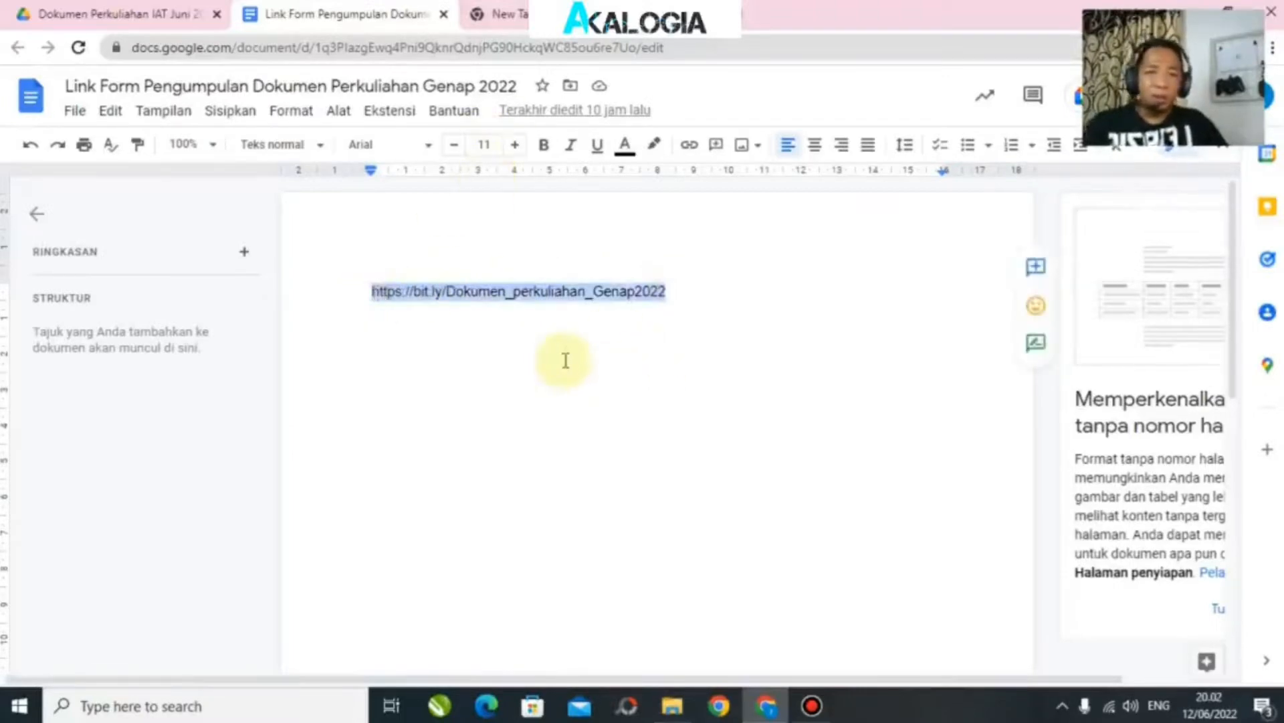
left_click(501, 14)
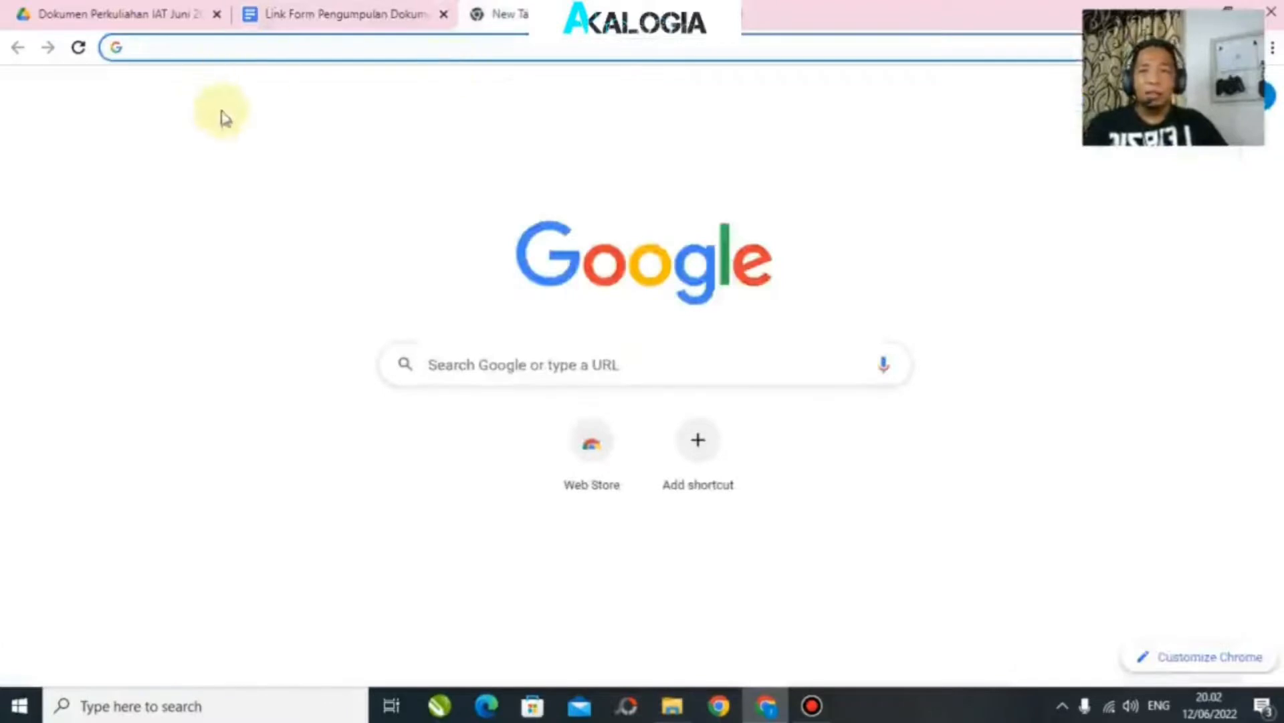
left_click(296, 12)
right_click(575, 298)
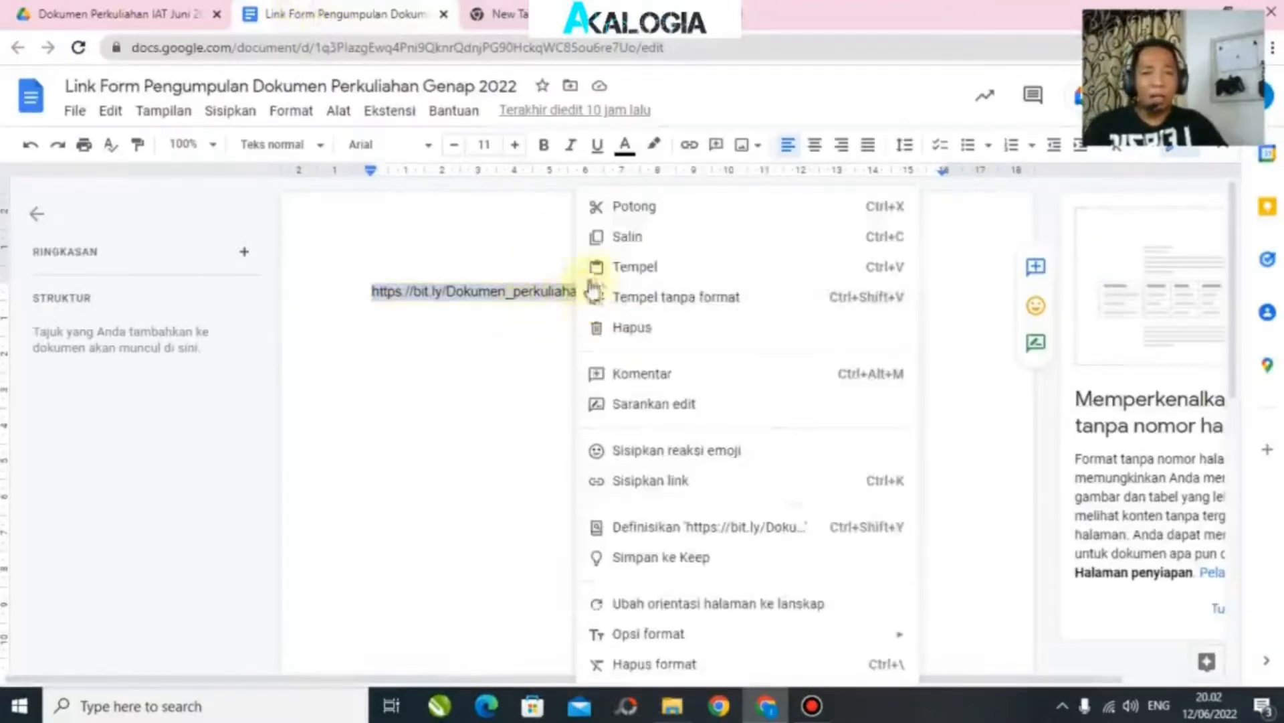
left_click(632, 238)
left_click(502, 14)
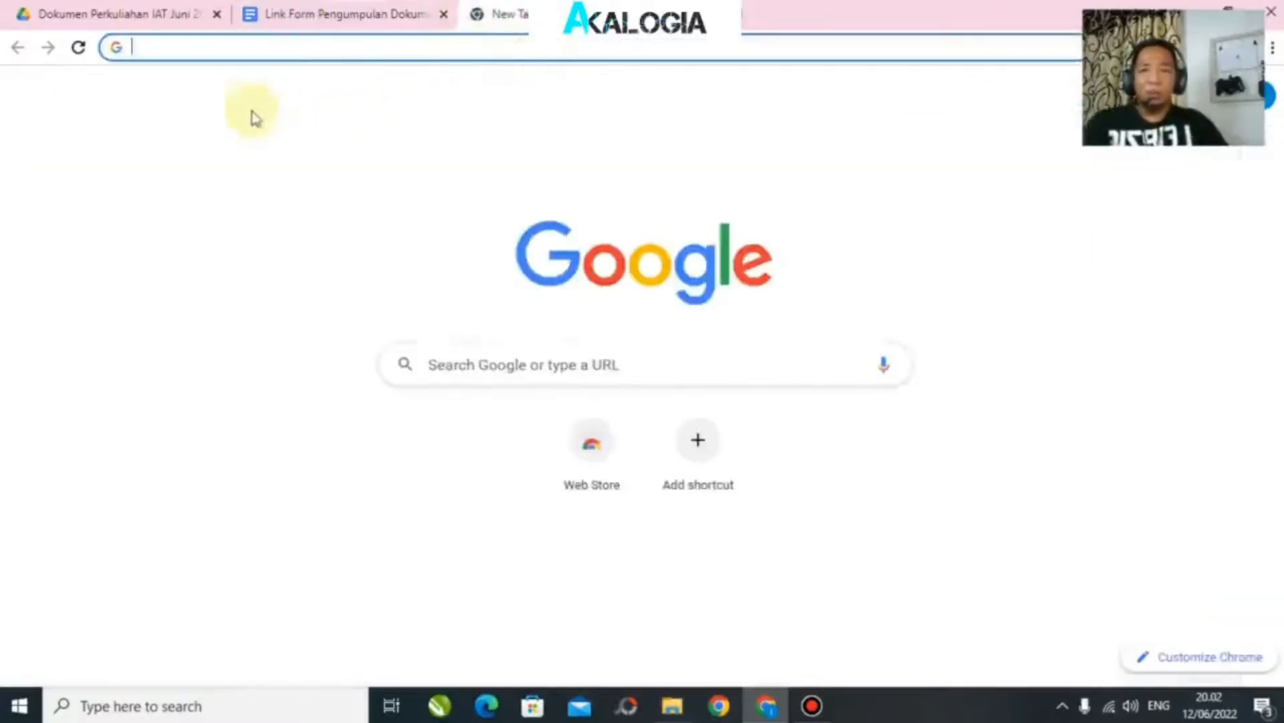
Step: Load the lecture-document submission form from the copied bit.ly link
key("ctrl+v")
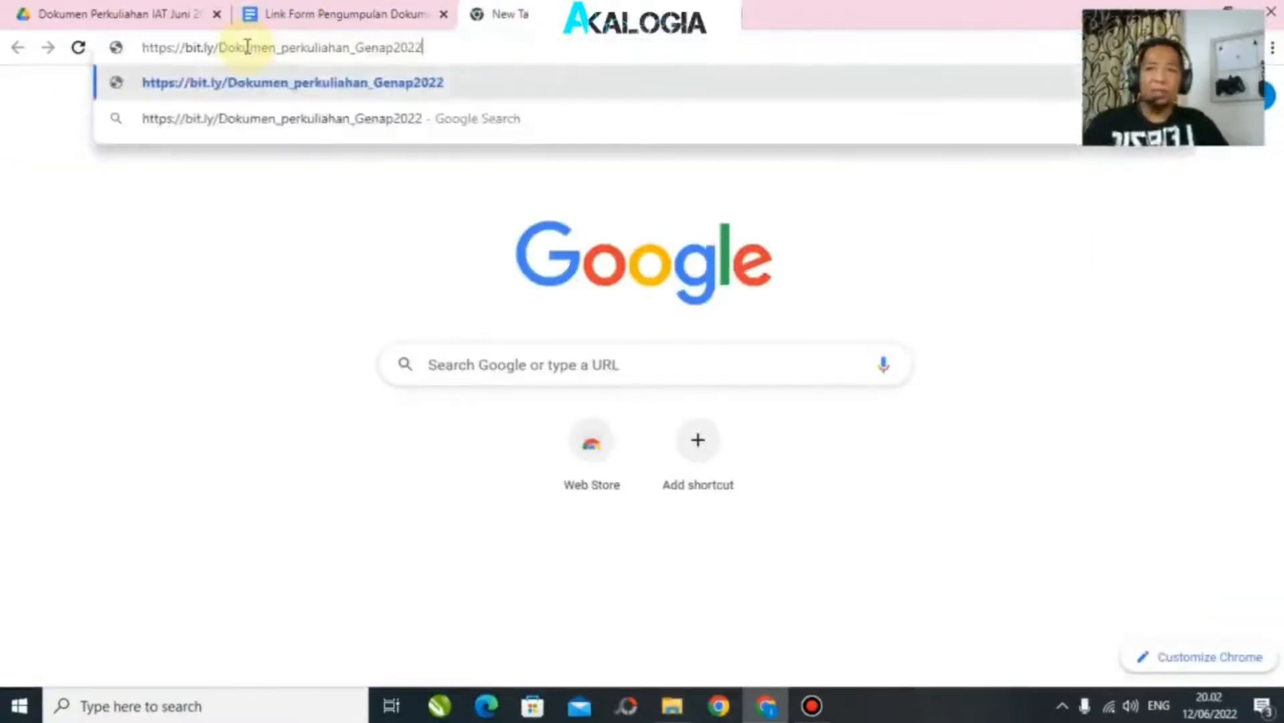
key("Return")
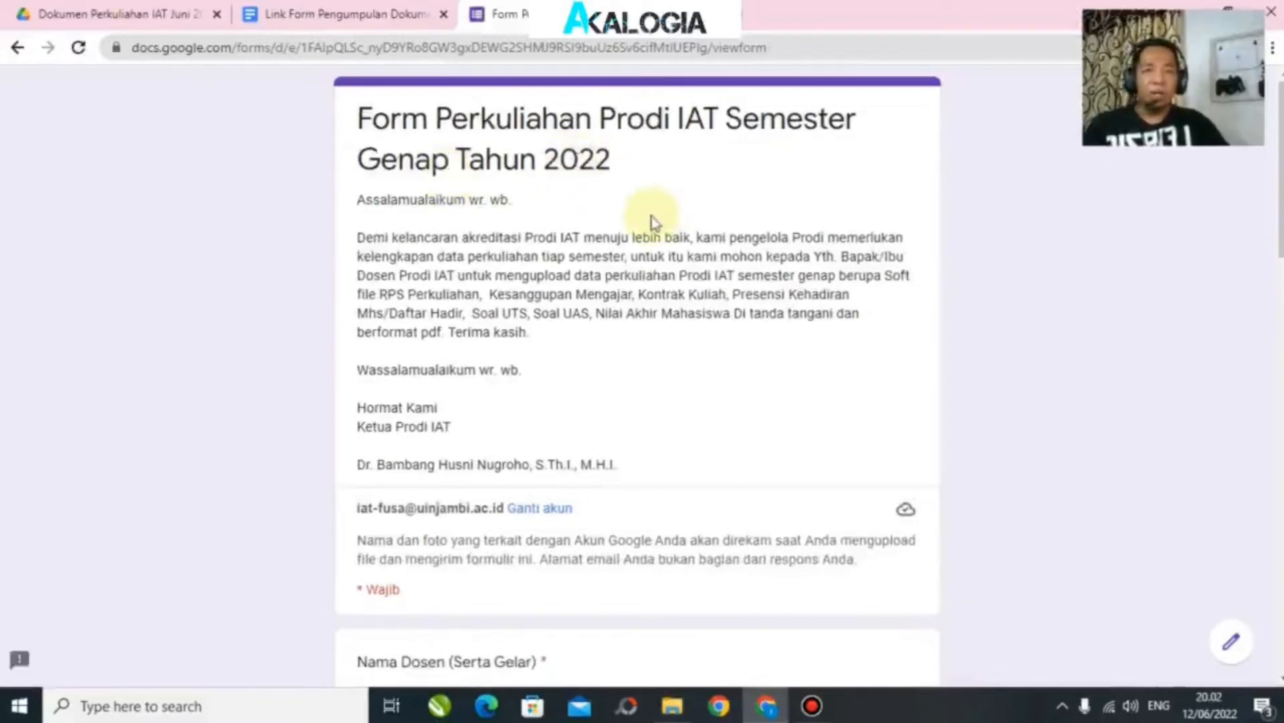
scroll(648, 309, "down", 2)
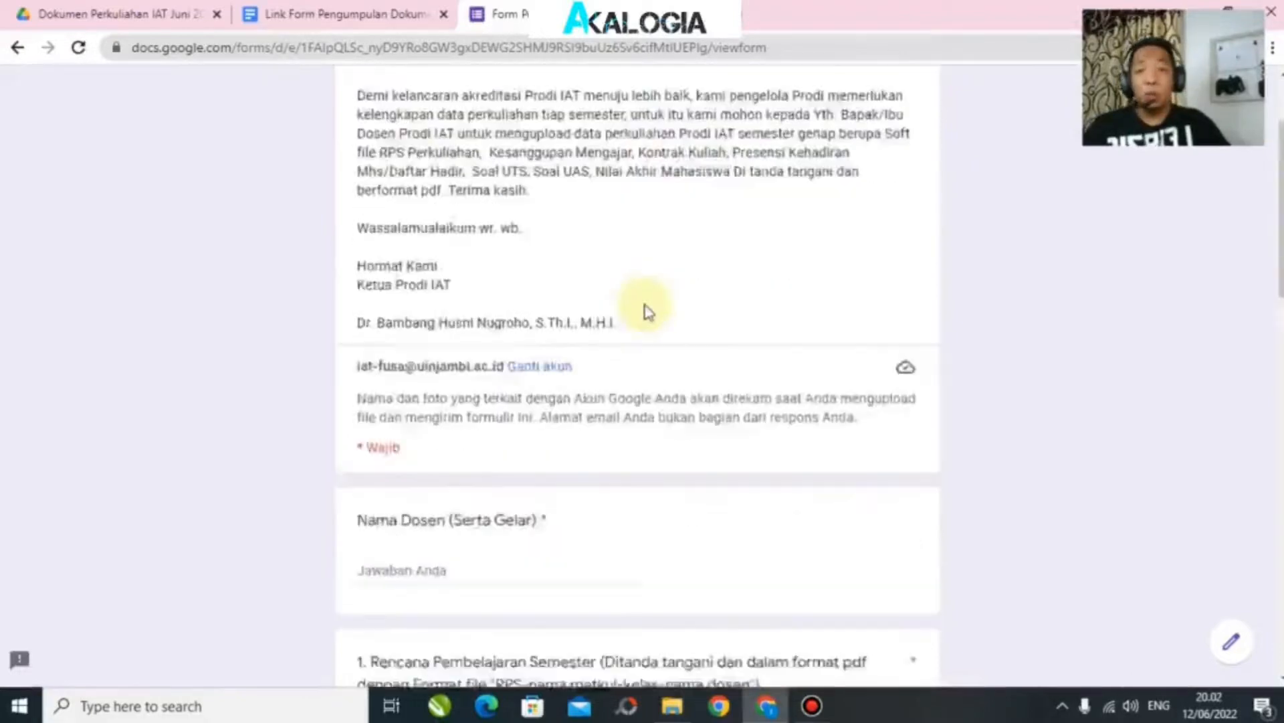
scroll(648, 309, "down", 3)
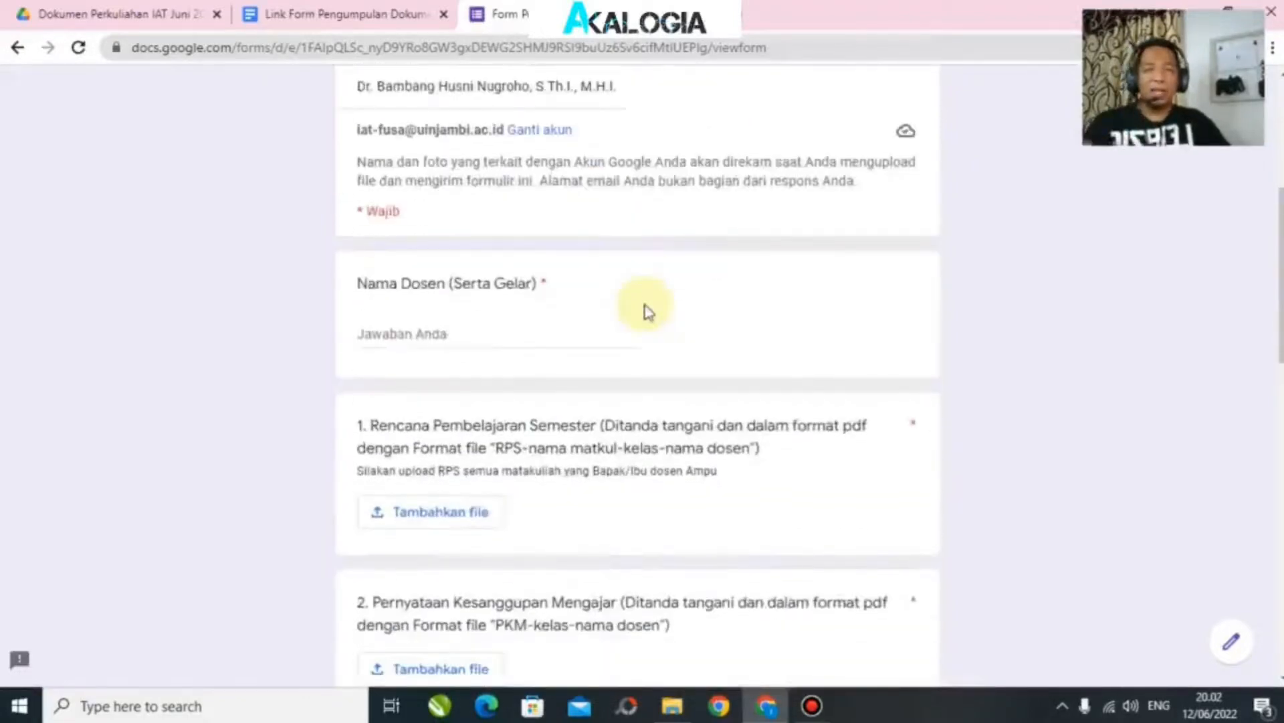
Step: Enter the lecturer's full name with the title M.Ag. in Nama Dosen (Serta Gelar)
left_click(452, 330)
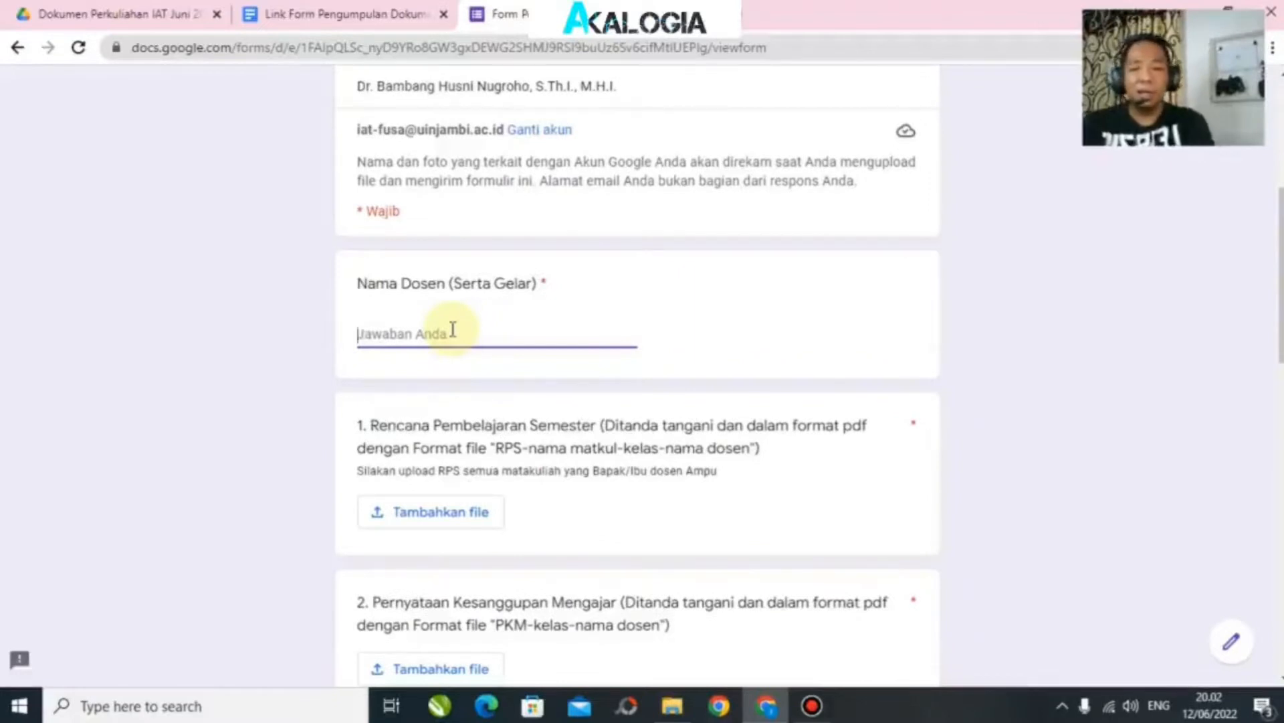
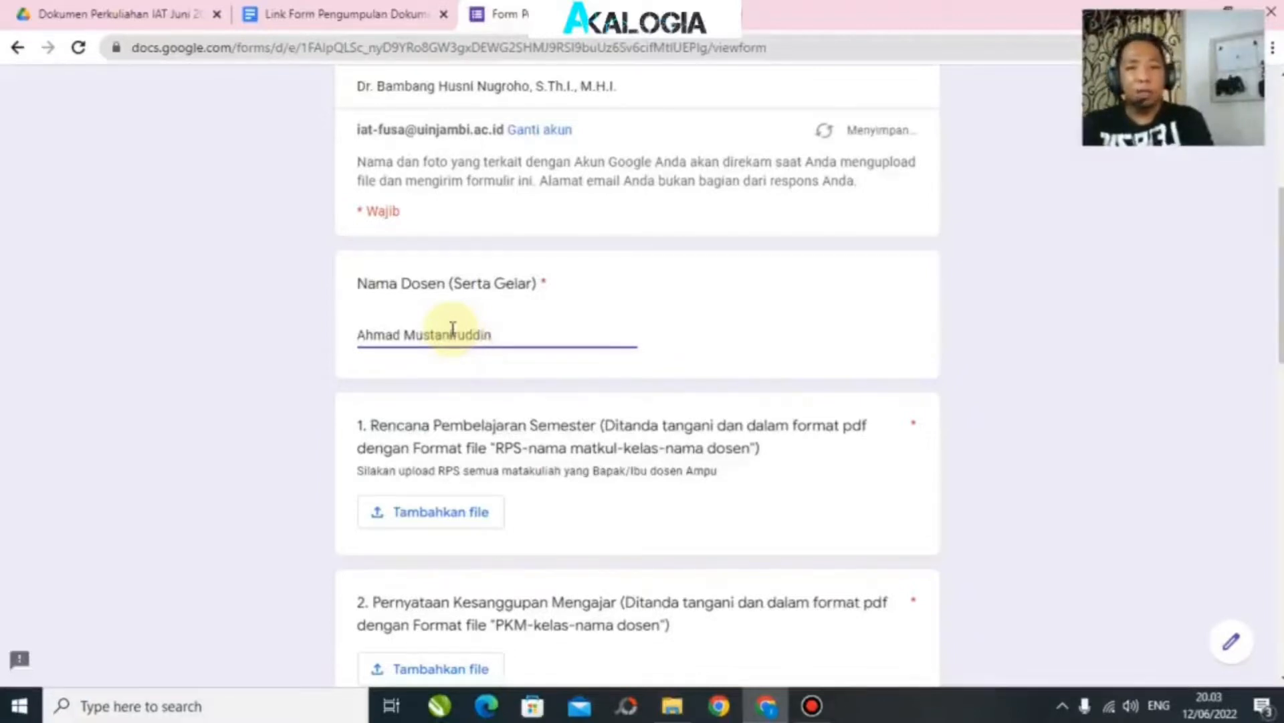
type(", M")
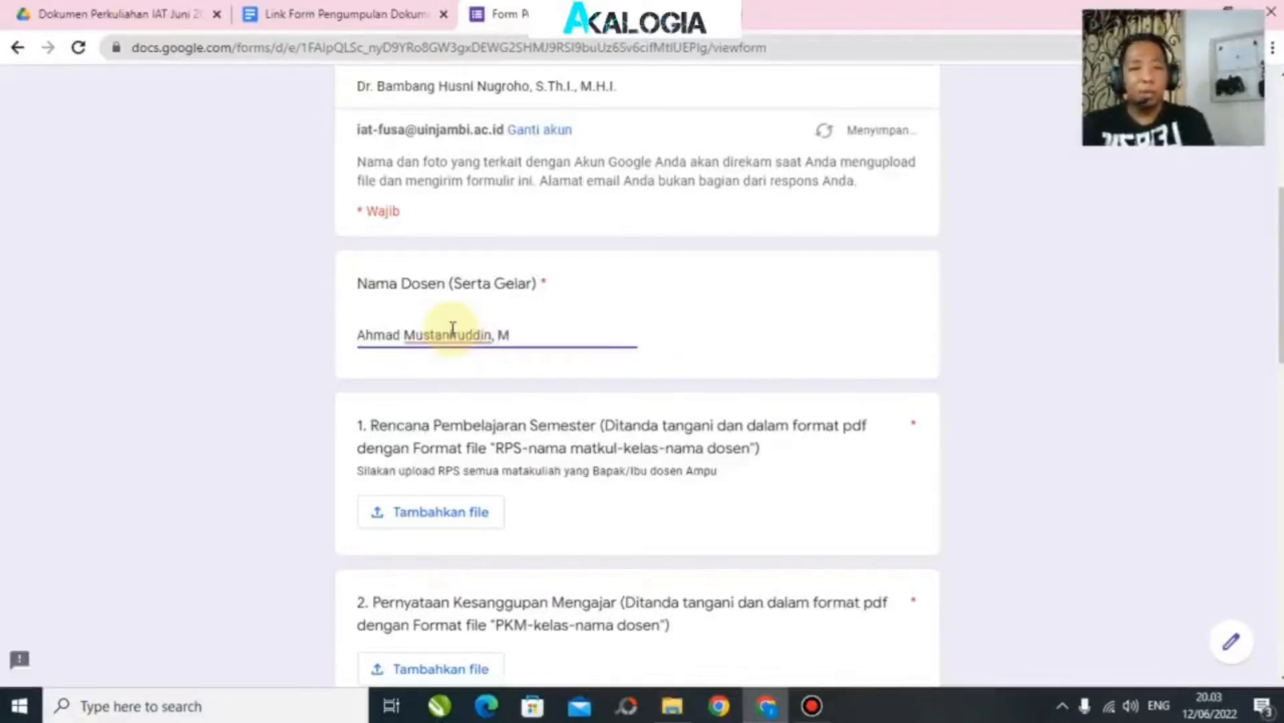
type(">")
key("BackSpace")
type(".Ag.")
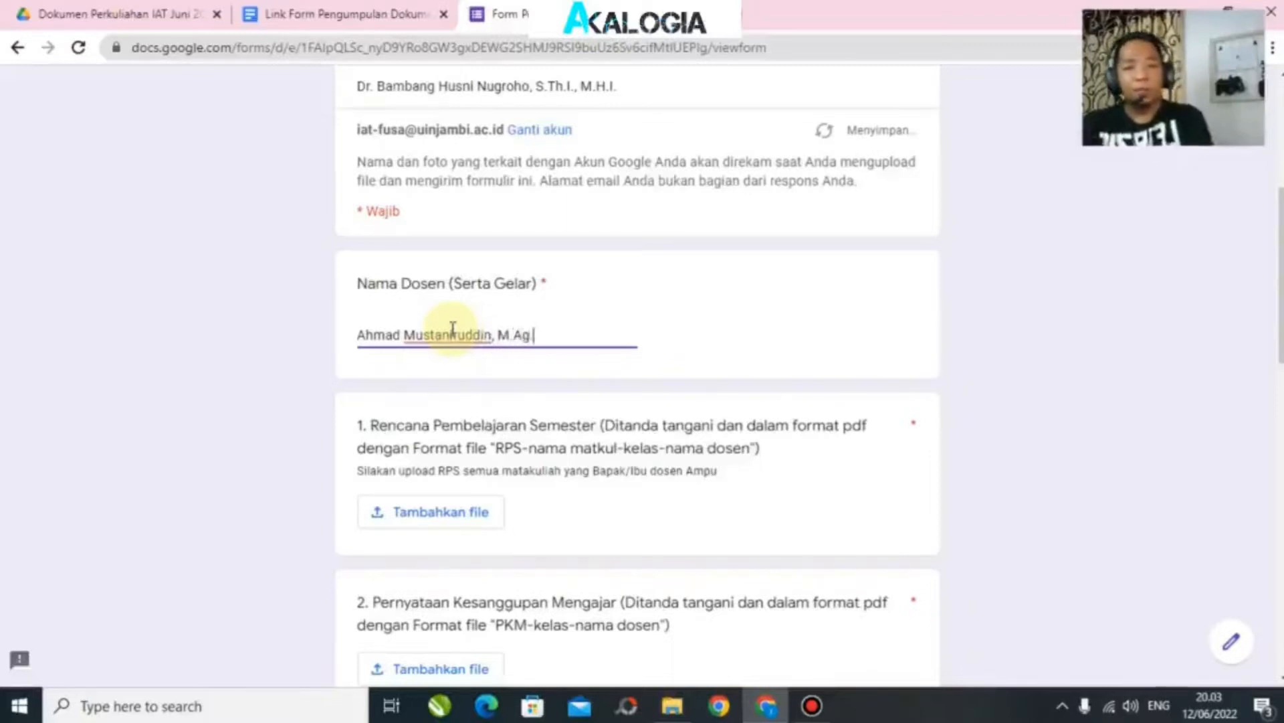
scroll(453, 328, "down", 3)
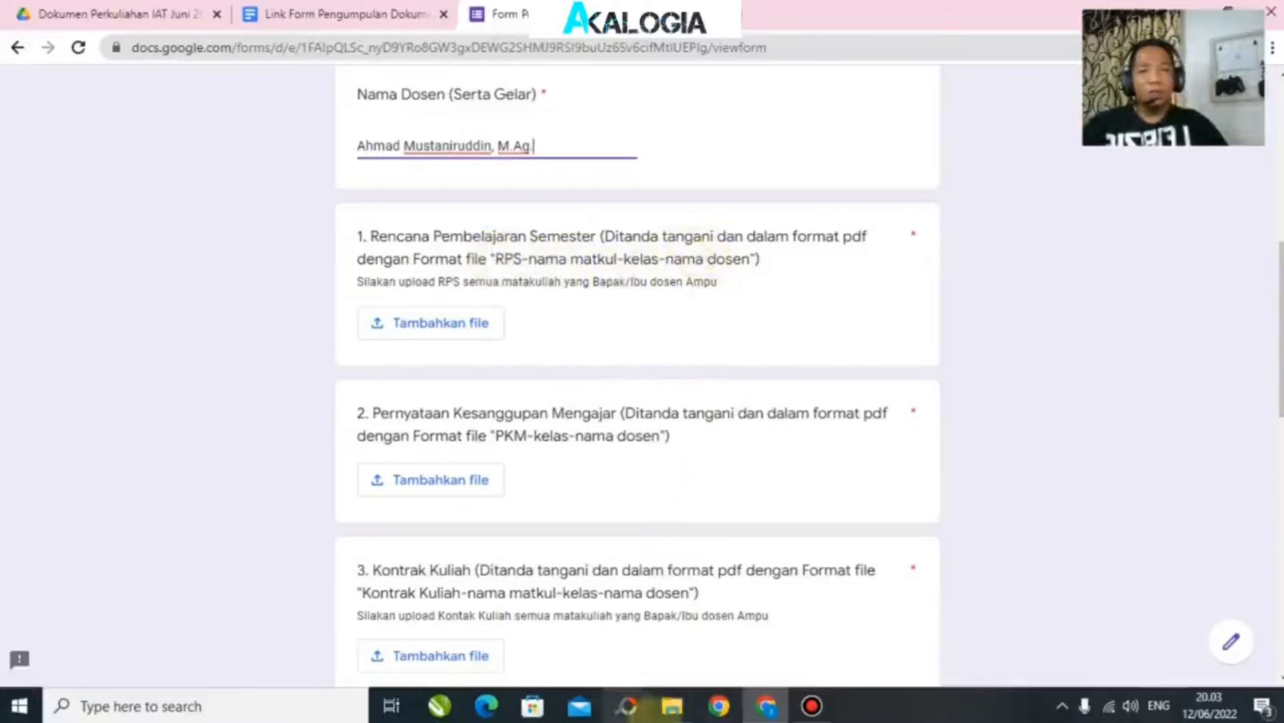
mouse_move(672, 716)
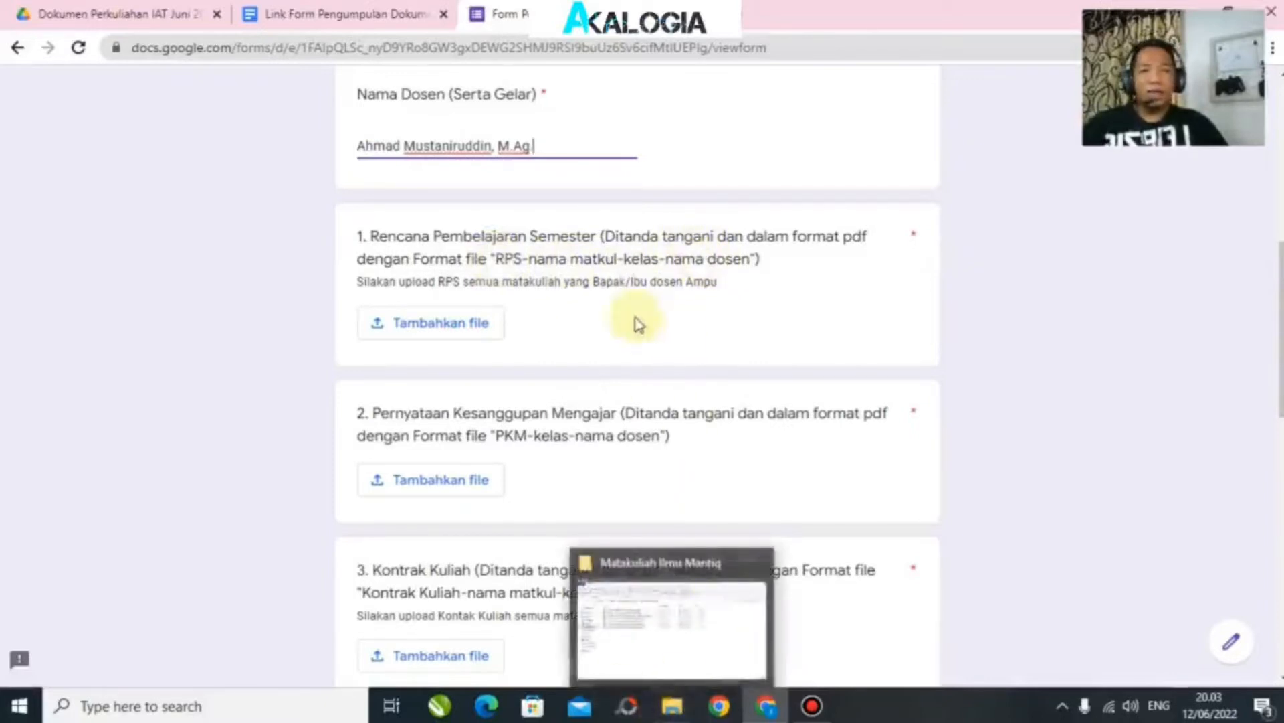
Step: Rename file 1's RPS PDF using question 1's required file-name pattern from the form
left_click_drag(501, 258, 754, 255)
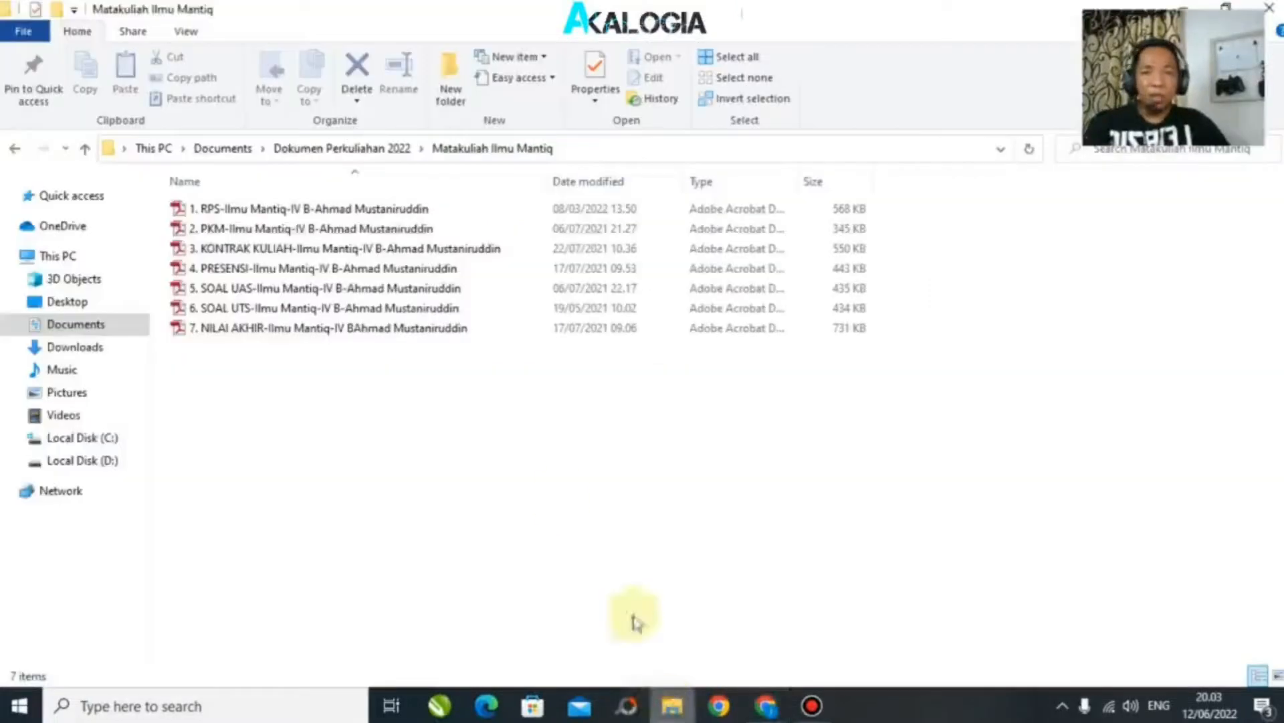
left_click(672, 706)
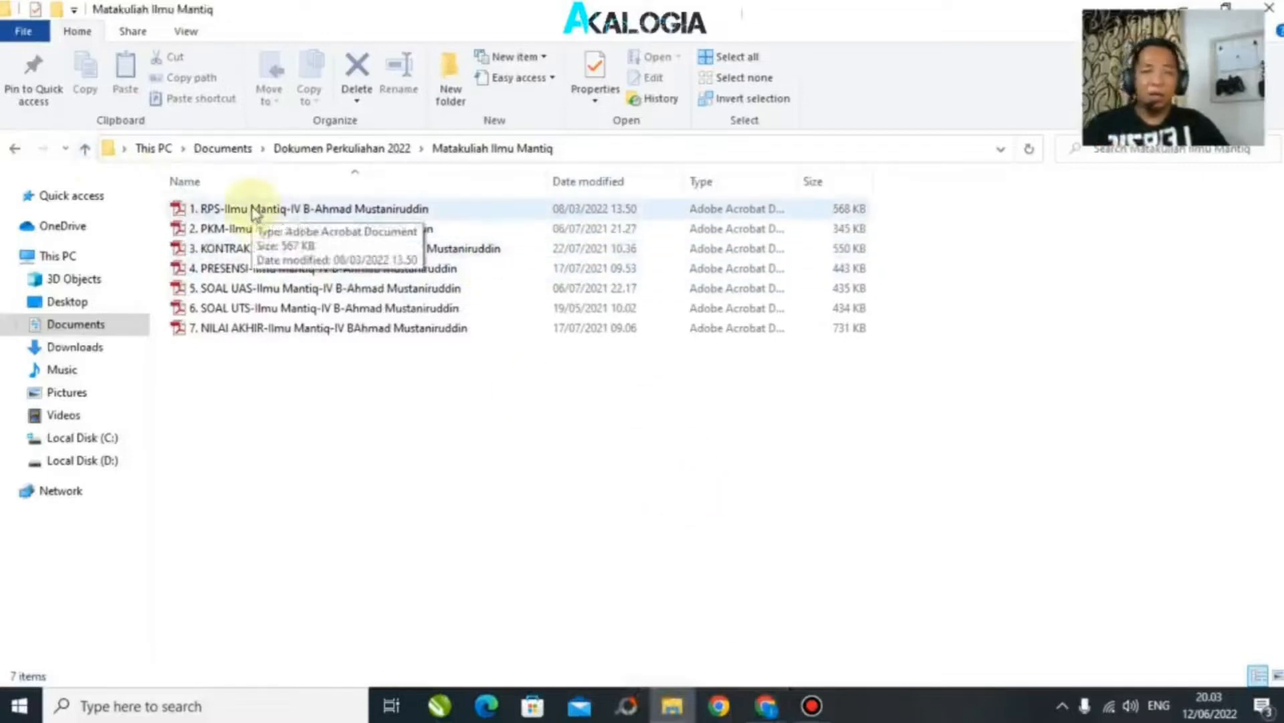
left_click(289, 211)
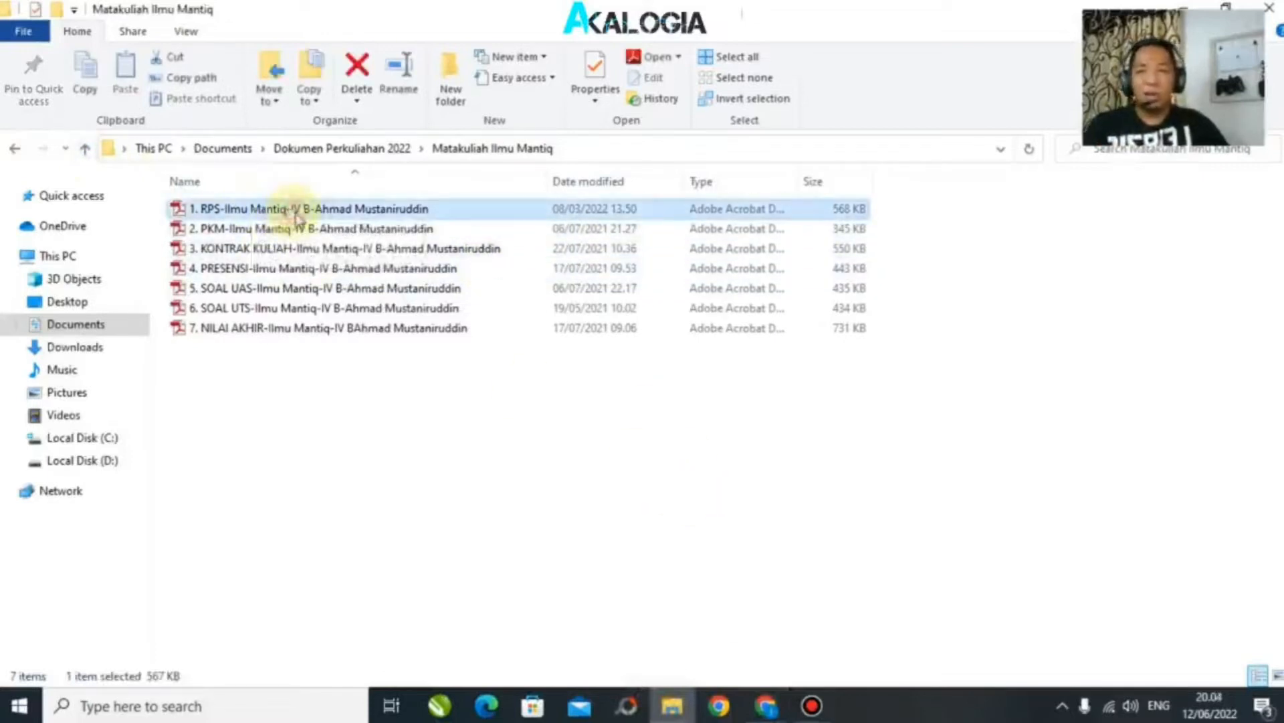
left_click(297, 211)
left_click_drag(444, 208, 296, 200)
key("ctrl+v")
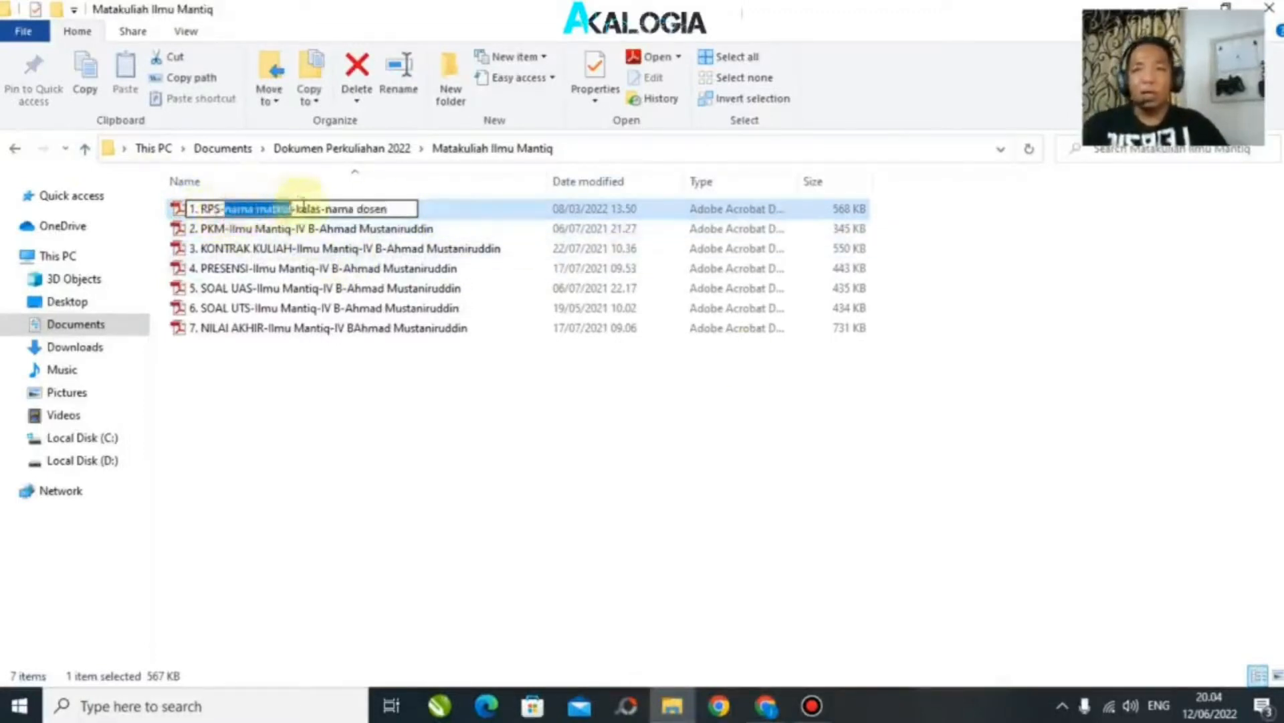
Step: Fill the name's placeholders with Ilmu Mantiq, class IV B and the lecturer's name
type("Ilmu Mant")
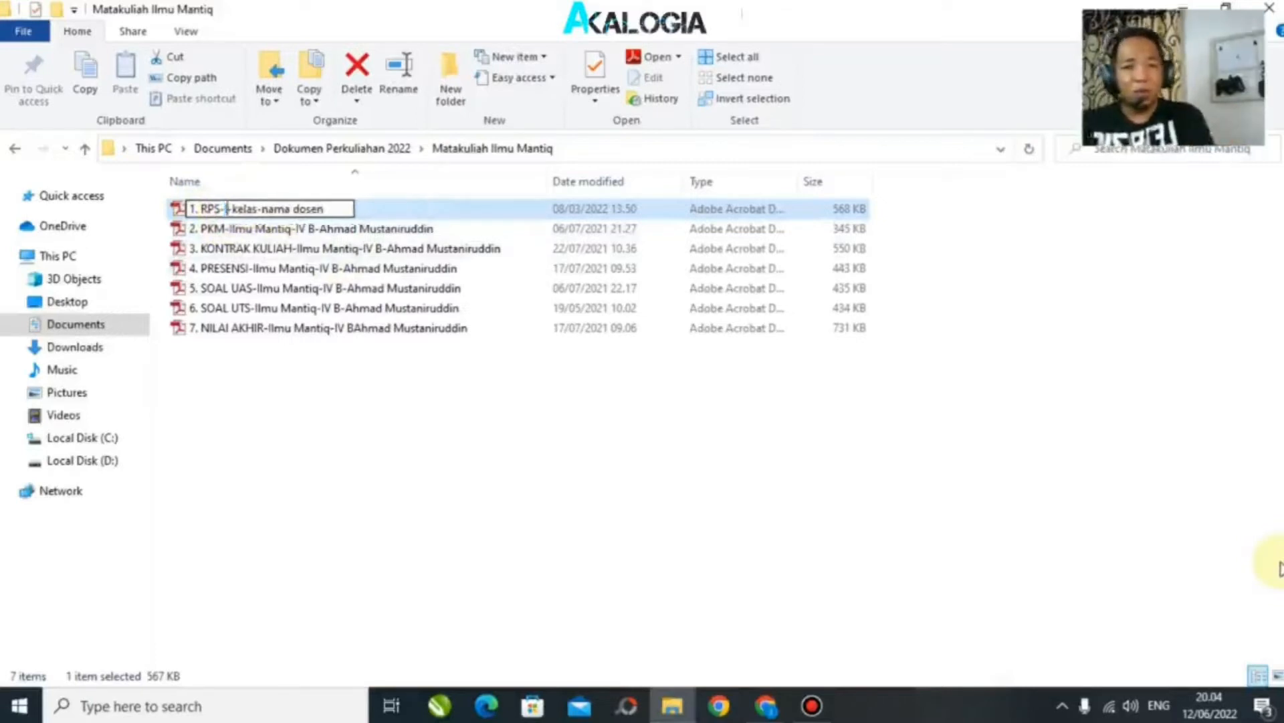
type("iq")
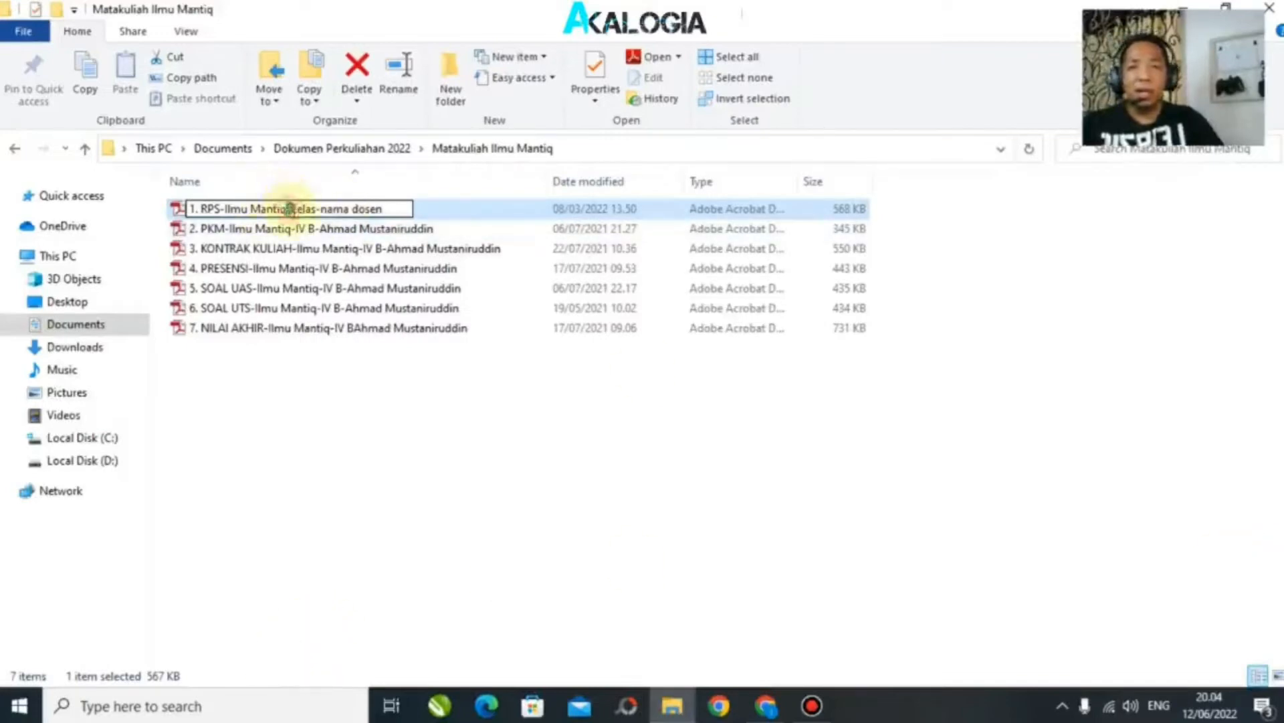
left_click_drag(292, 209, 315, 210)
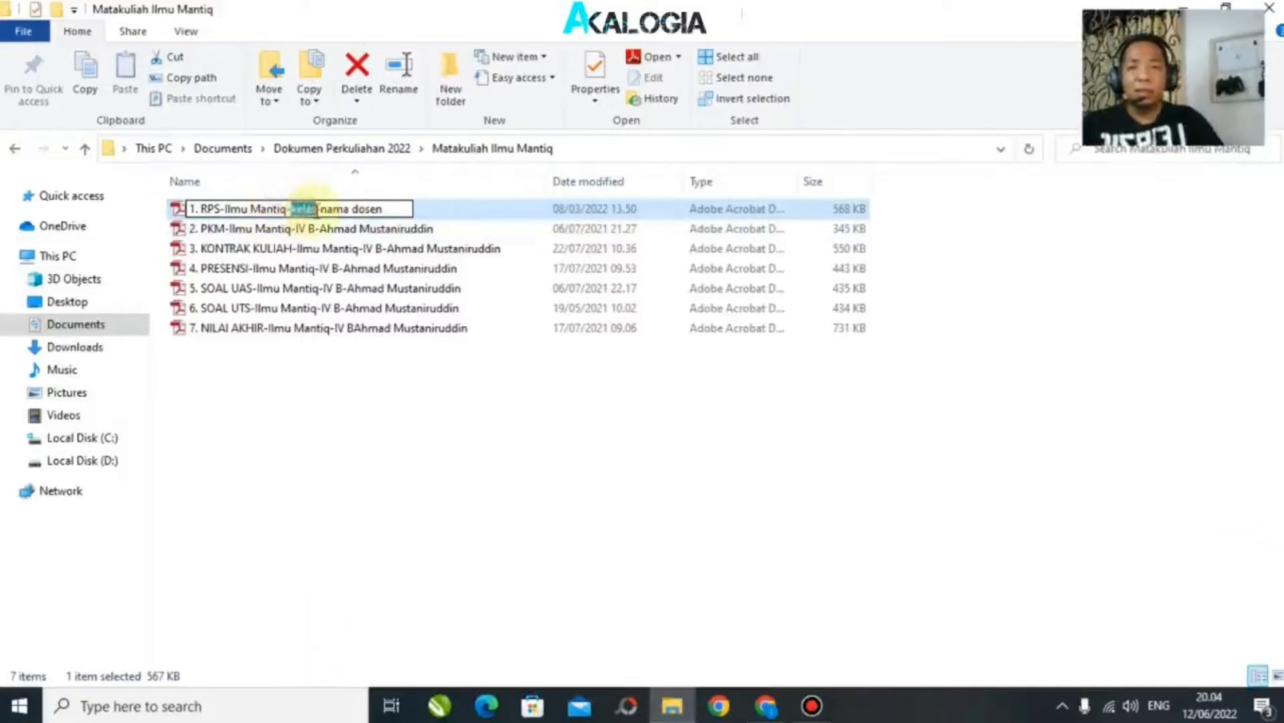
type("IV")
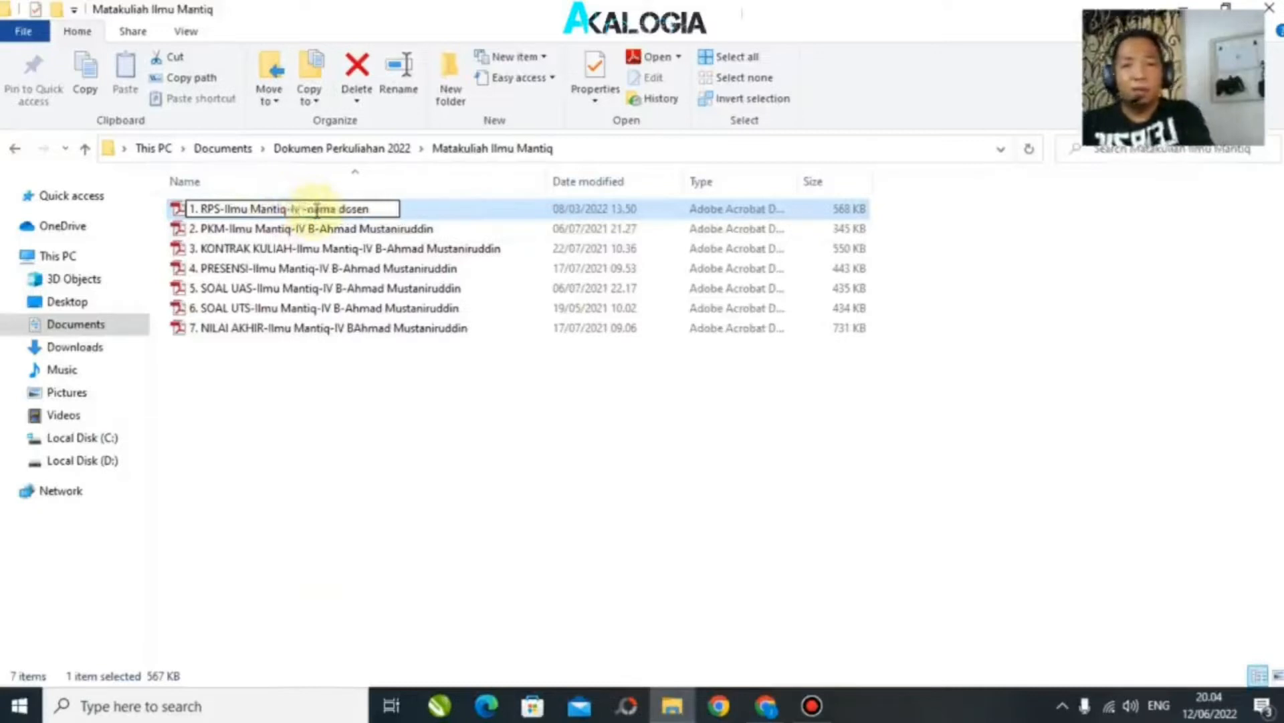
type(" B")
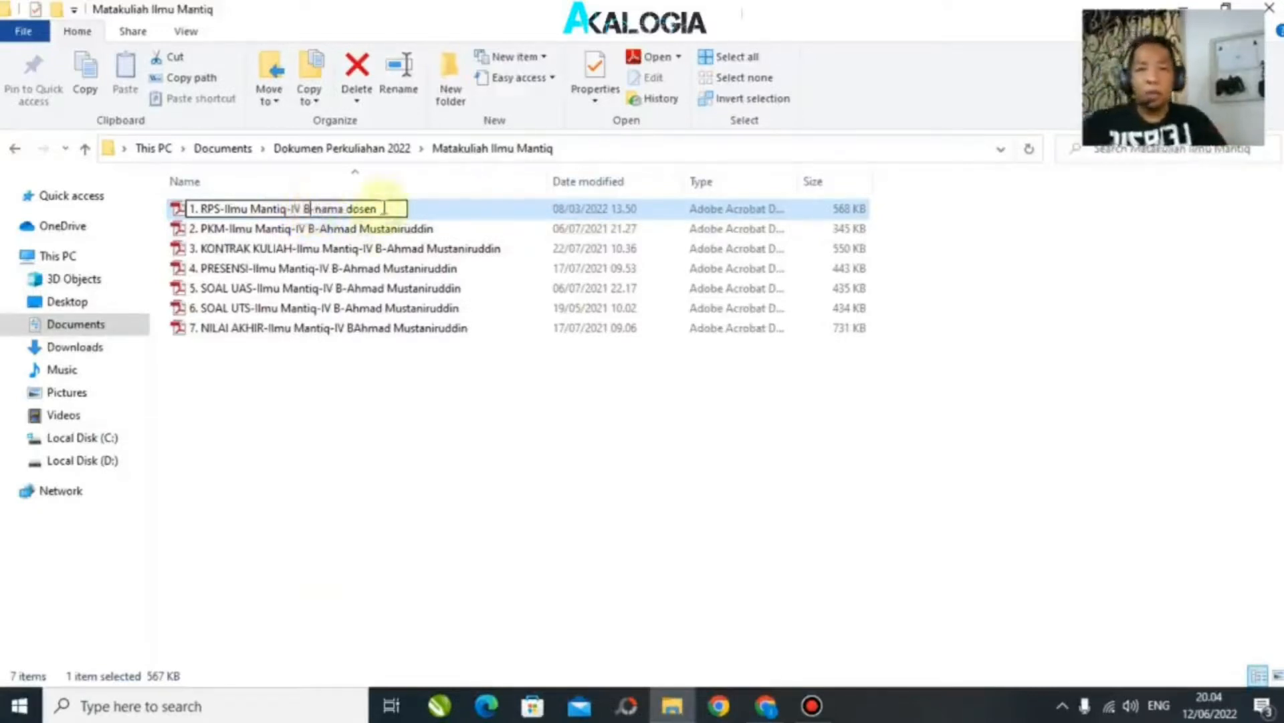
left_click_drag(378, 209, 324, 212)
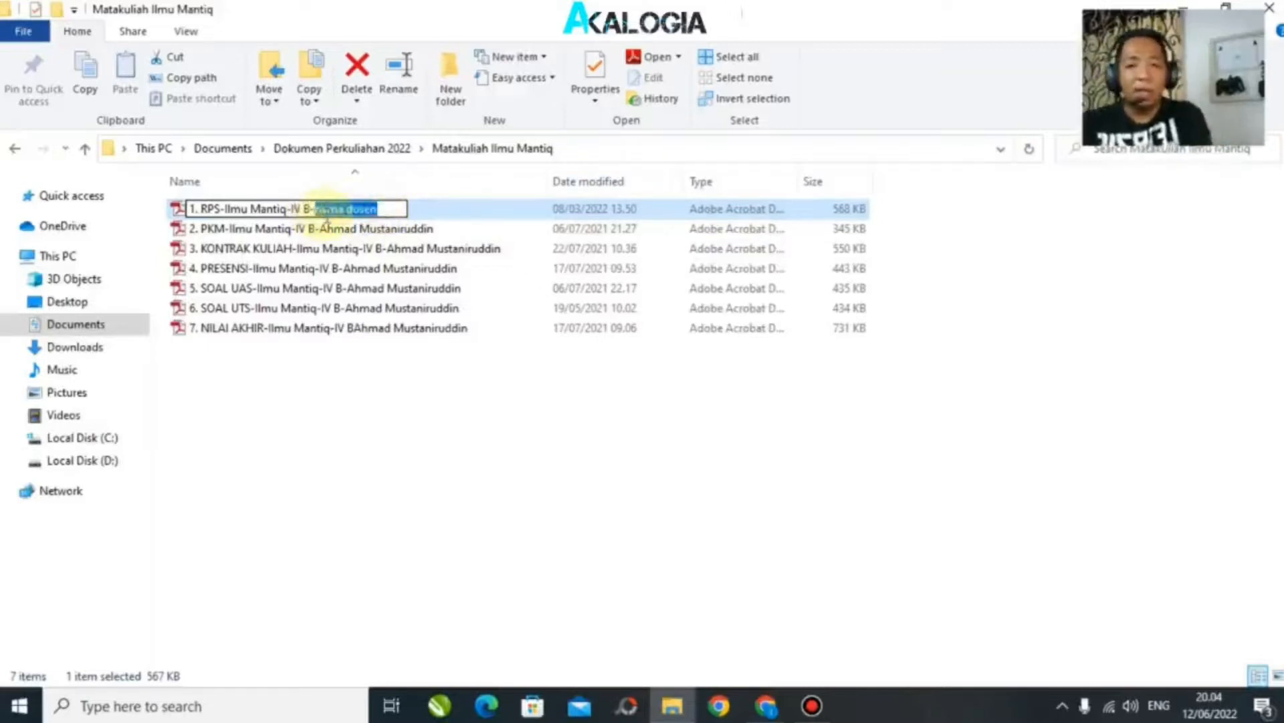
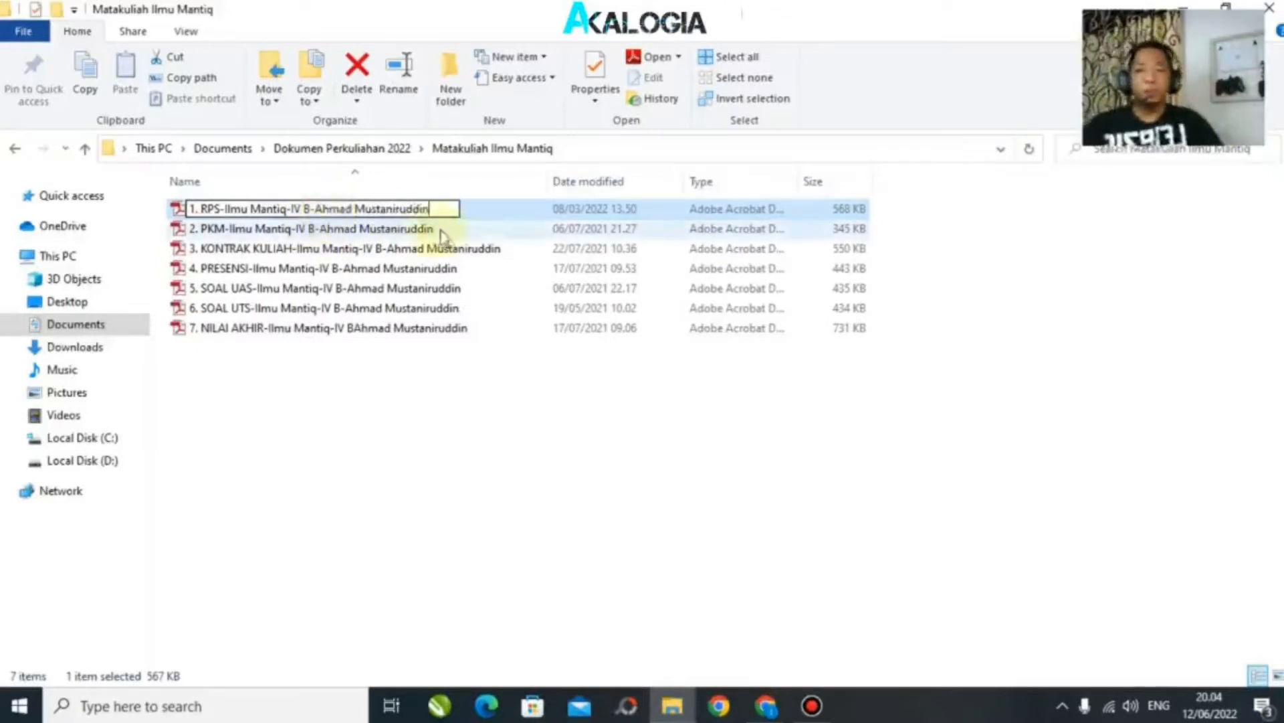
key("Return")
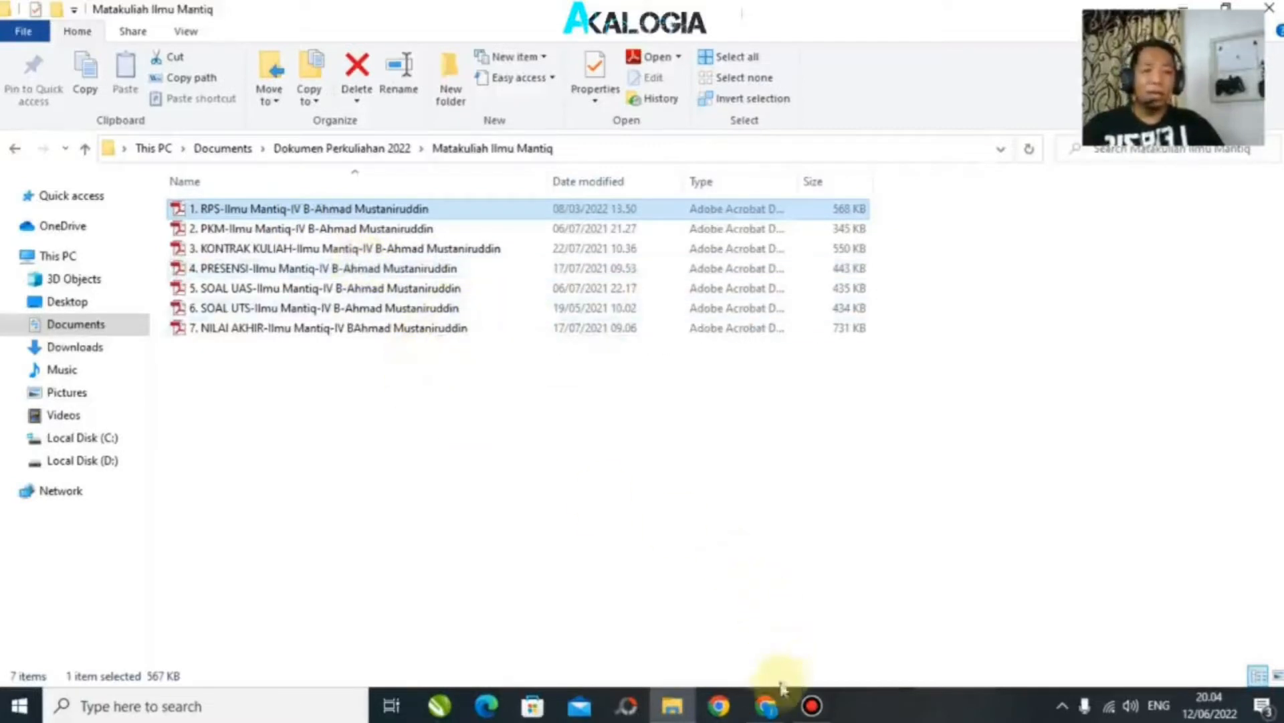
Step: Return to the submission form and check question 1's required RPS file-name format
mouse_move(763, 699)
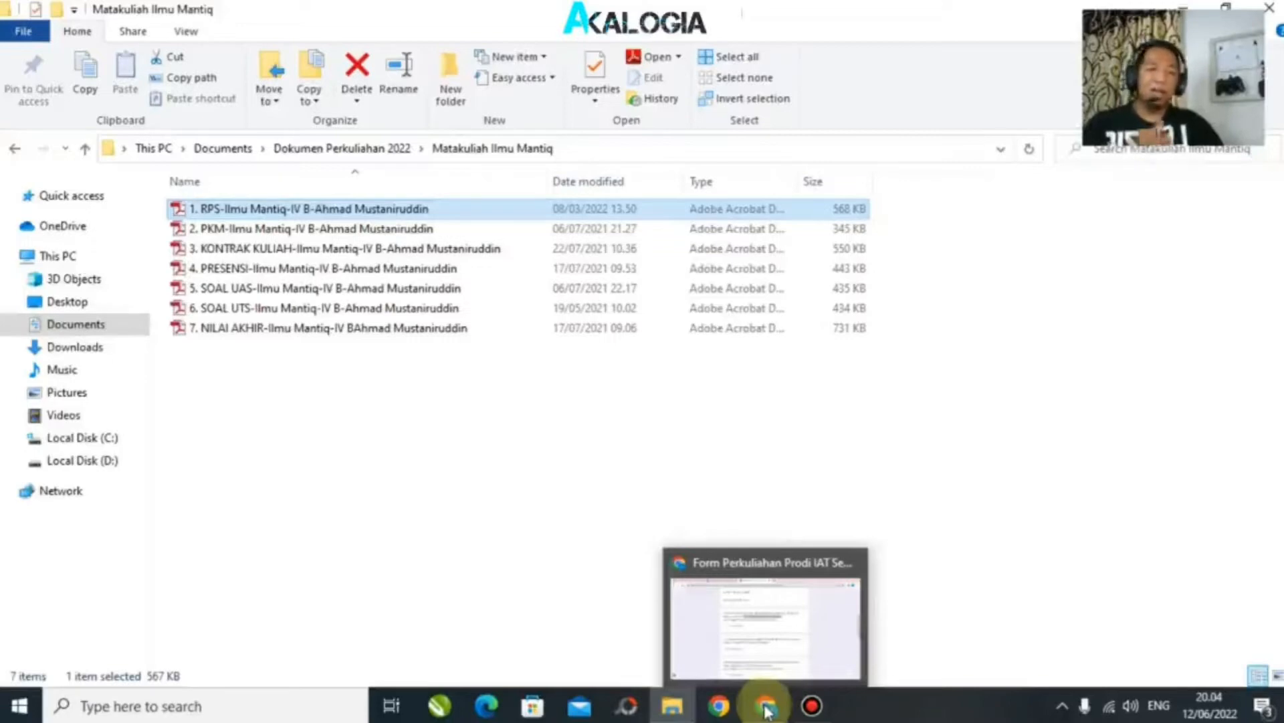
left_click(768, 709)
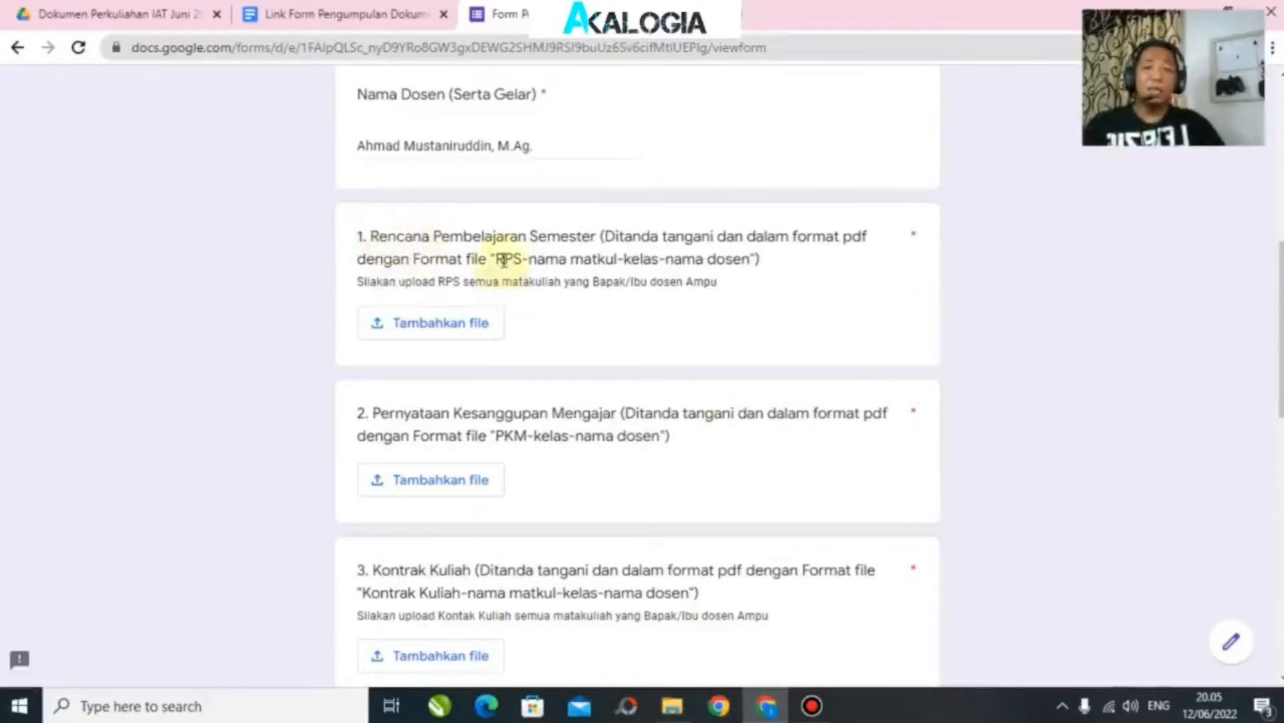
left_click_drag(503, 253, 751, 259)
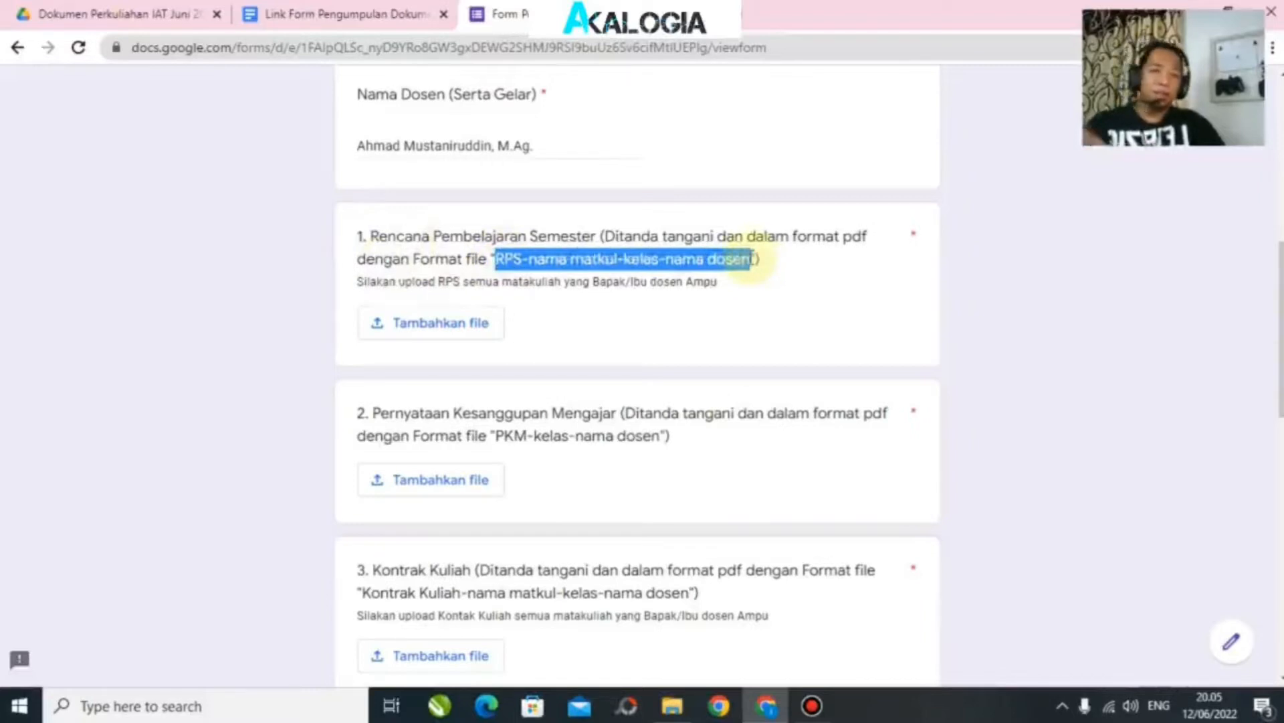
left_click(739, 281)
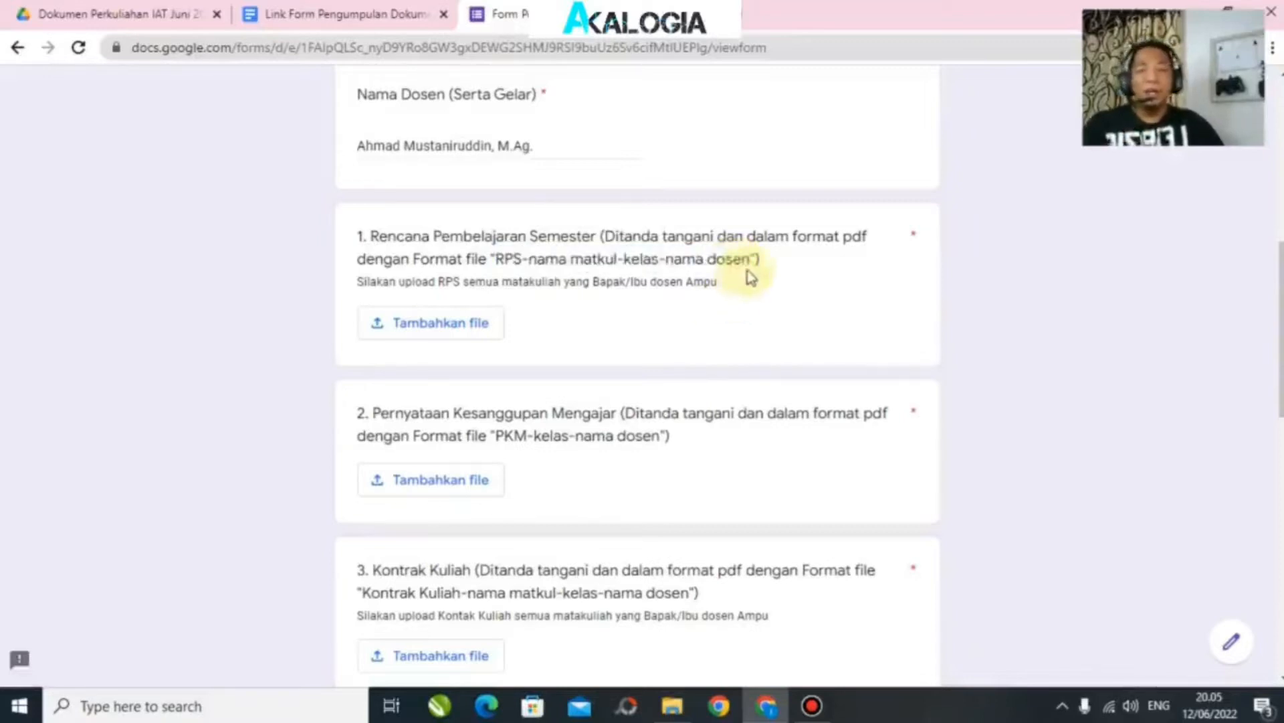
Step: Scroll through the seven document upload questions and back to question 1
scroll(736, 287, "down", 3)
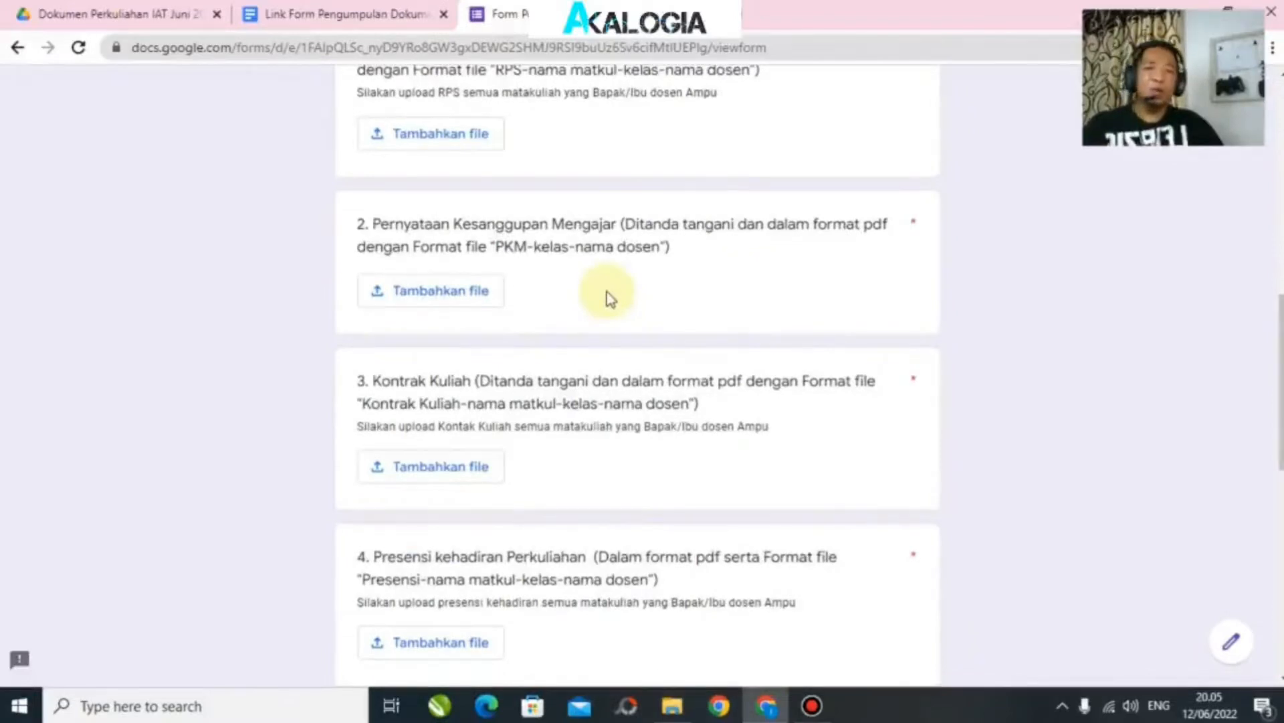
scroll(610, 292, "up", 2)
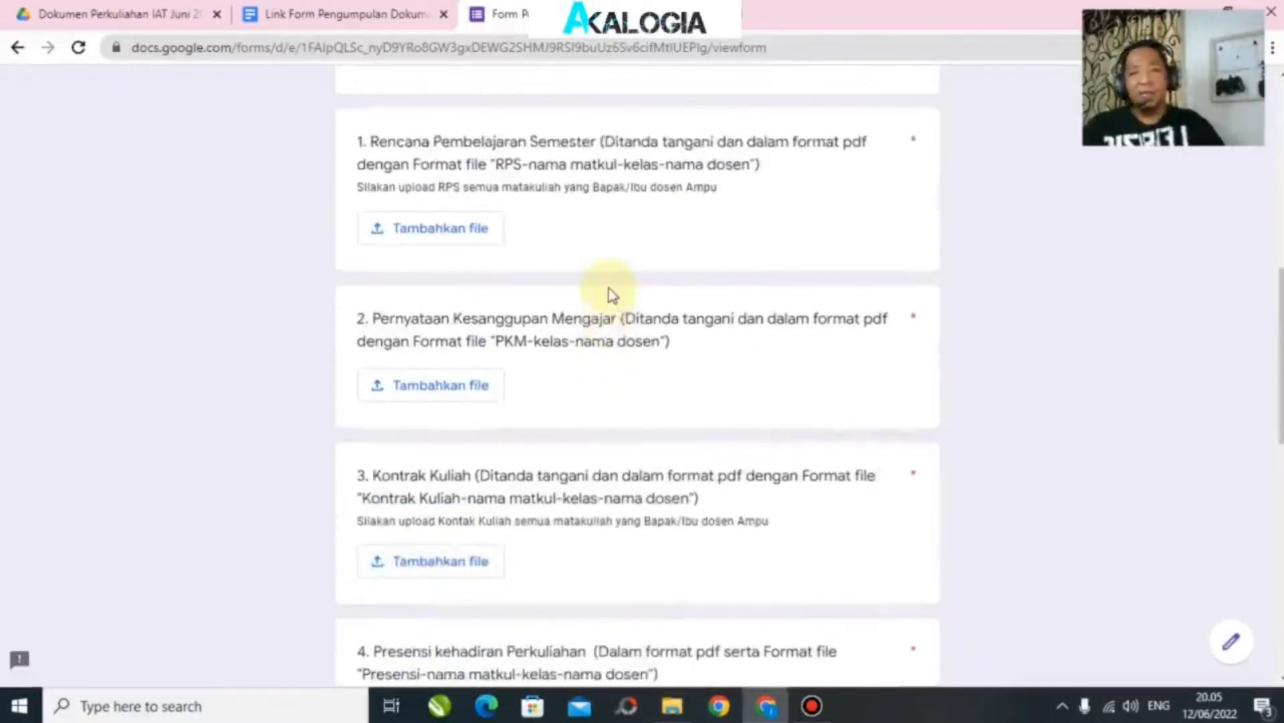
scroll(619, 314, "down", 2)
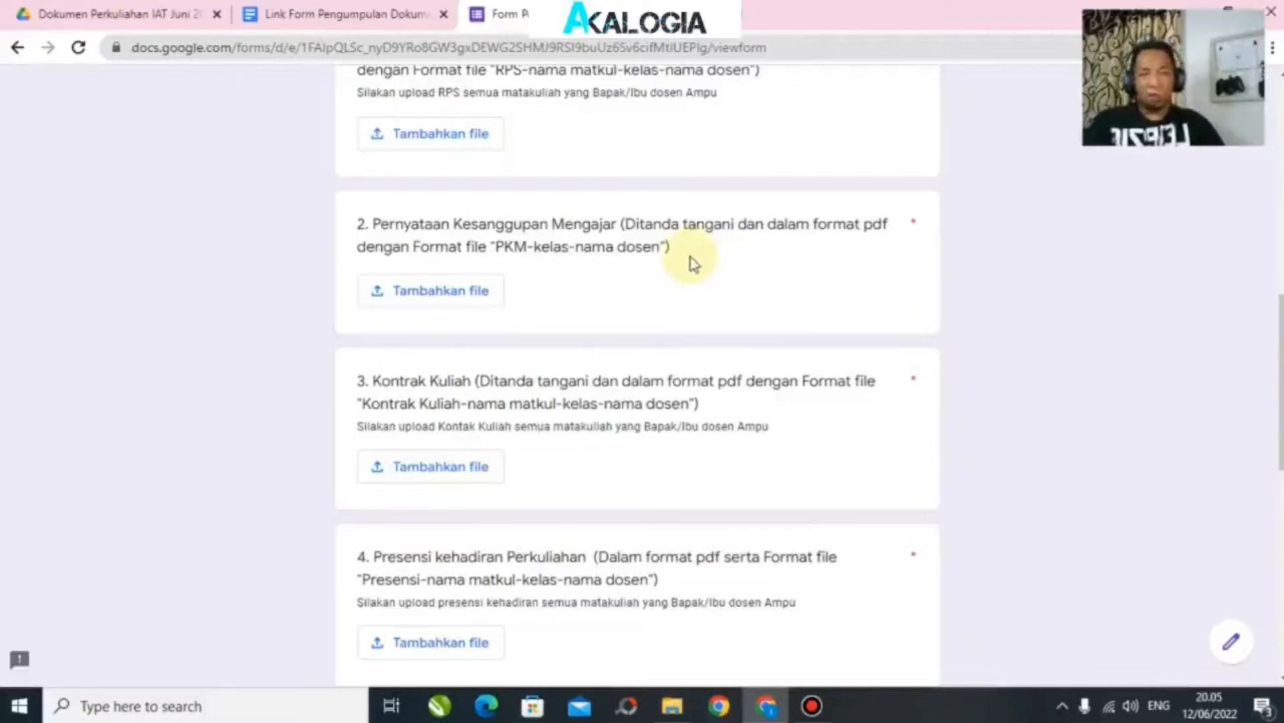
scroll(692, 263, "down", 1)
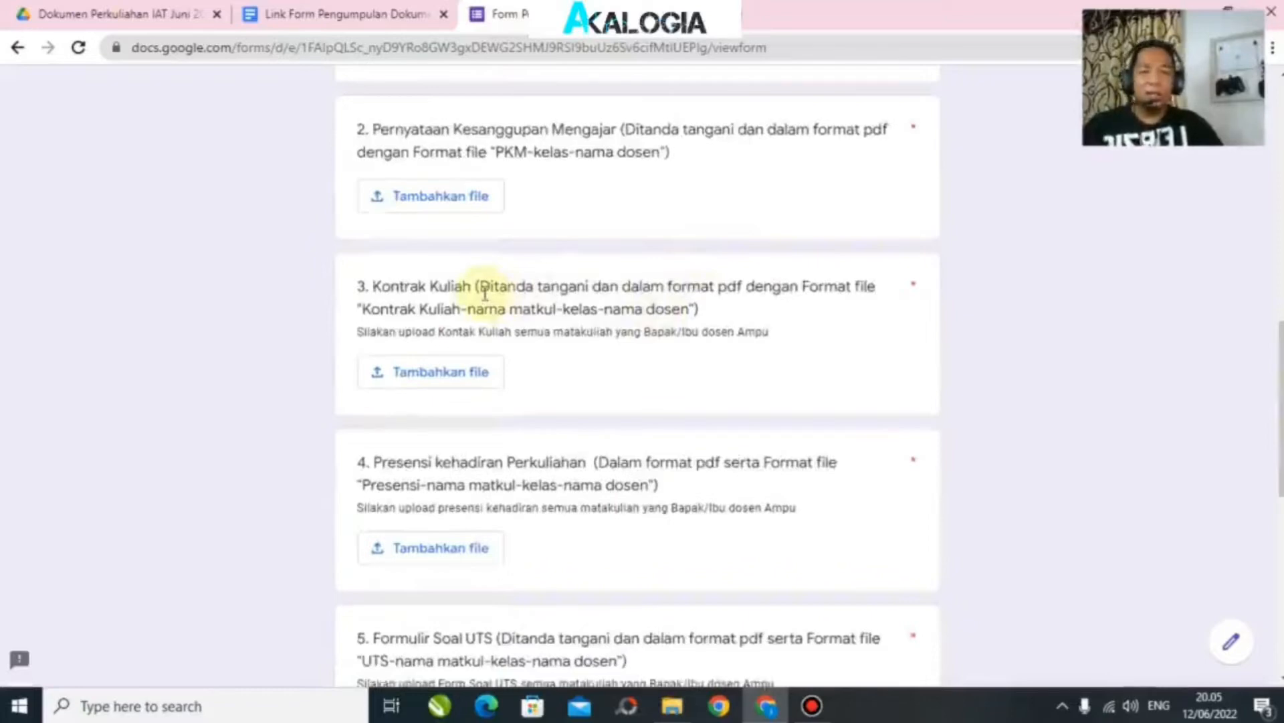
scroll(655, 340, "up", 3)
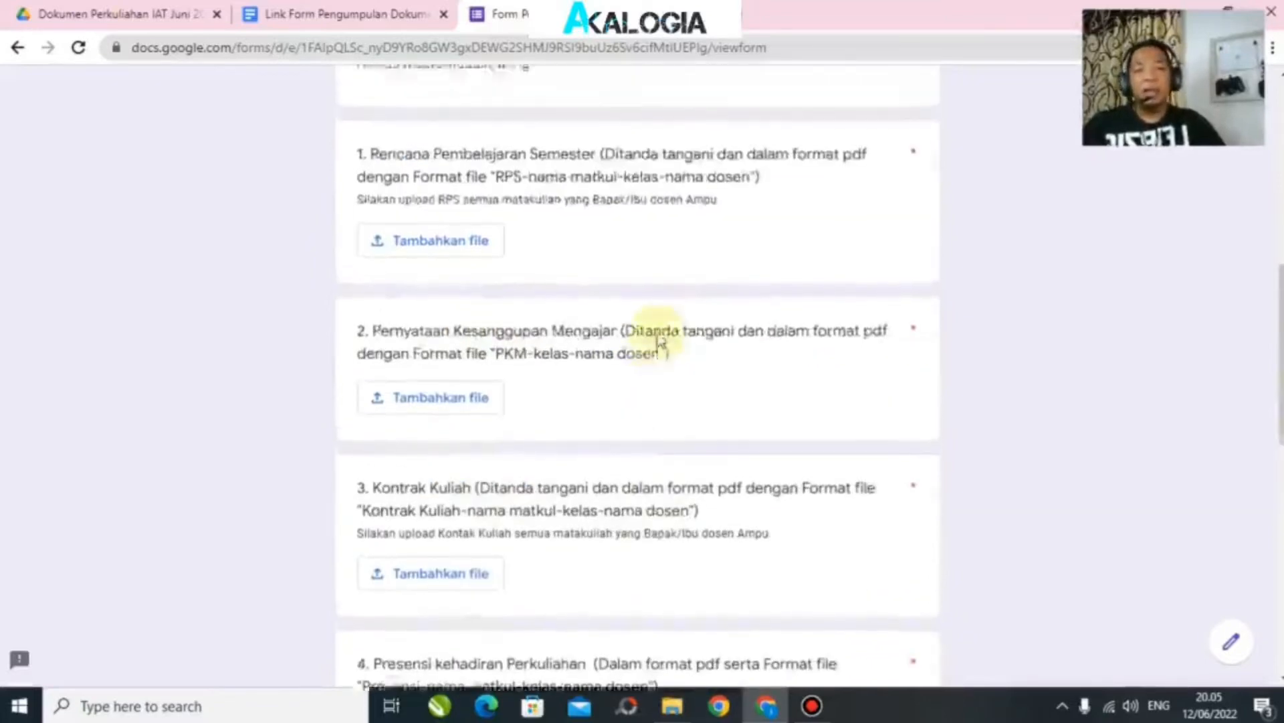
scroll(661, 338, "down", 3)
scroll(663, 336, "down", 8)
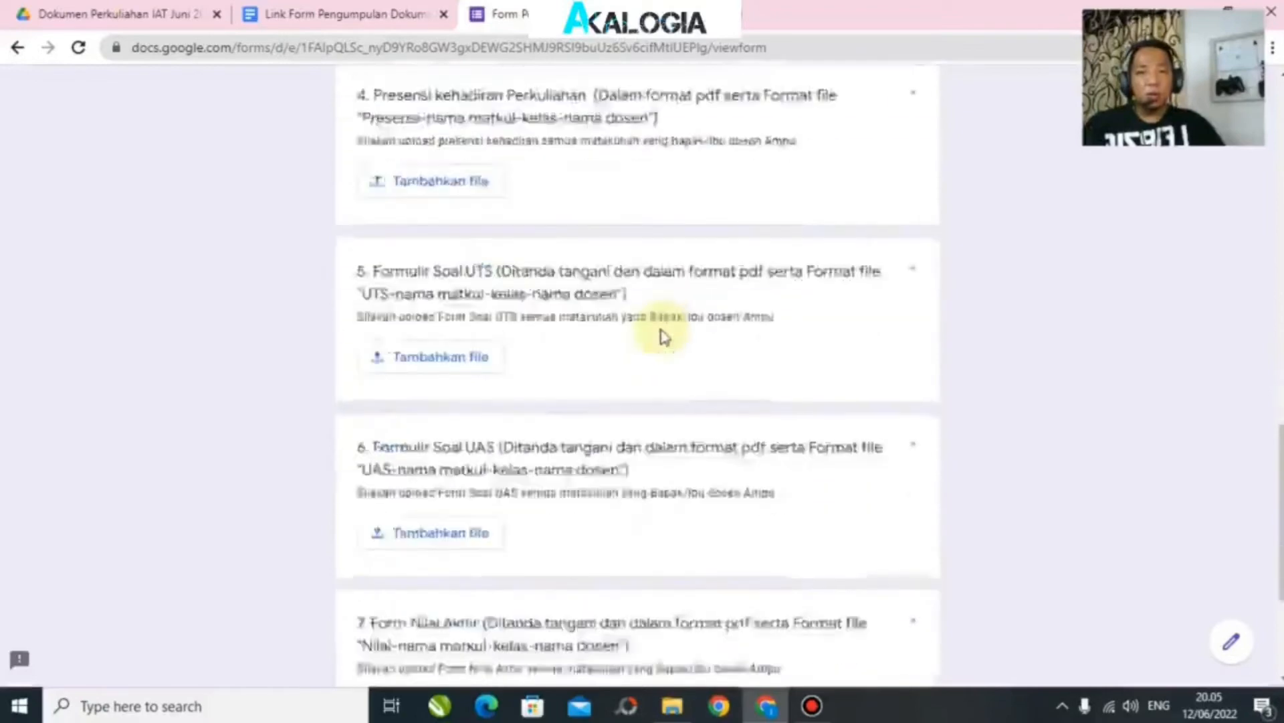
scroll(662, 337, "up", 12)
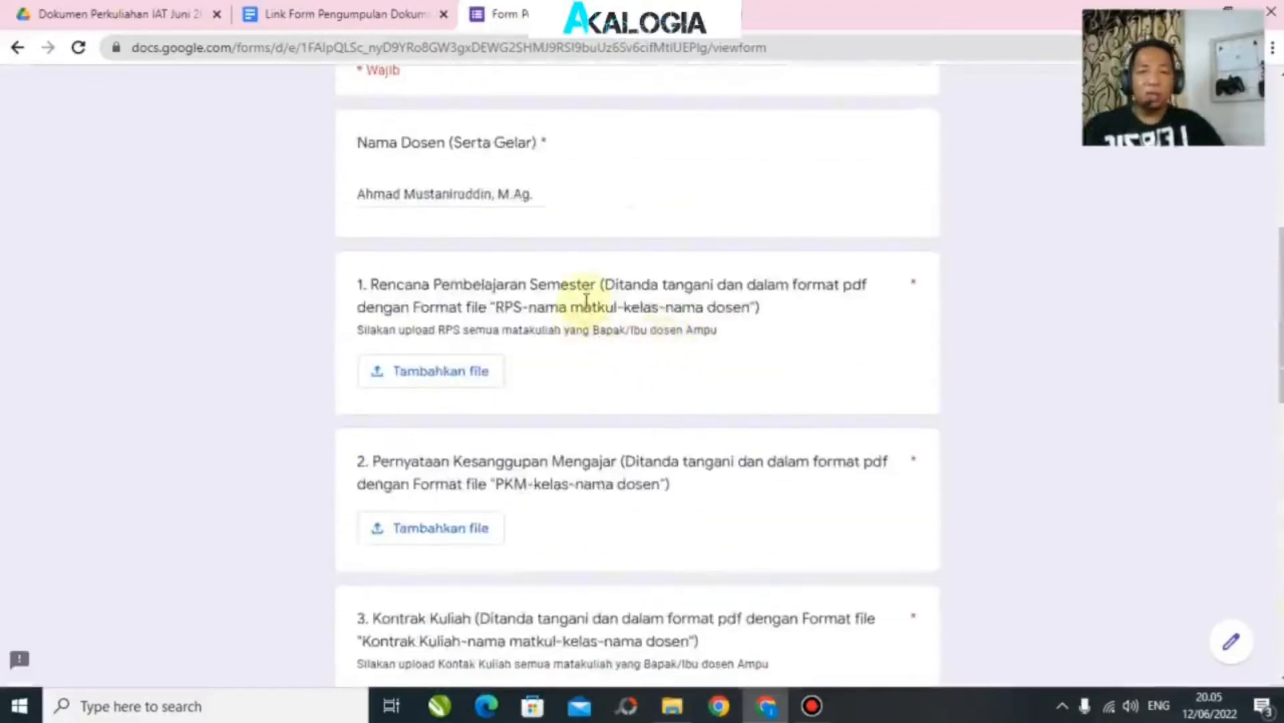
scroll(587, 301, "down", 3)
scroll(586, 301, "down", 1)
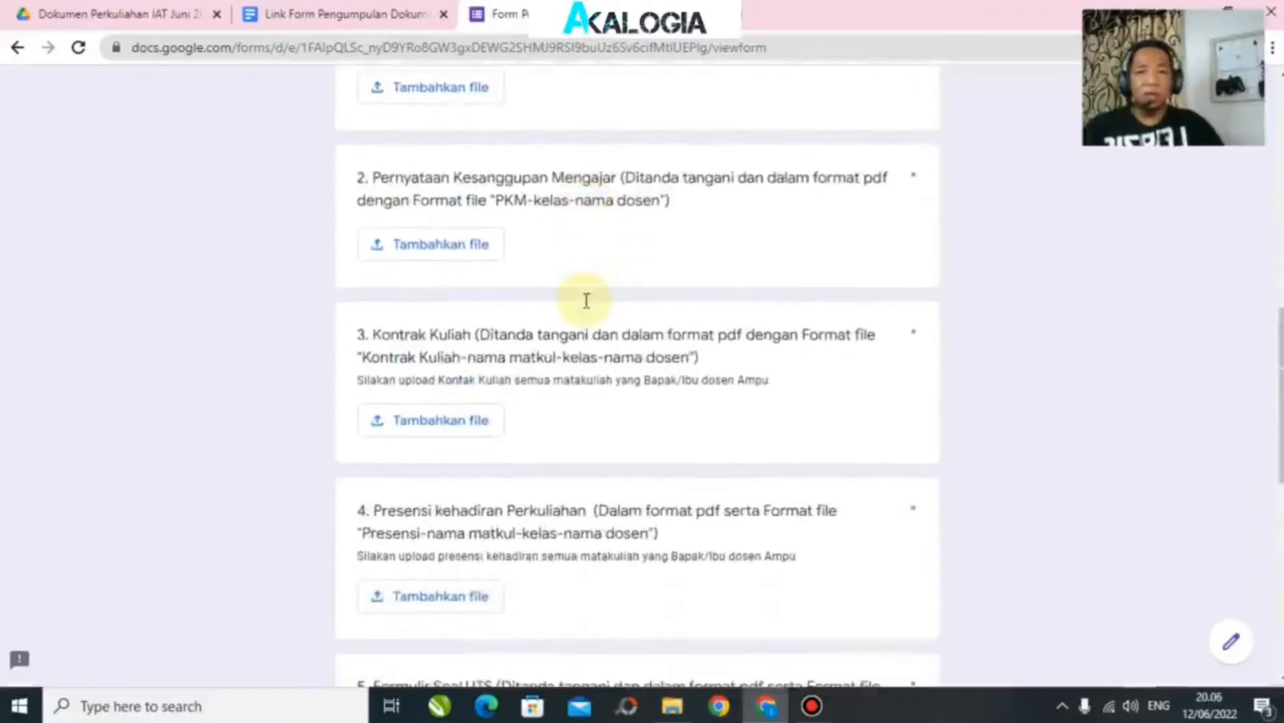
scroll(587, 308, "down", 1)
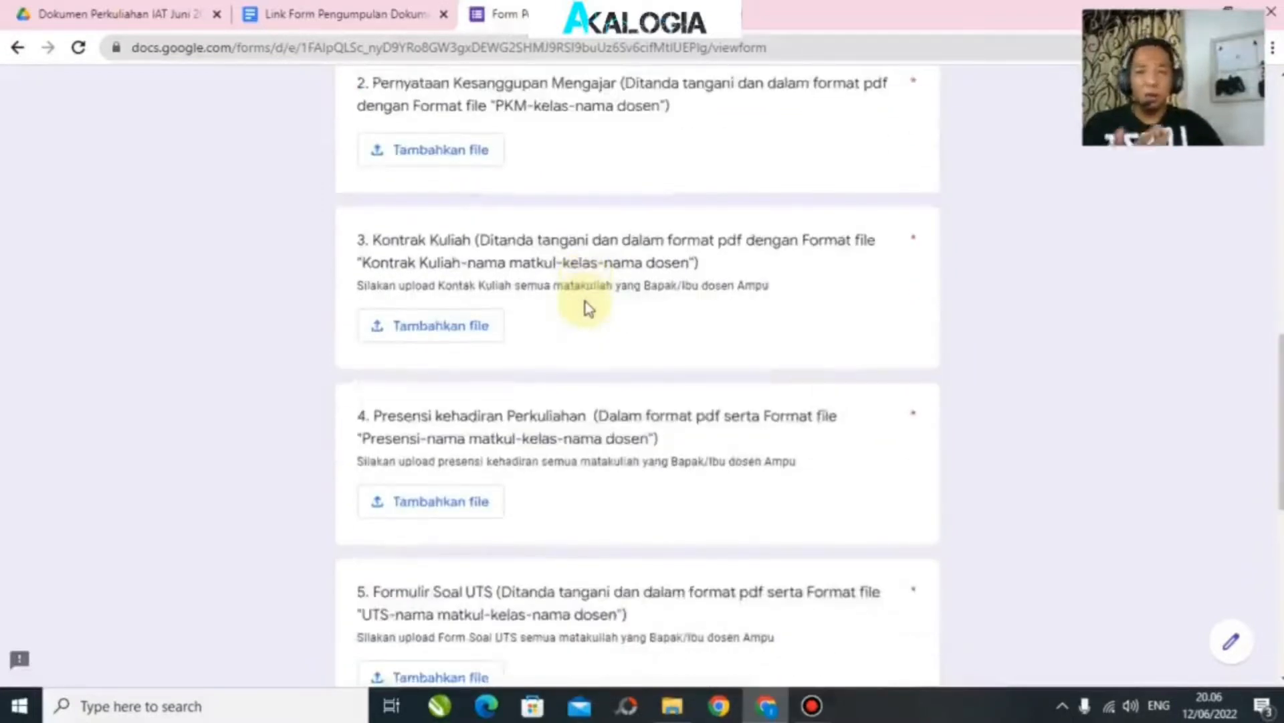
scroll(584, 301, "down", 2)
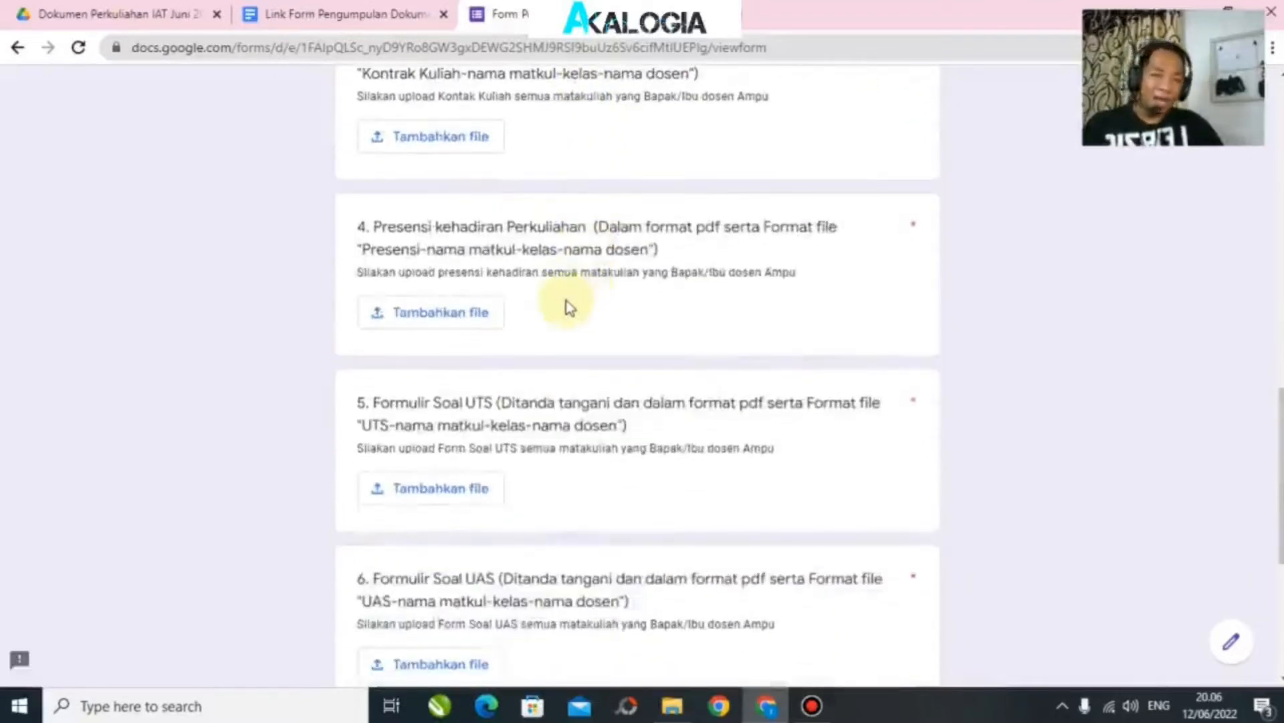
scroll(568, 306, "down", 1)
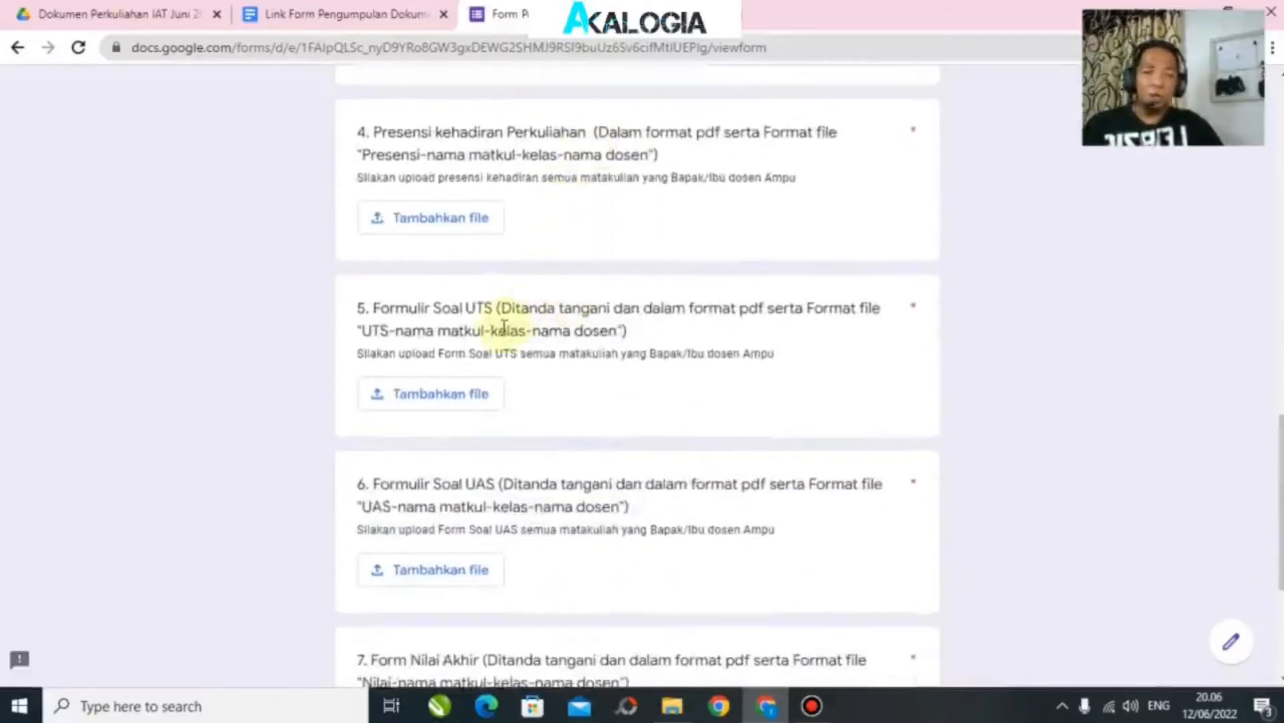
scroll(504, 327, "down", 2)
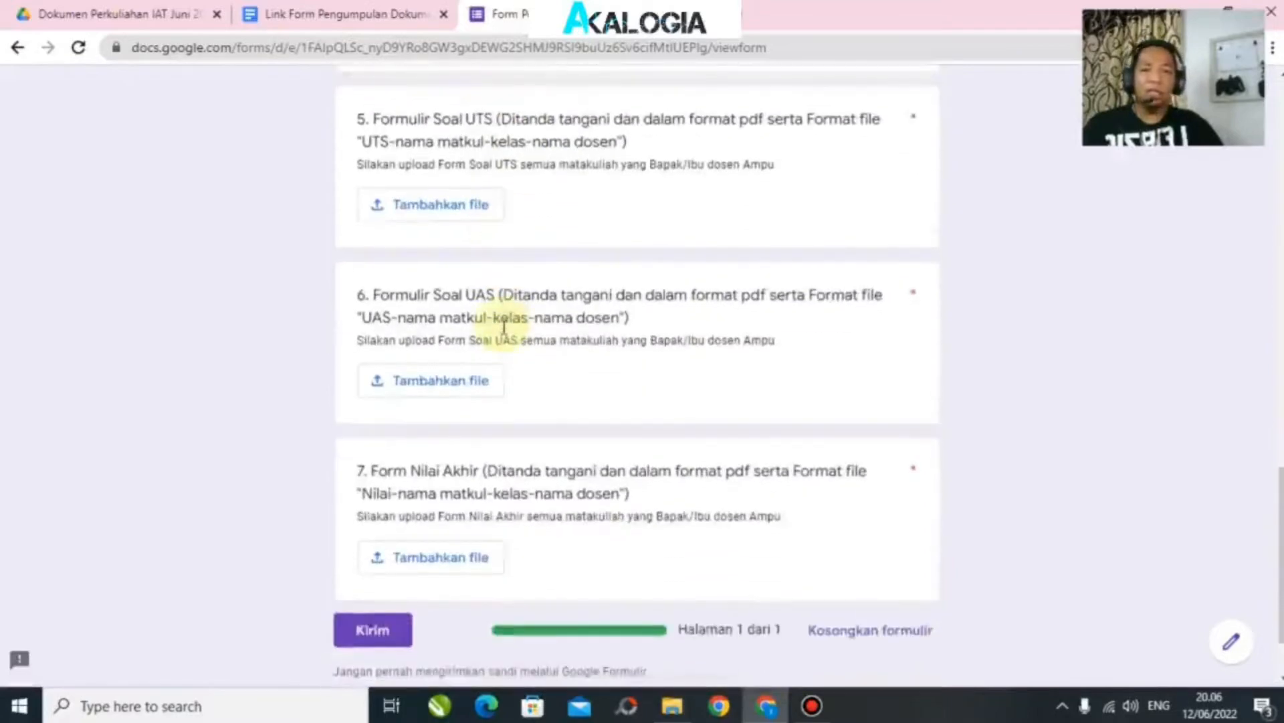
scroll(504, 332, "down", 1)
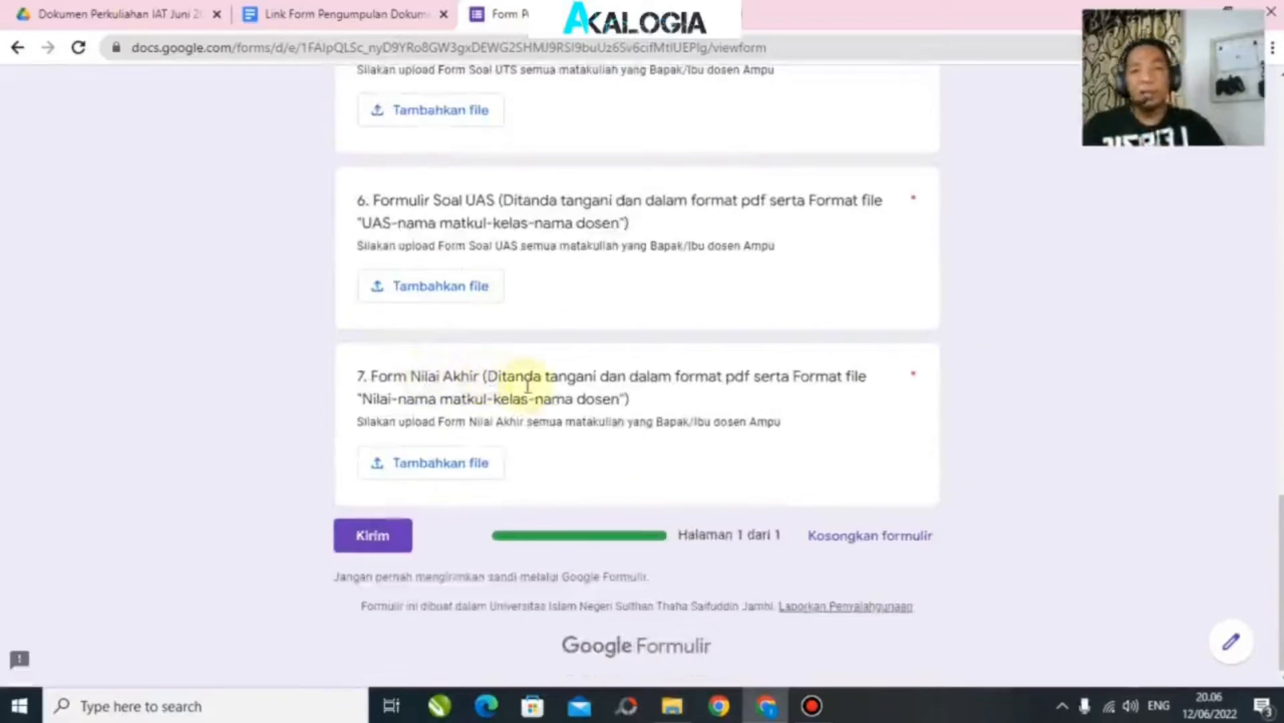
scroll(617, 415, "up", 5)
scroll(616, 414, "up", 6)
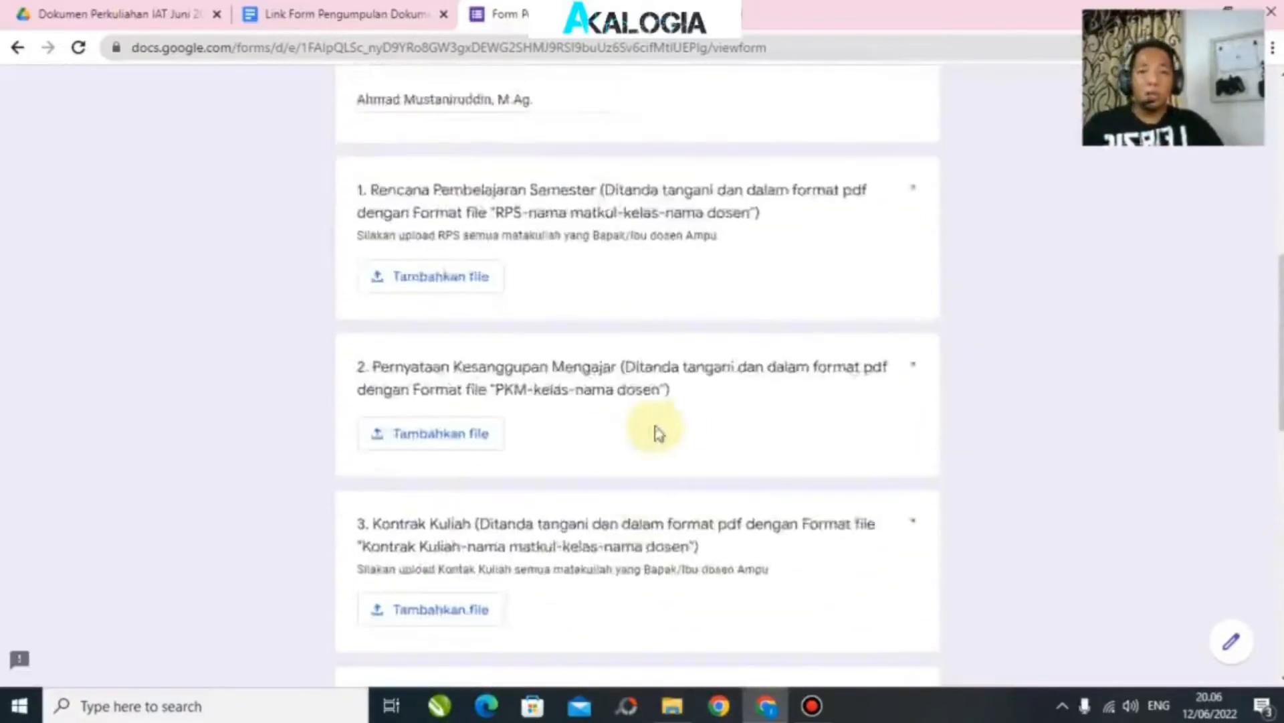
scroll(631, 404, "down", 1)
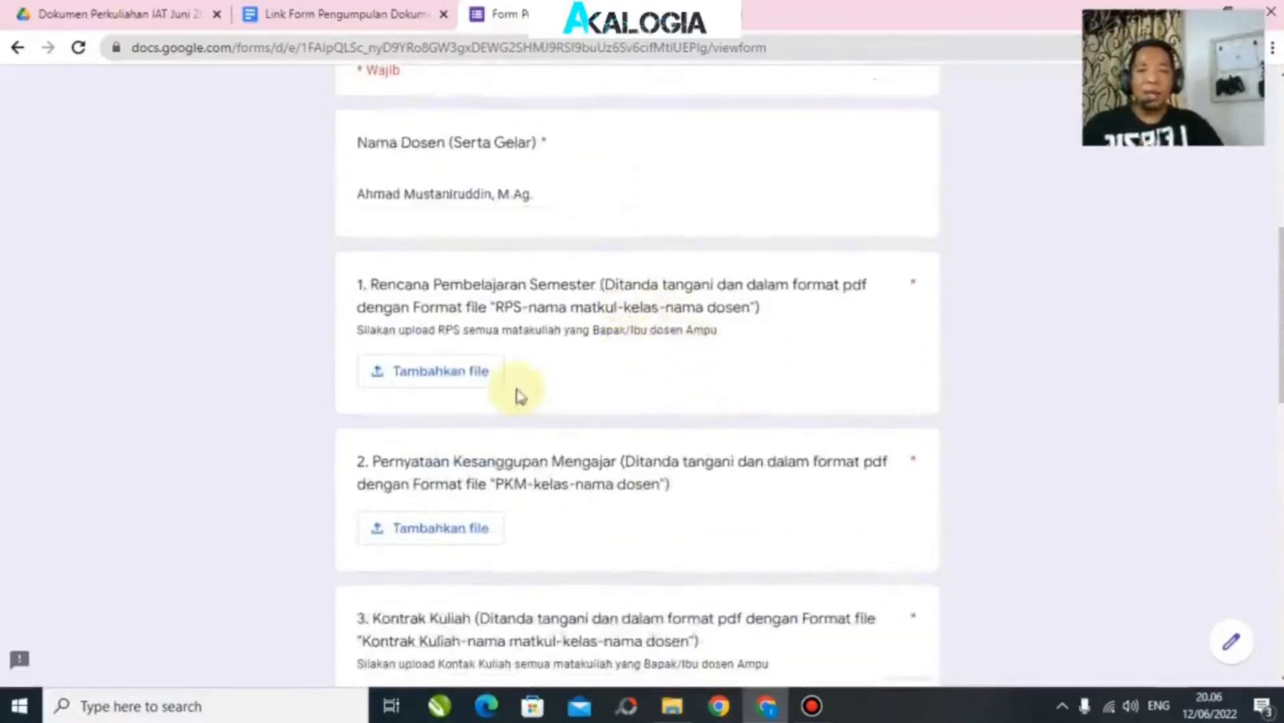
Step: Open question 1's file-insert dialog, test-drop the renamed RPS PDF, then remove it
left_click(439, 375)
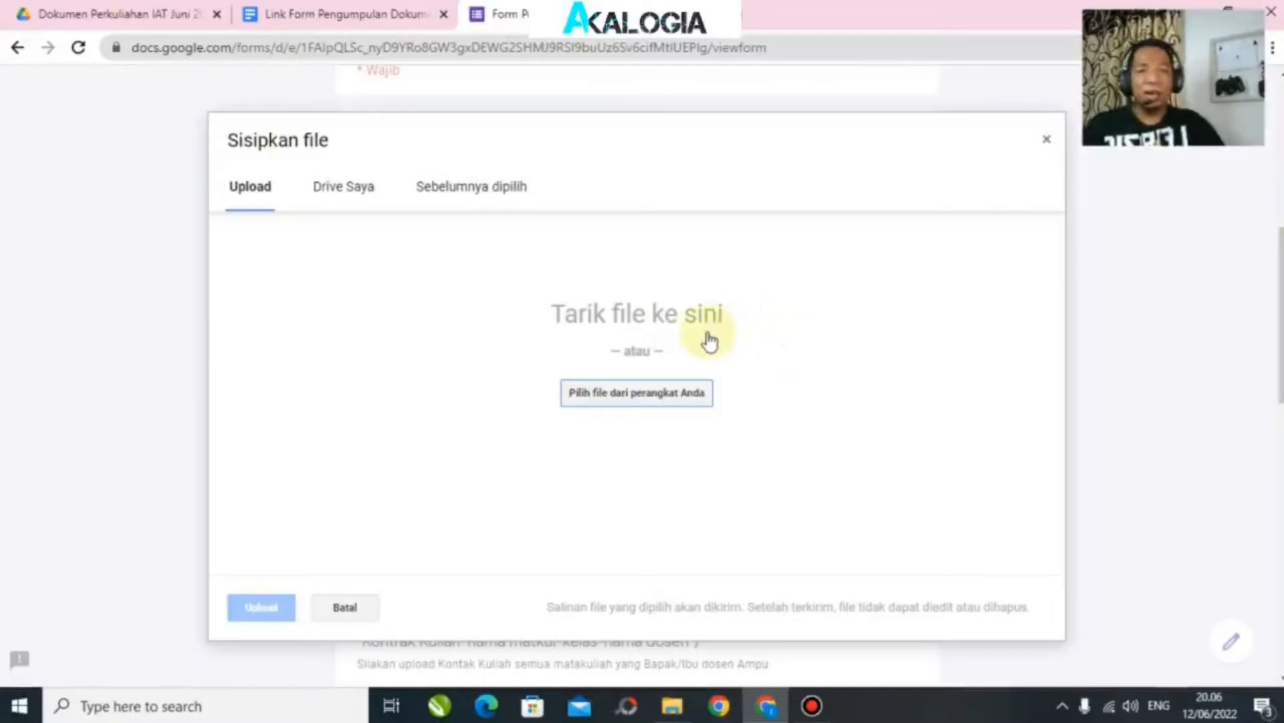
left_click(672, 706)
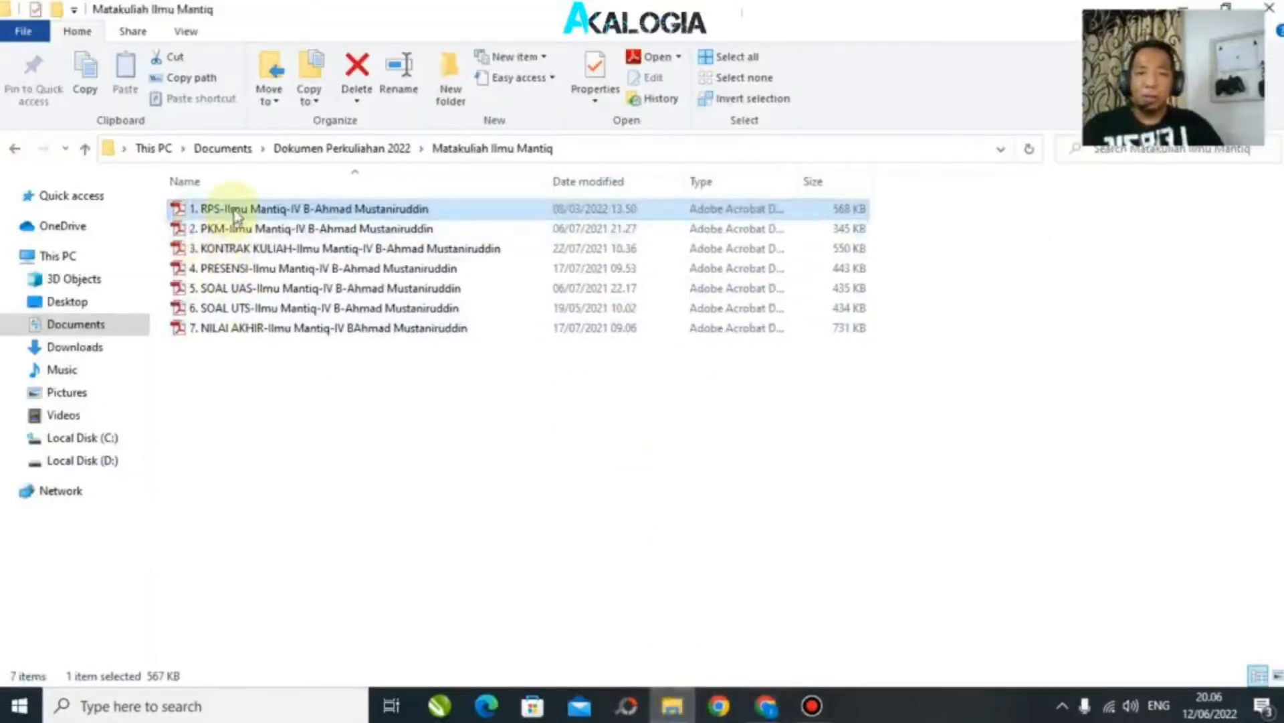
left_click_drag(234, 213, 662, 313)
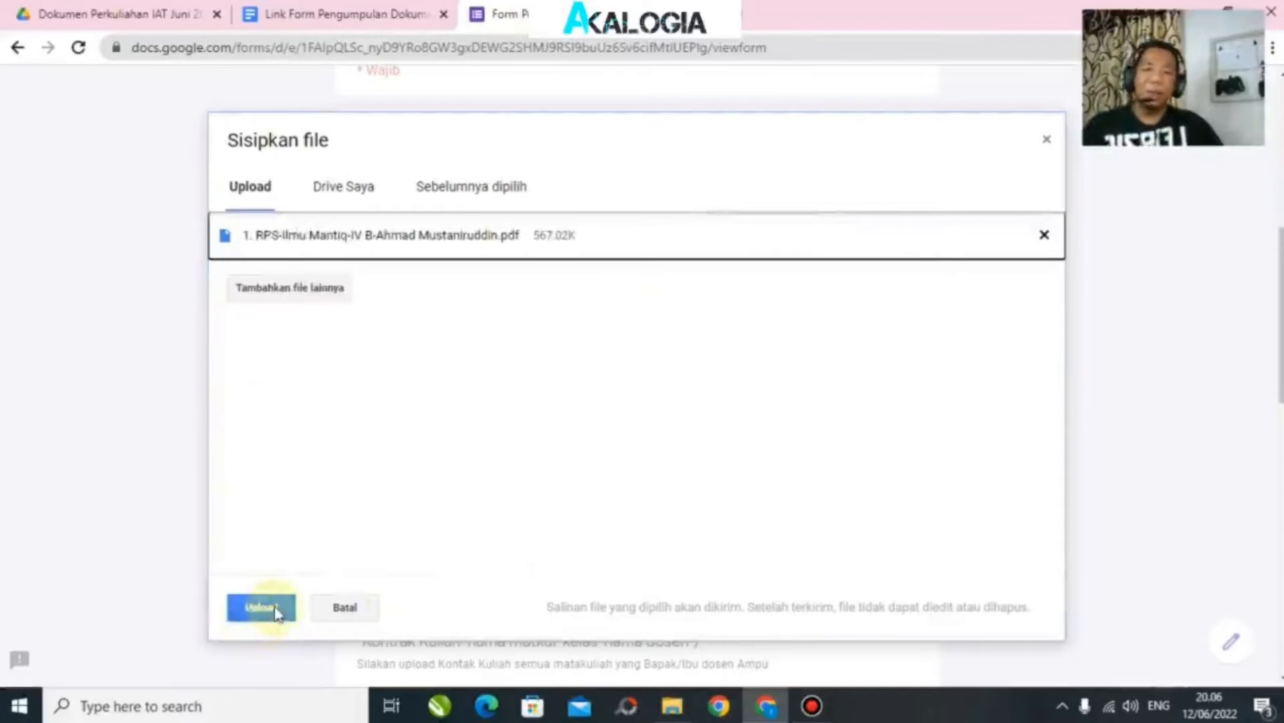
left_click(1045, 235)
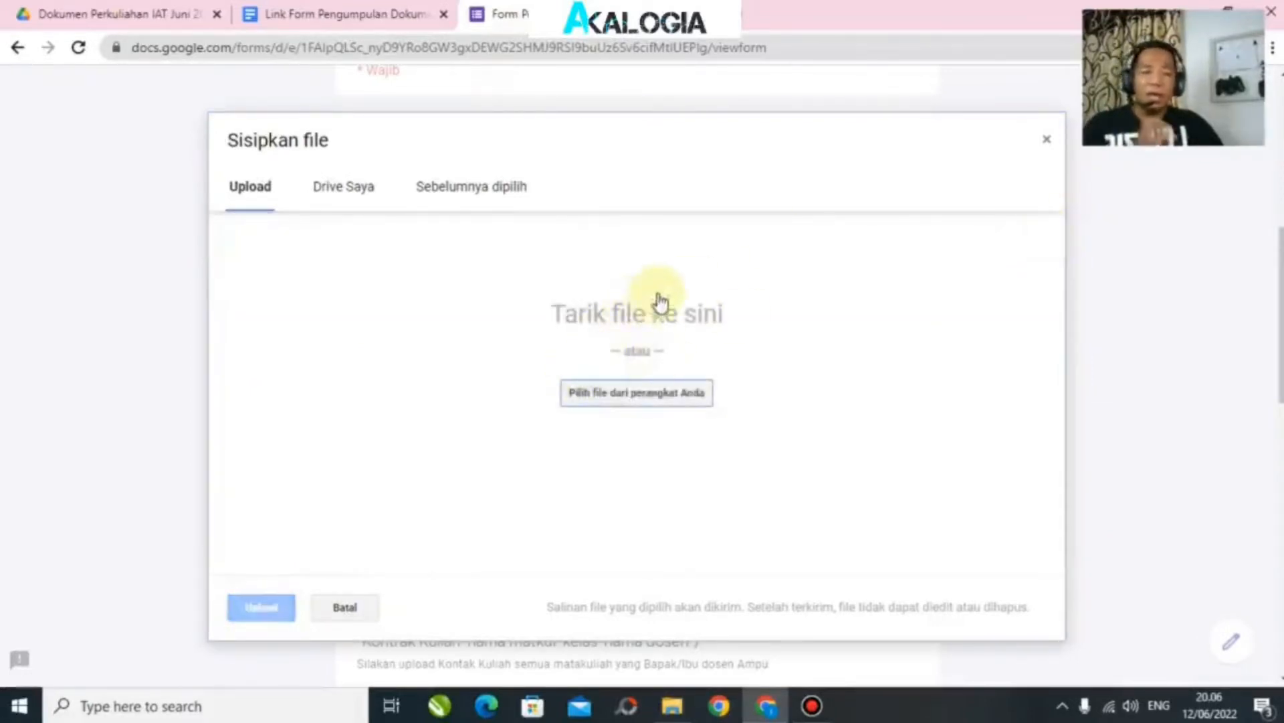
Step: Pick the Ilmu Mantiq RPS PDF from its course folder for question 1
left_click(634, 397)
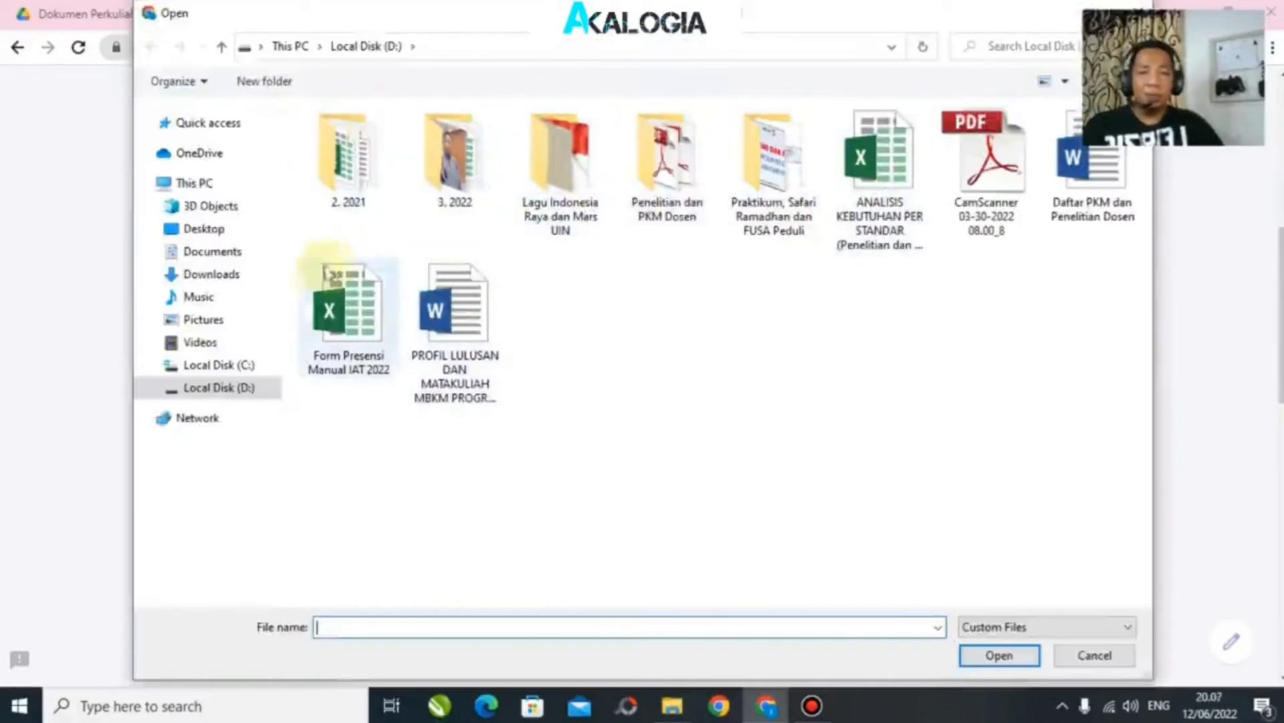
left_click(212, 281)
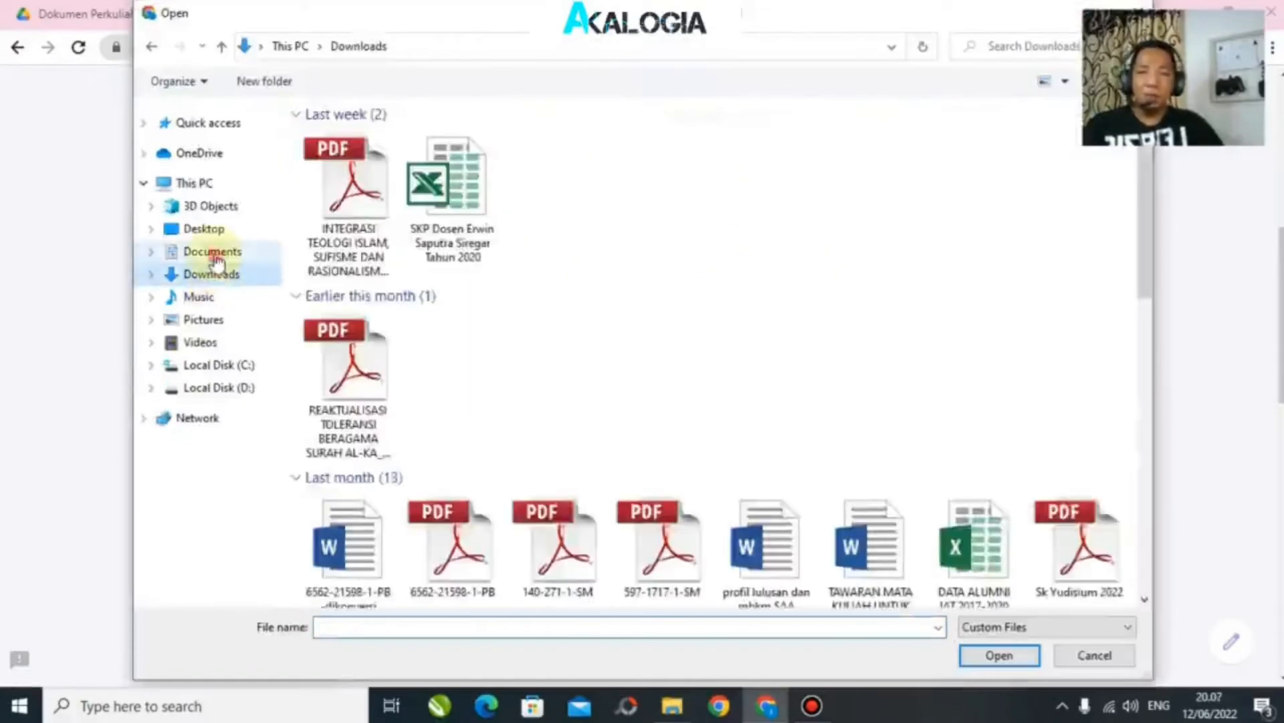
left_click(215, 253)
double_click(661, 151)
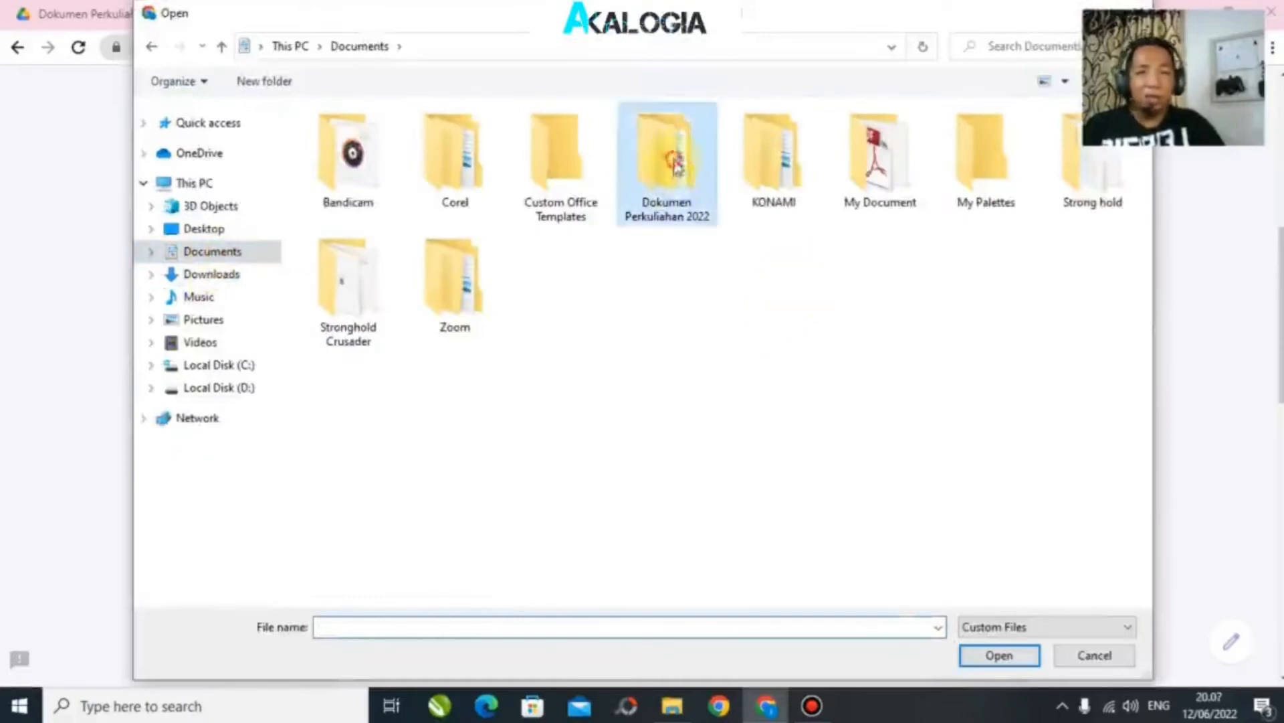
double_click(400, 137)
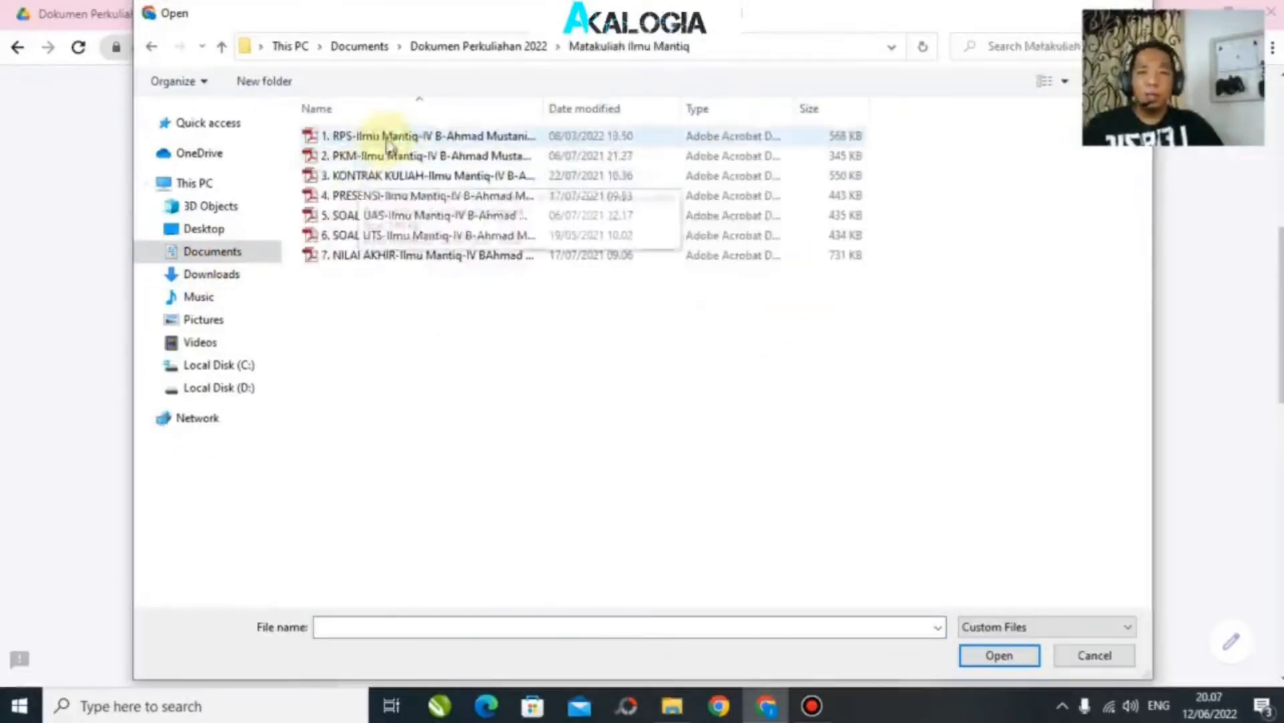
left_click(391, 137)
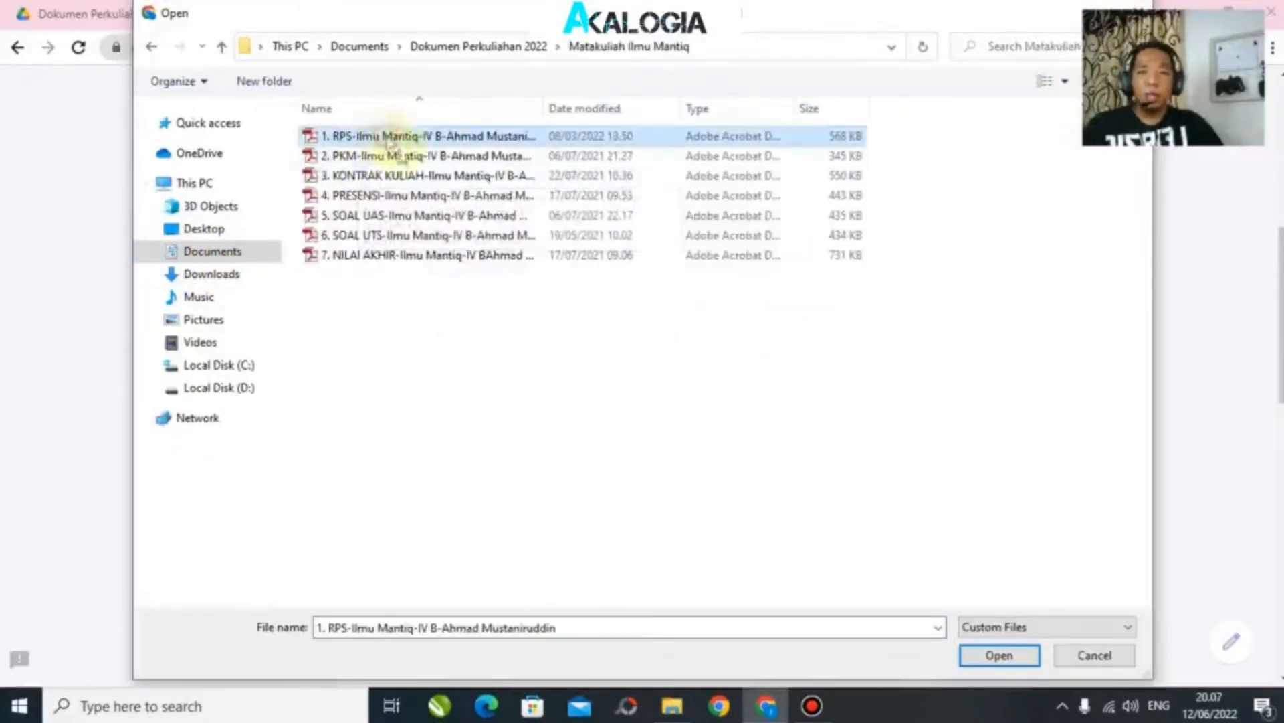
left_click(1000, 657)
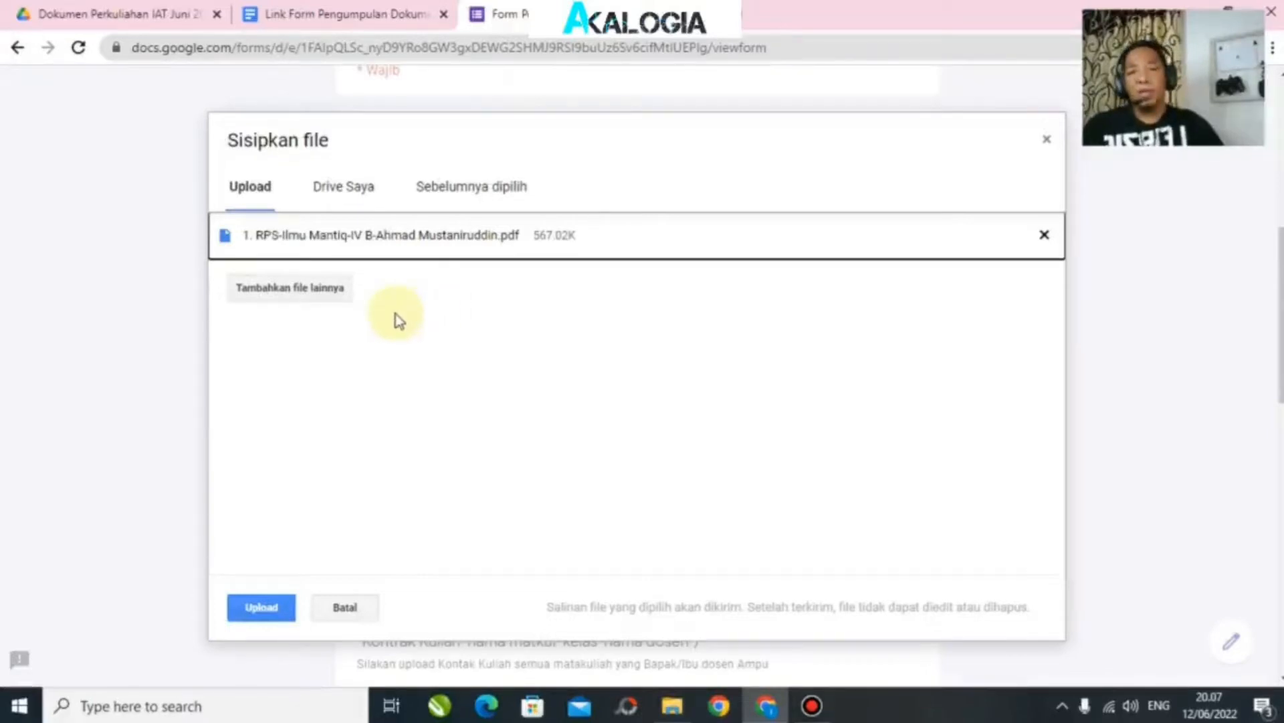
Step: Add the Metodologi Tafsir RPS PDF and upload both RPS files to question 1
left_click(271, 295)
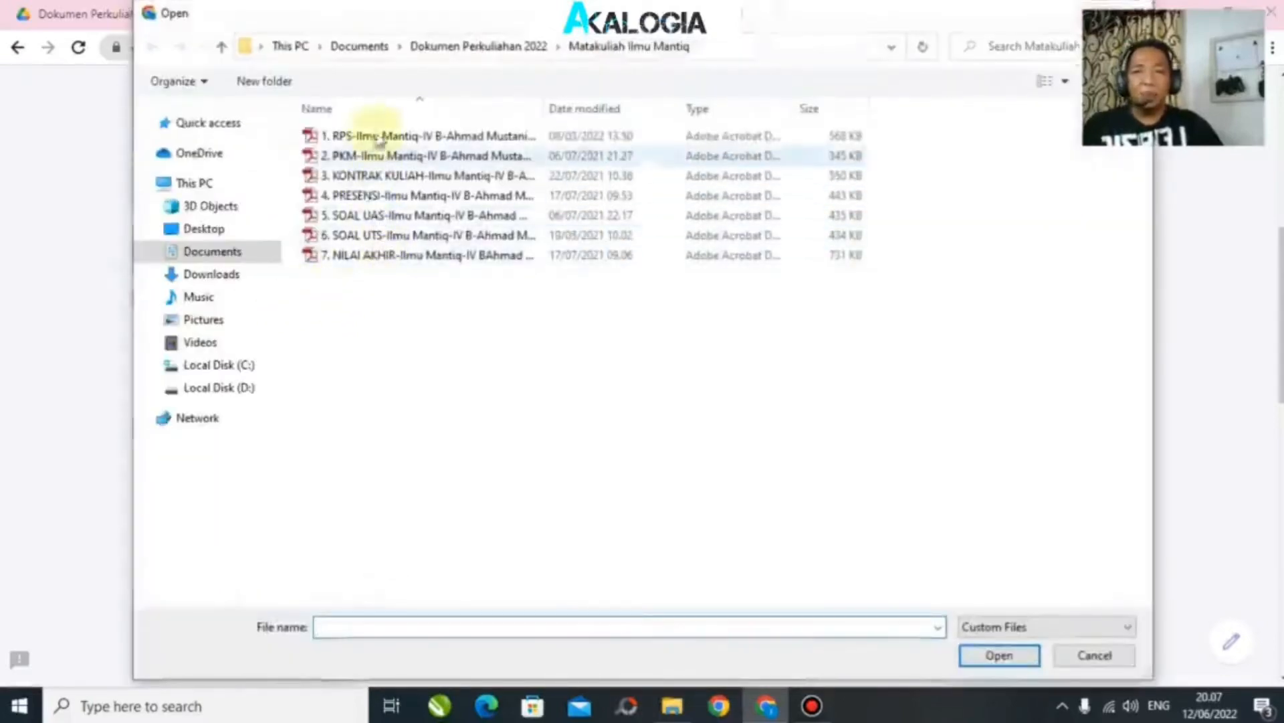
left_click(221, 46)
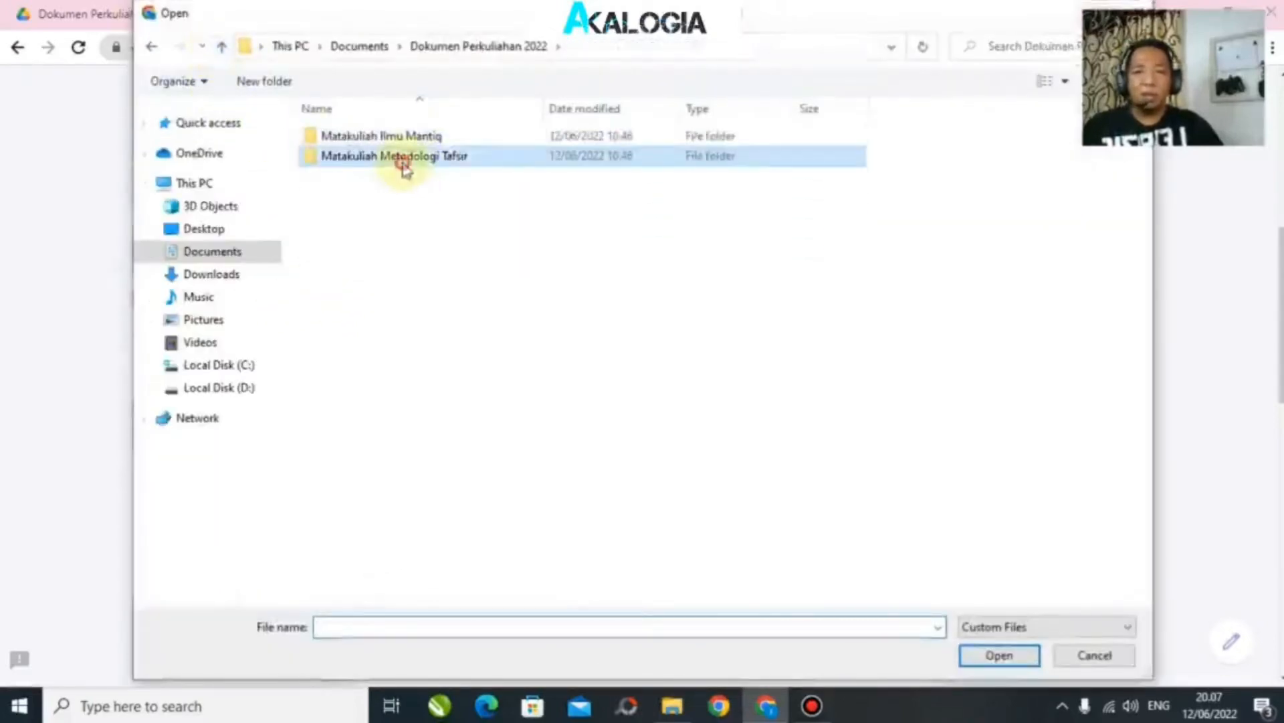
double_click(401, 155)
left_click(343, 137)
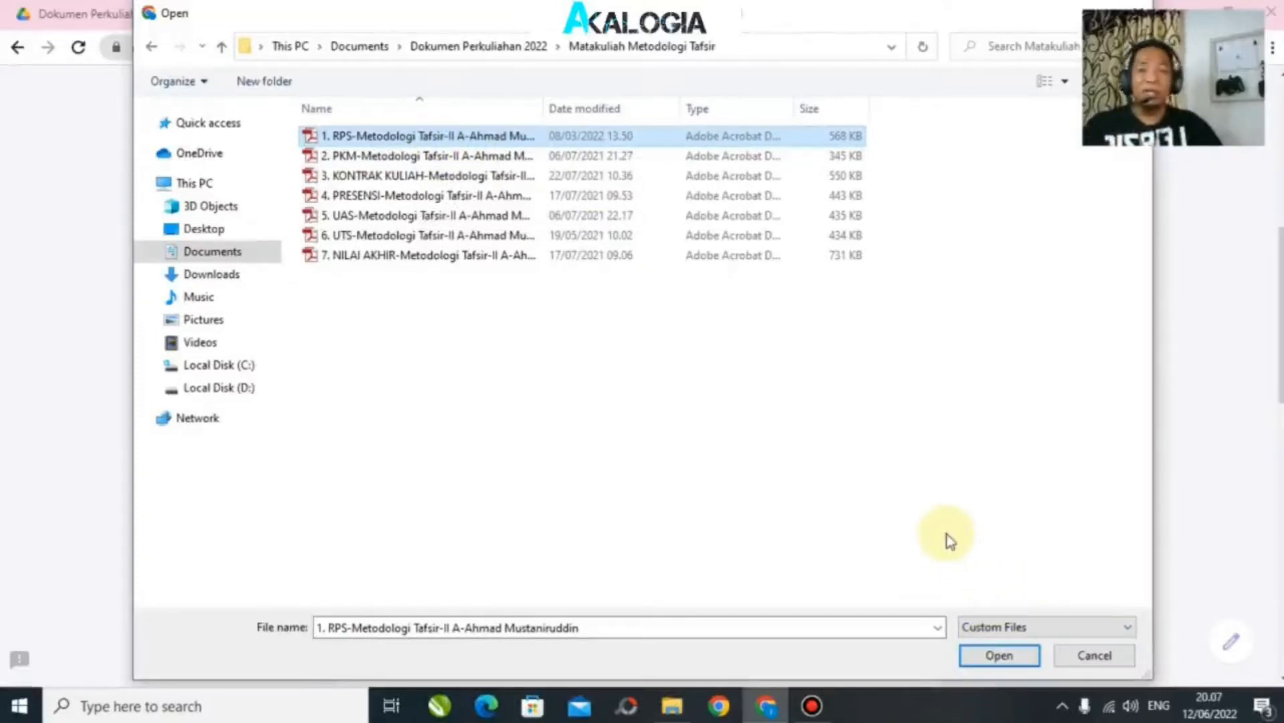
left_click(1000, 656)
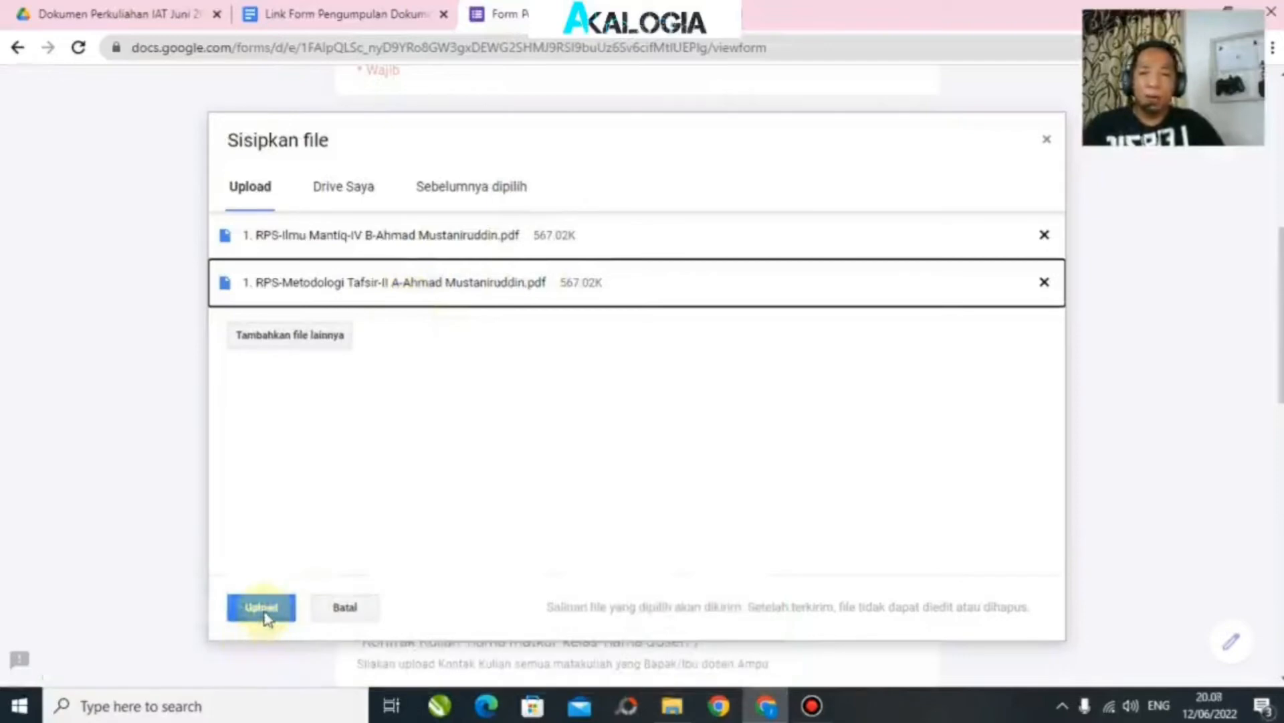
left_click(263, 610)
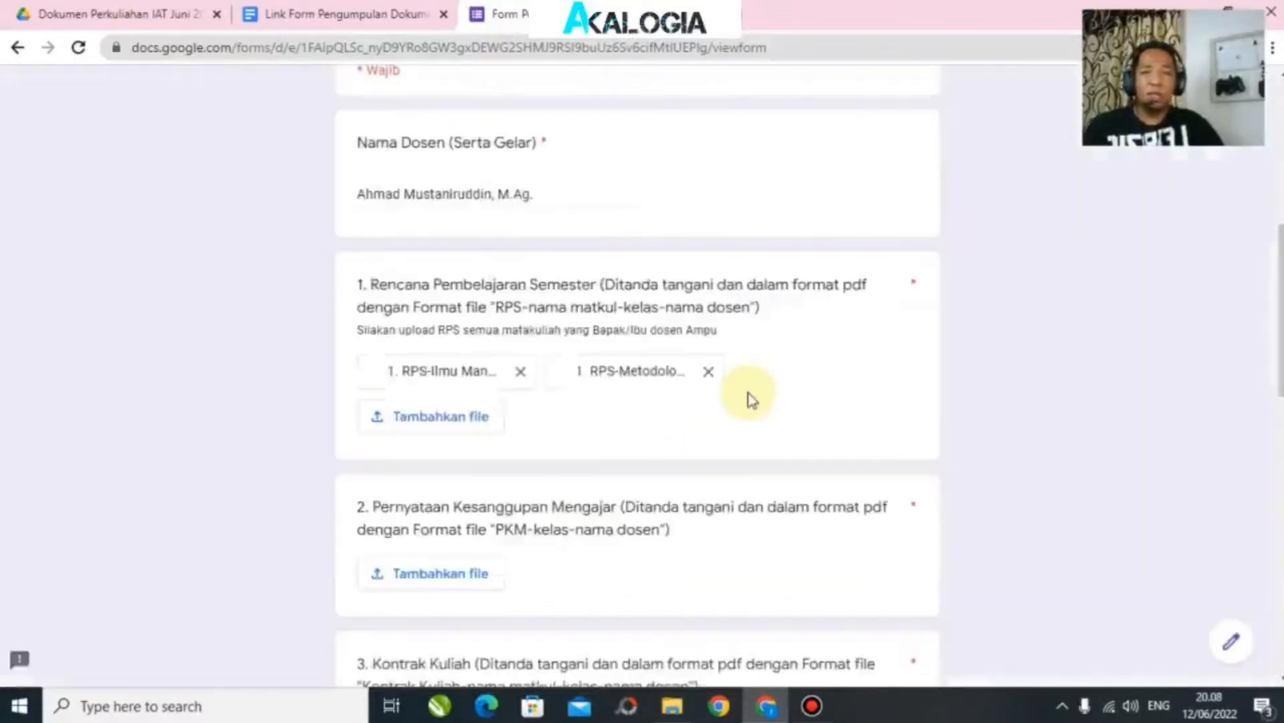
Step: Drag the Ilmu Mantiq PKM PDF from File Explorer into question 2's upload and upload it
scroll(629, 375, "down", 1)
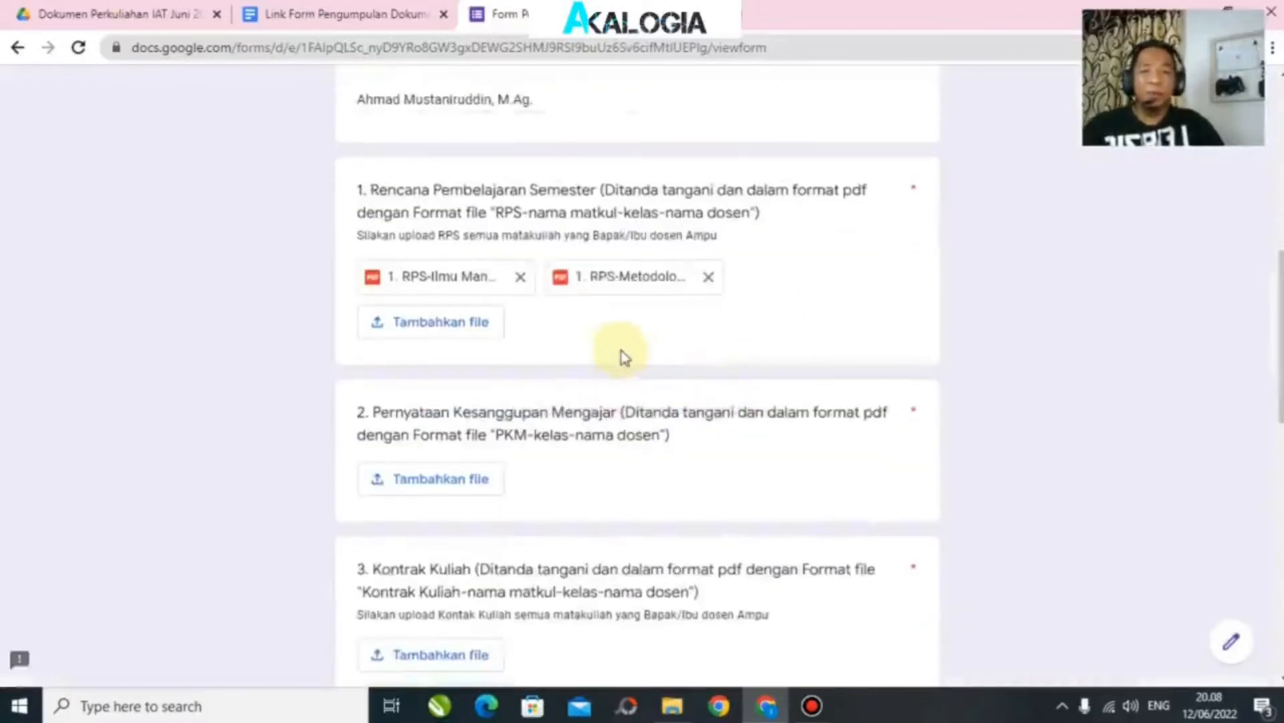
scroll(591, 324, "down", 1)
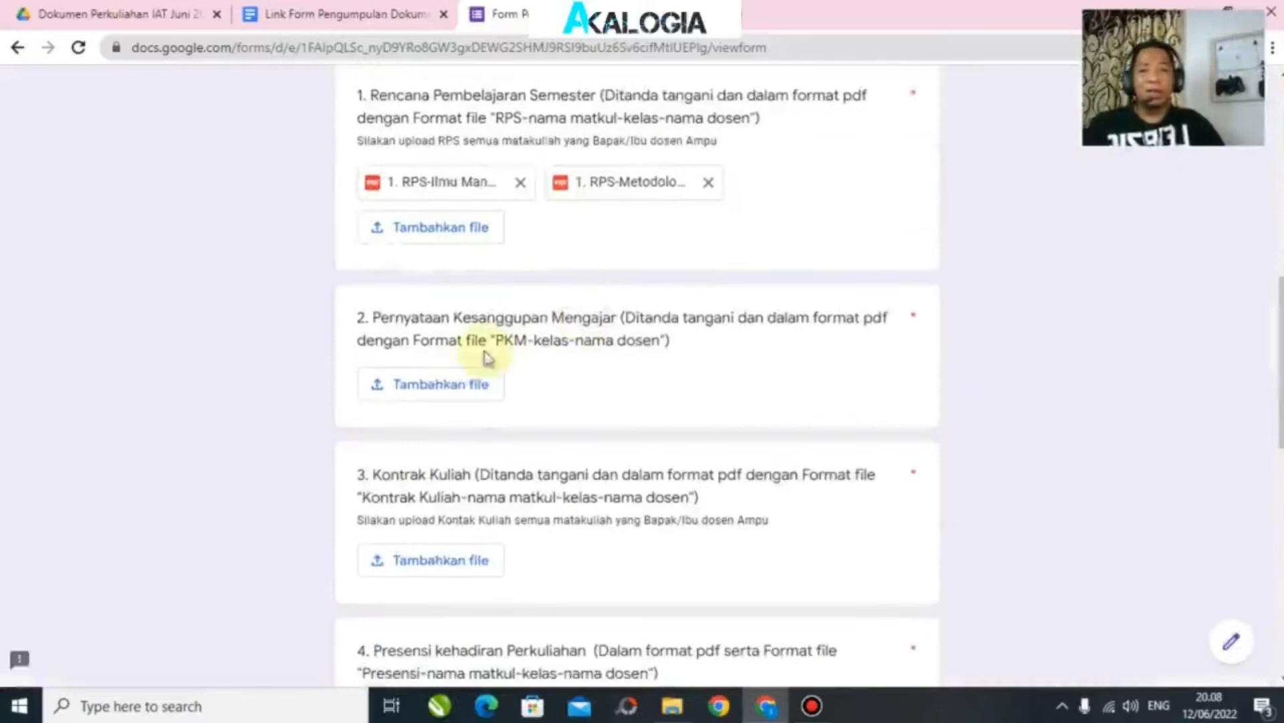
left_click(431, 394)
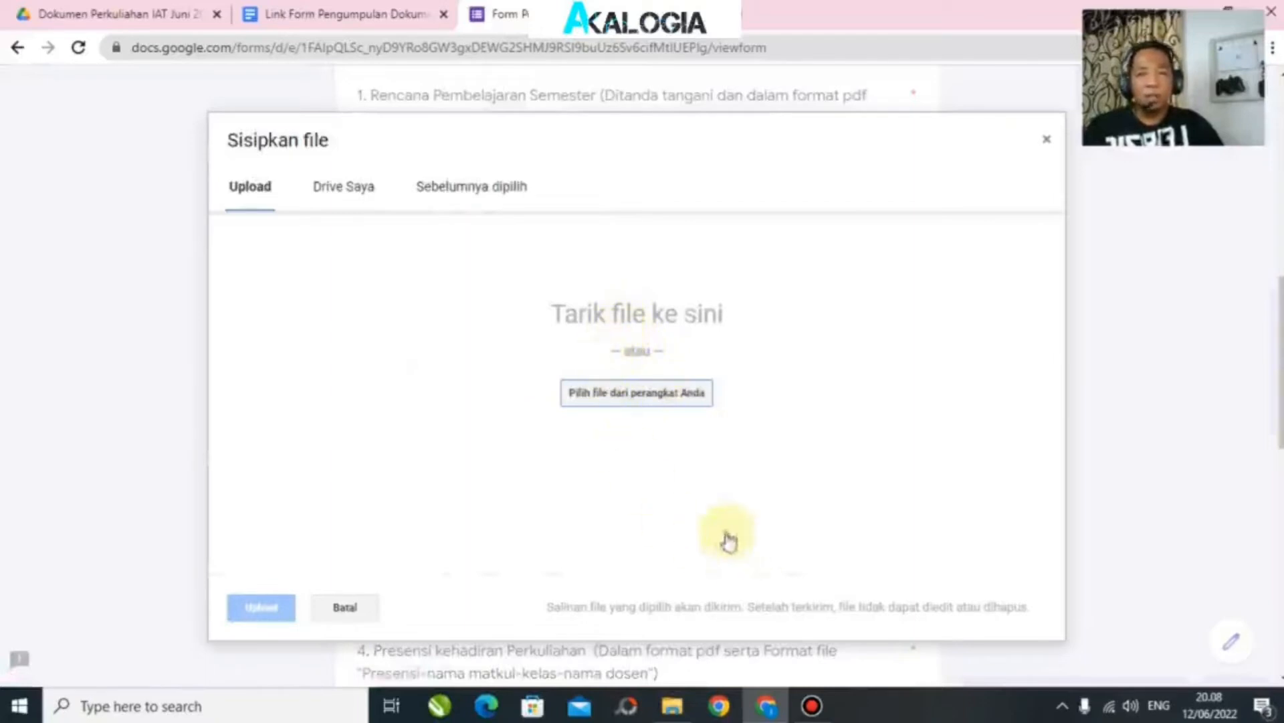
left_click(673, 712)
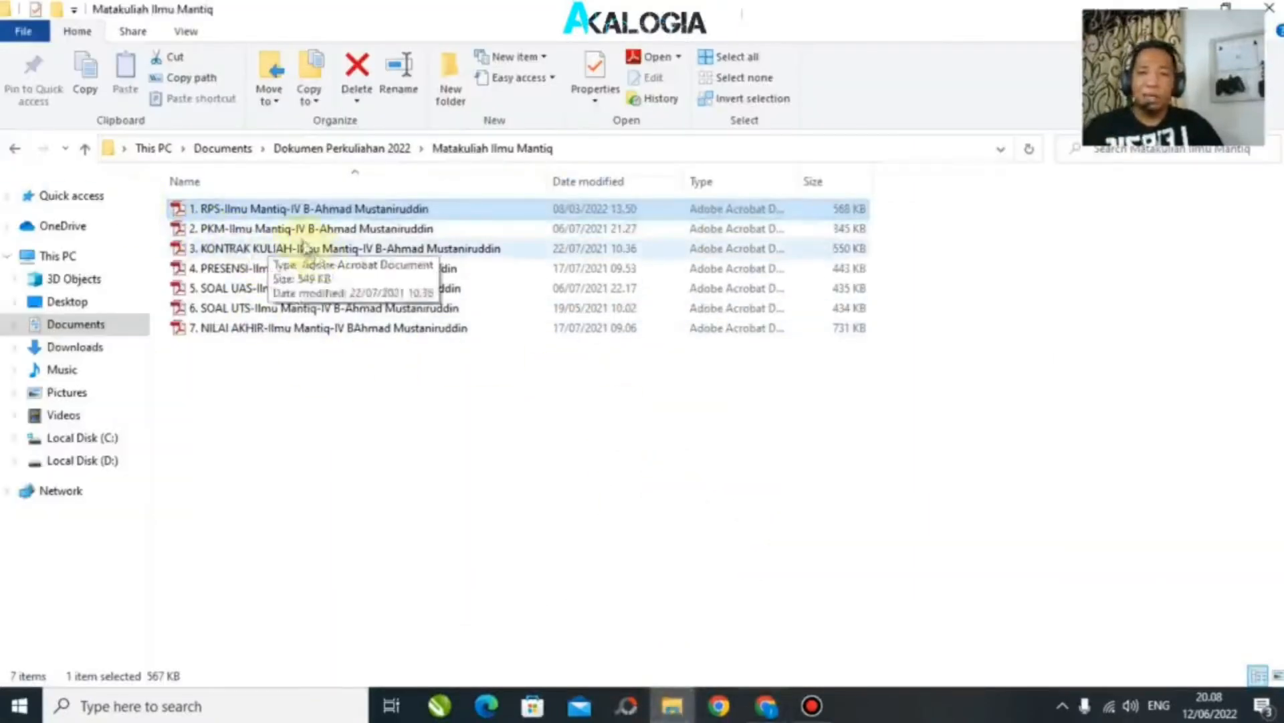
left_click(268, 230)
left_click_drag(425, 334, 726, 347)
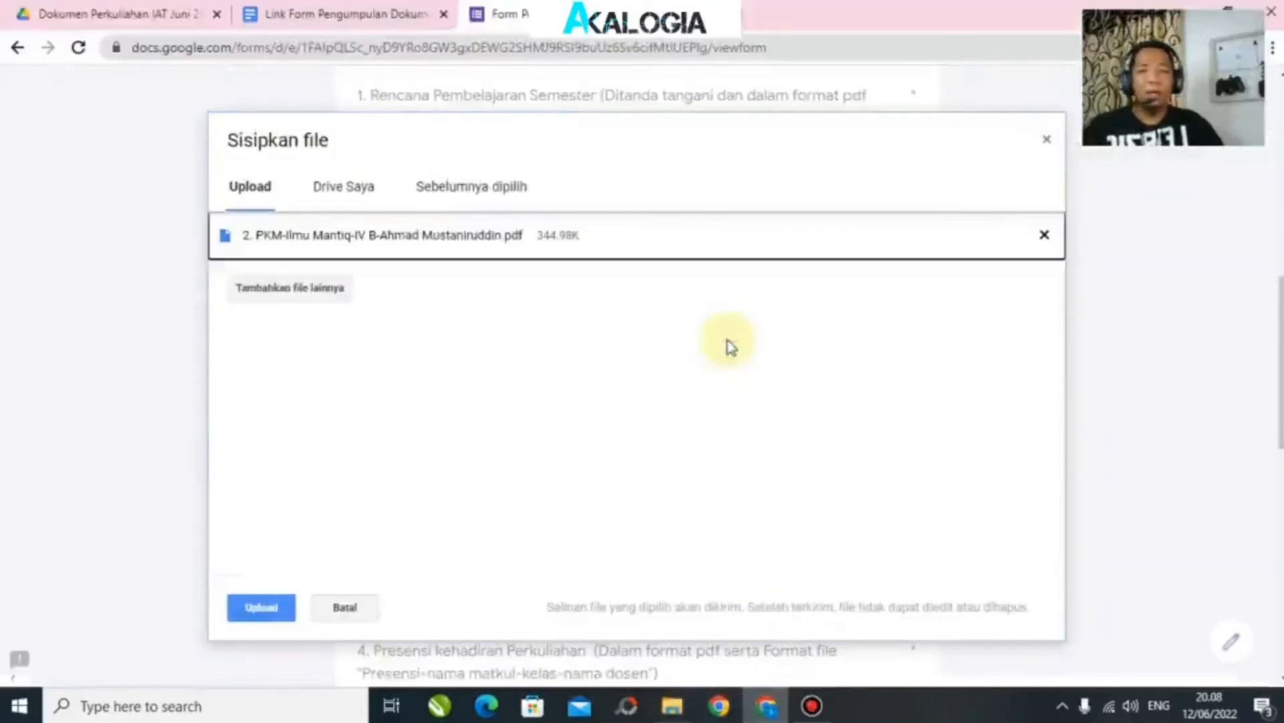
left_click(271, 609)
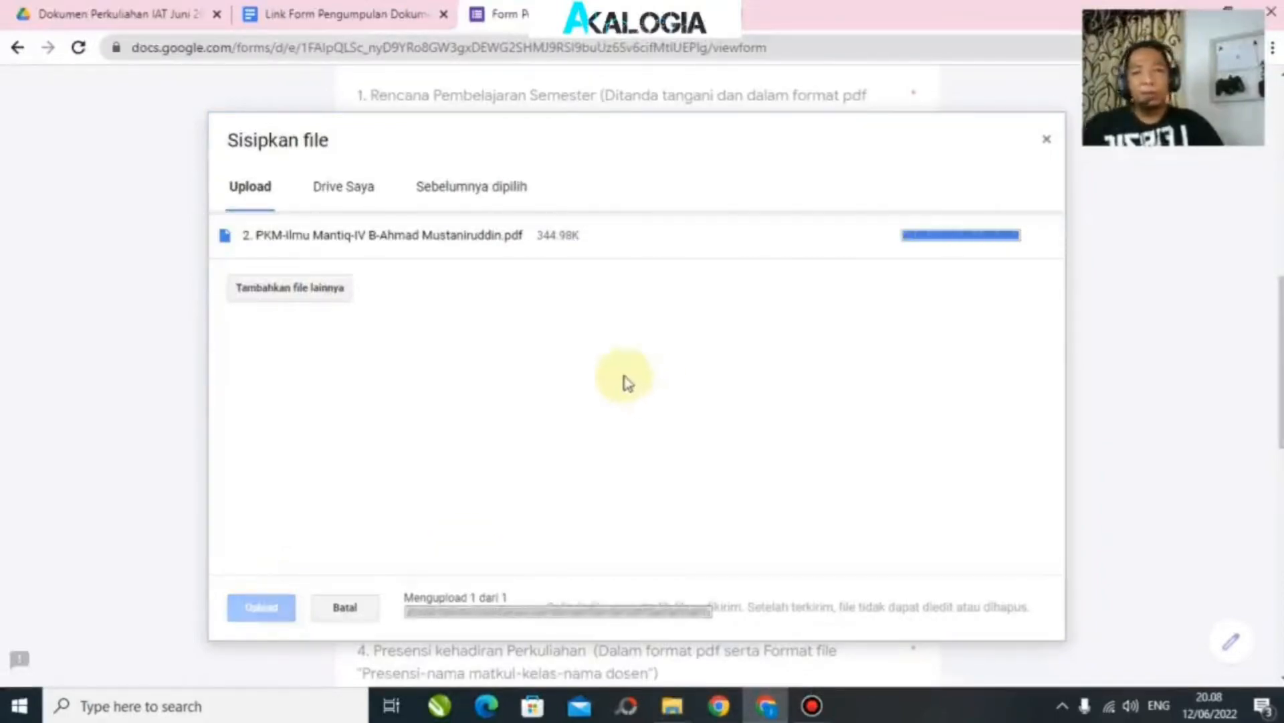
scroll(625, 380, "down", 3)
scroll(626, 381, "down", 2)
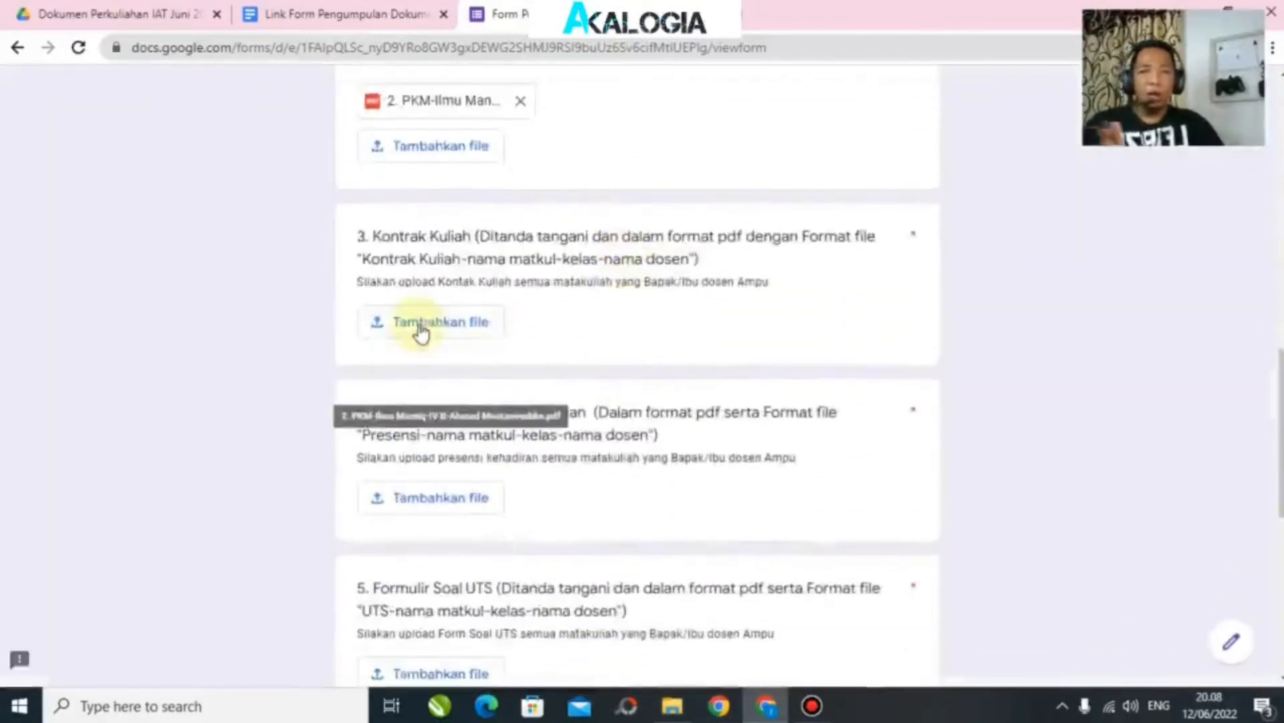
Step: Upload the Metodologi Tafsir KONTRAK KULIAH PDF to question 3, discarding a dragged-in copy
left_click(417, 328)
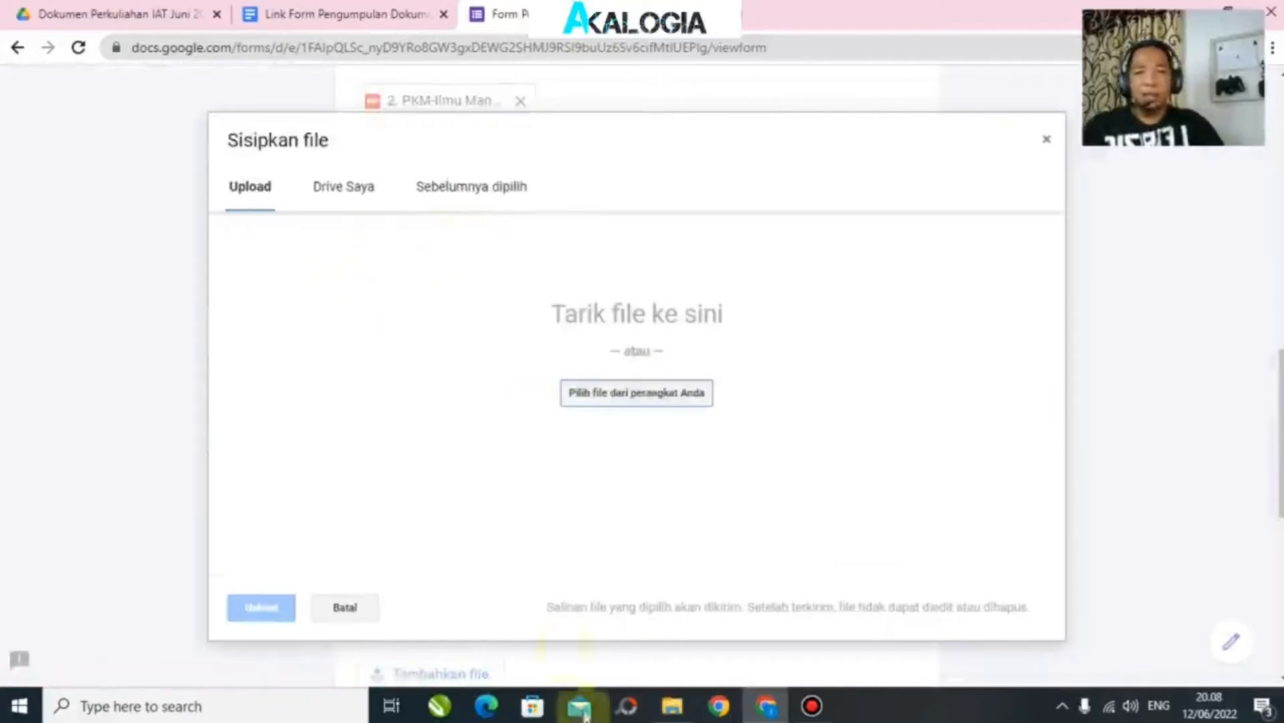
left_click(672, 709)
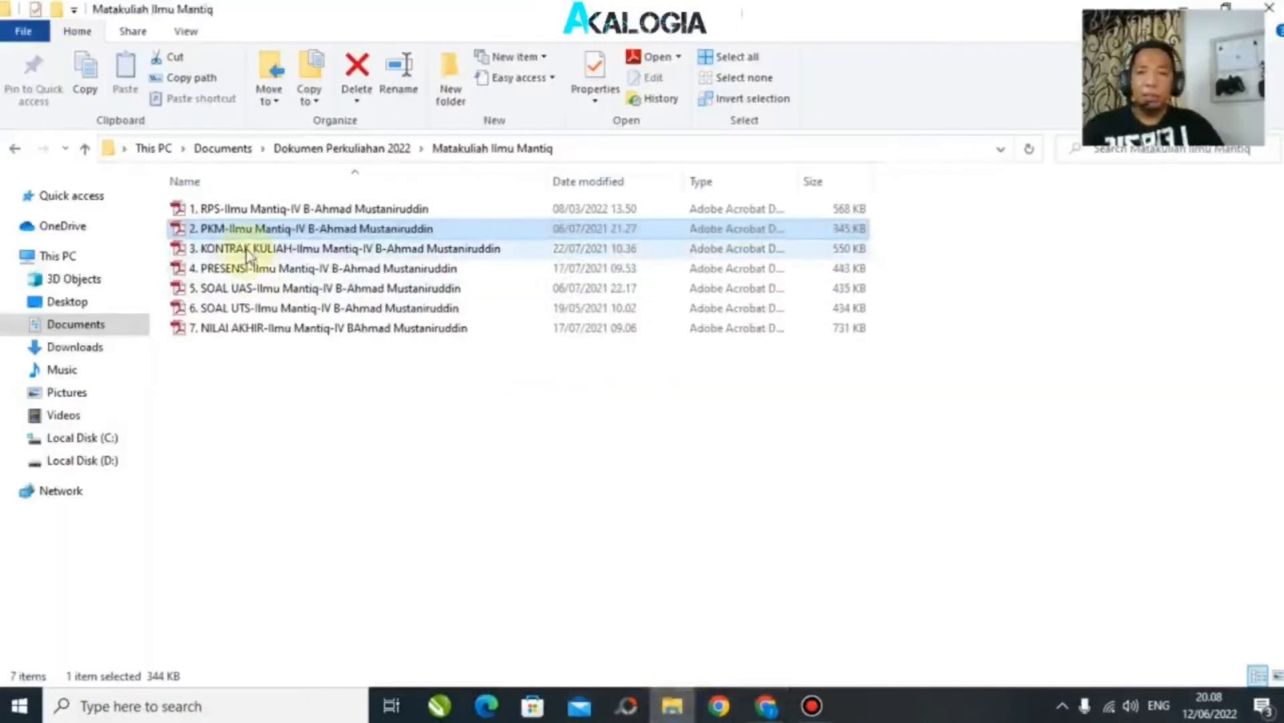
left_click_drag(247, 256, 694, 364)
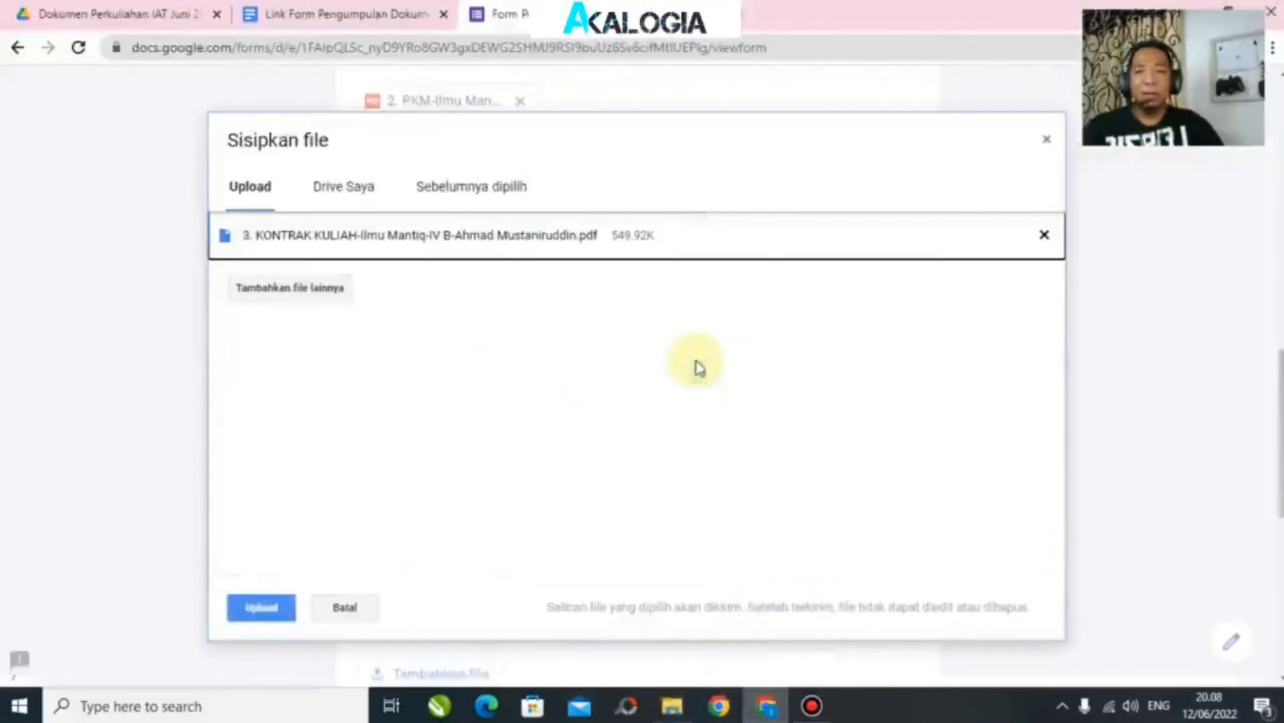
left_click(1044, 235)
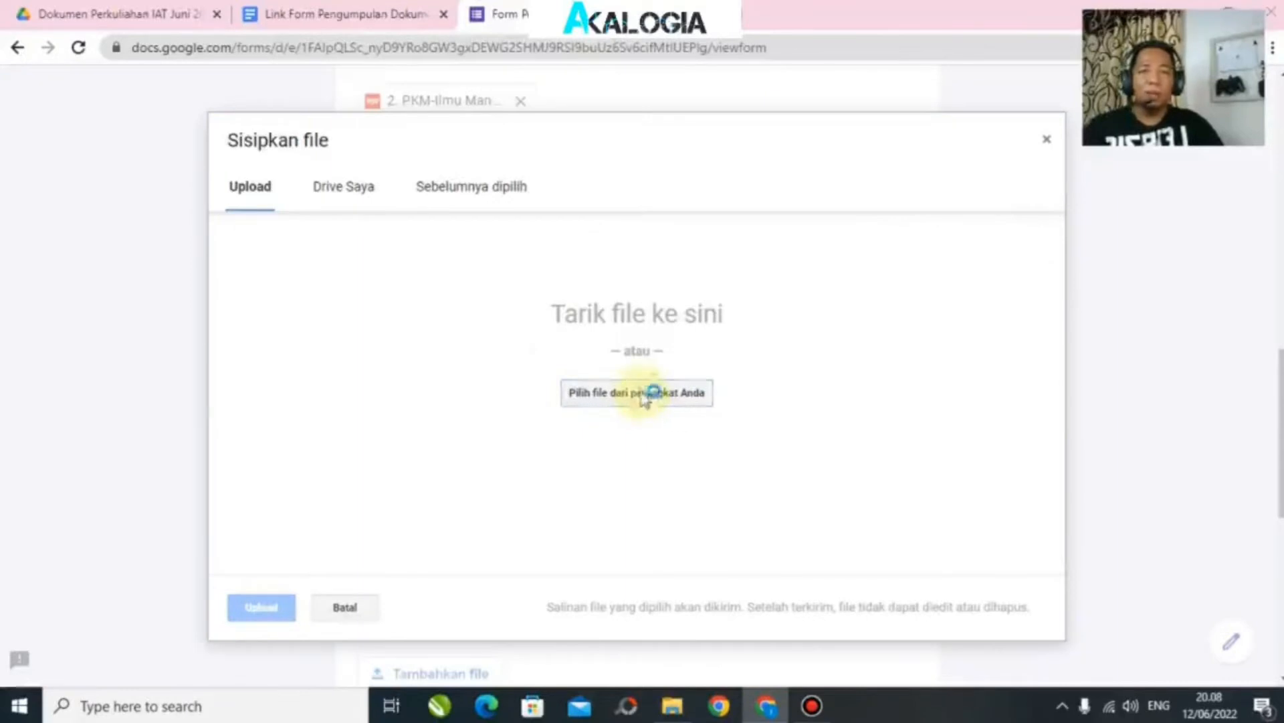
left_click(643, 396)
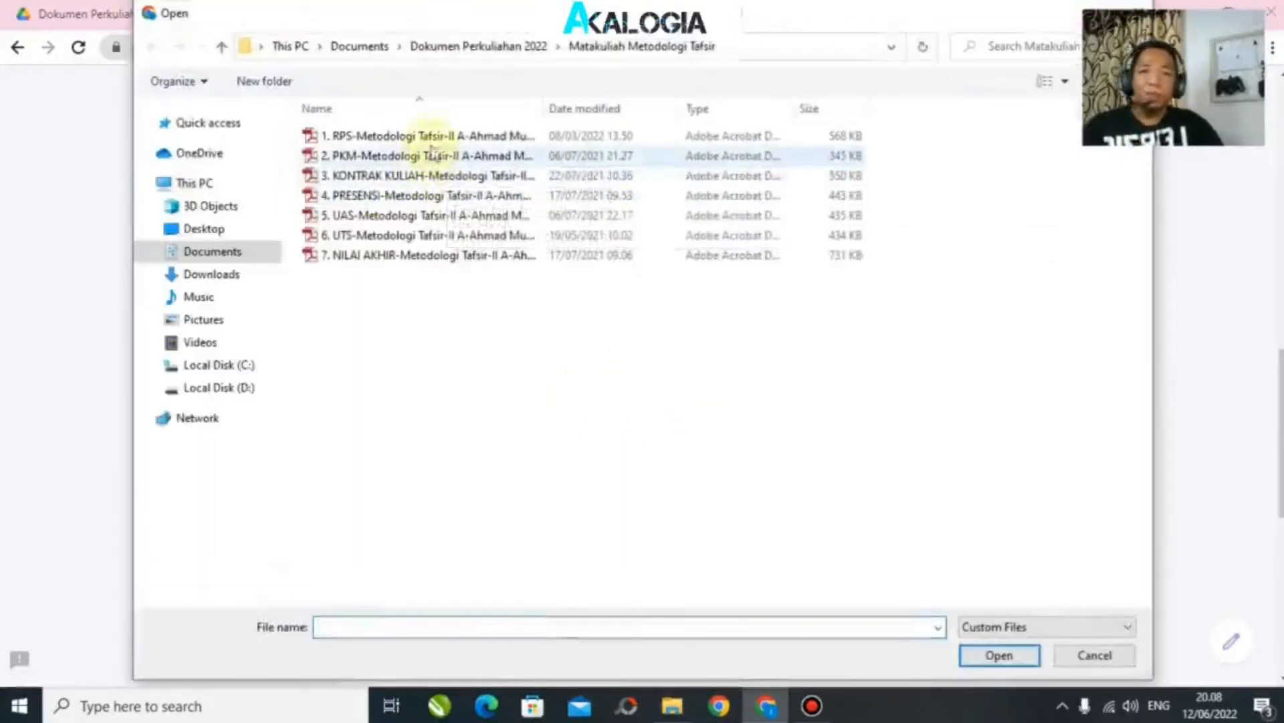
left_click(399, 176)
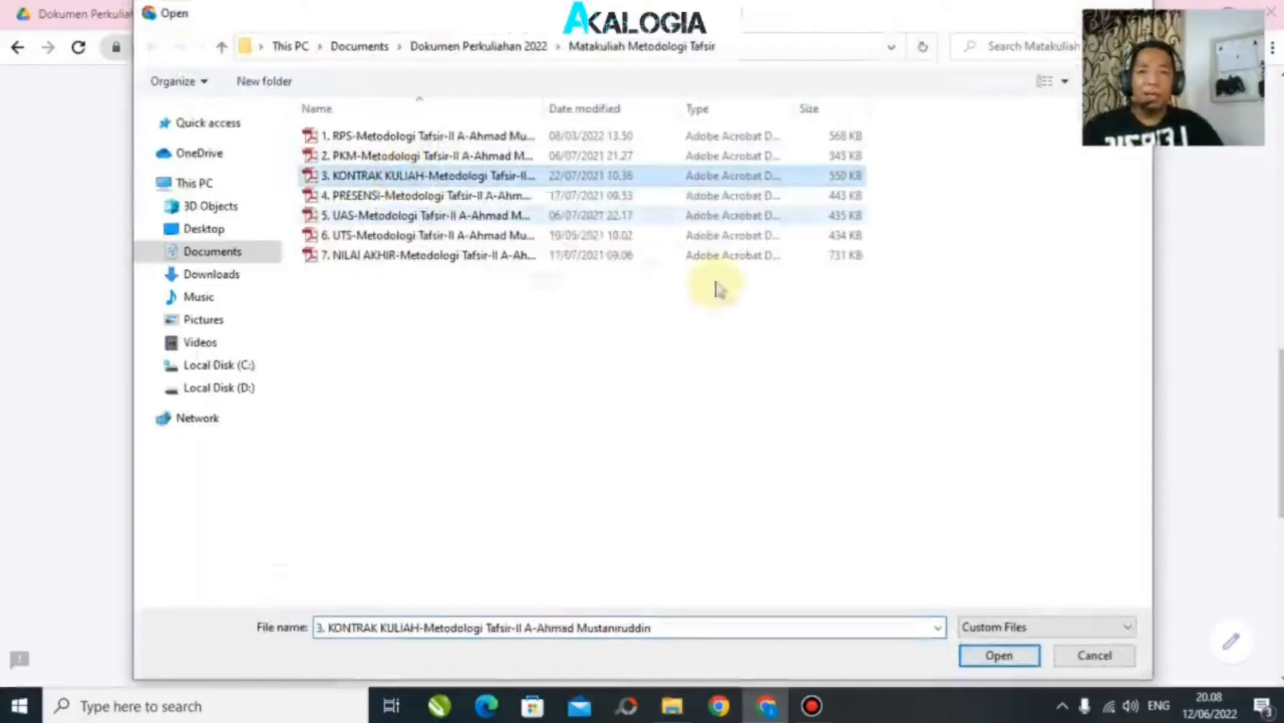
left_click(999, 656)
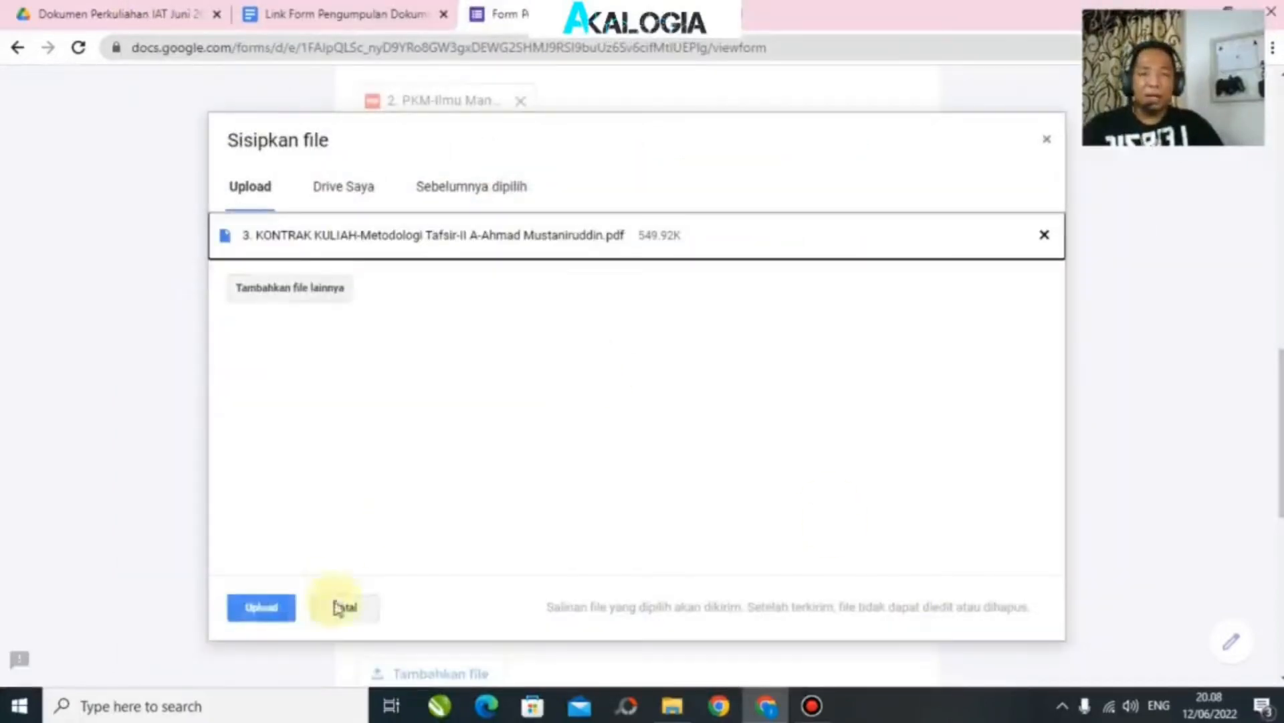
left_click(273, 621)
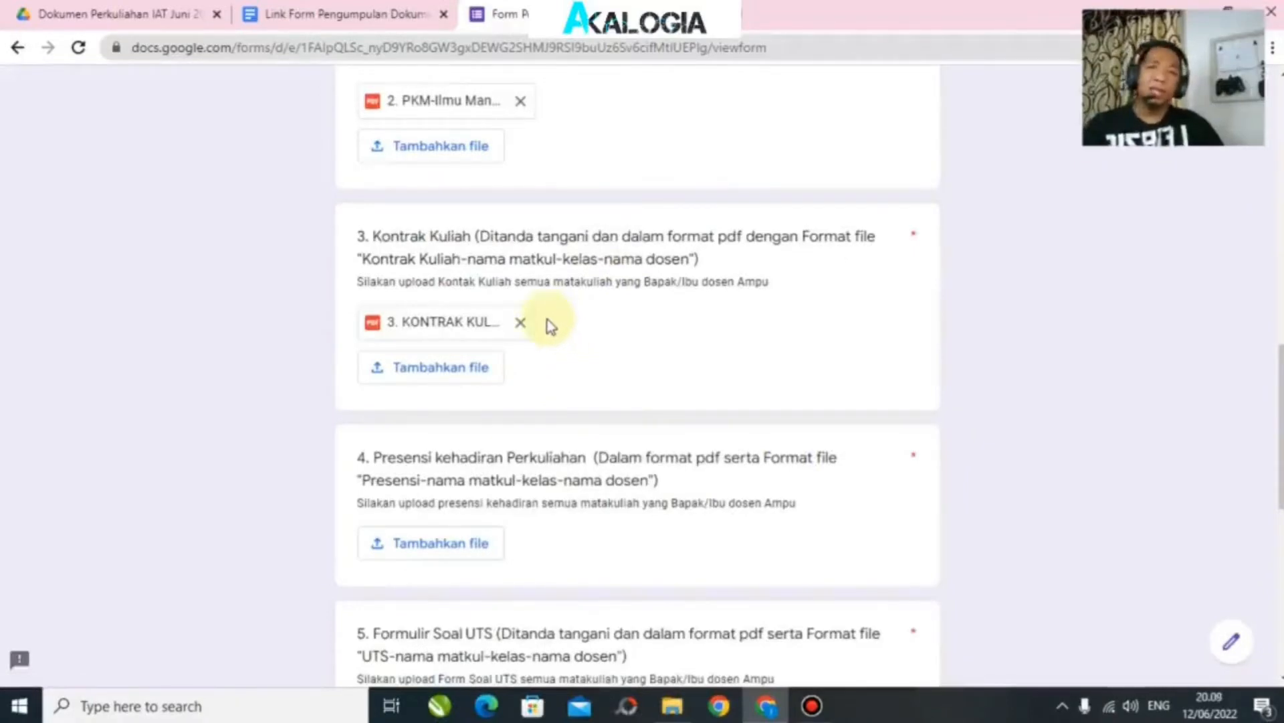
Step: Add the Ilmu Mantiq KONTRAK KULIAH PDF to question 3 as a second file
left_click(407, 375)
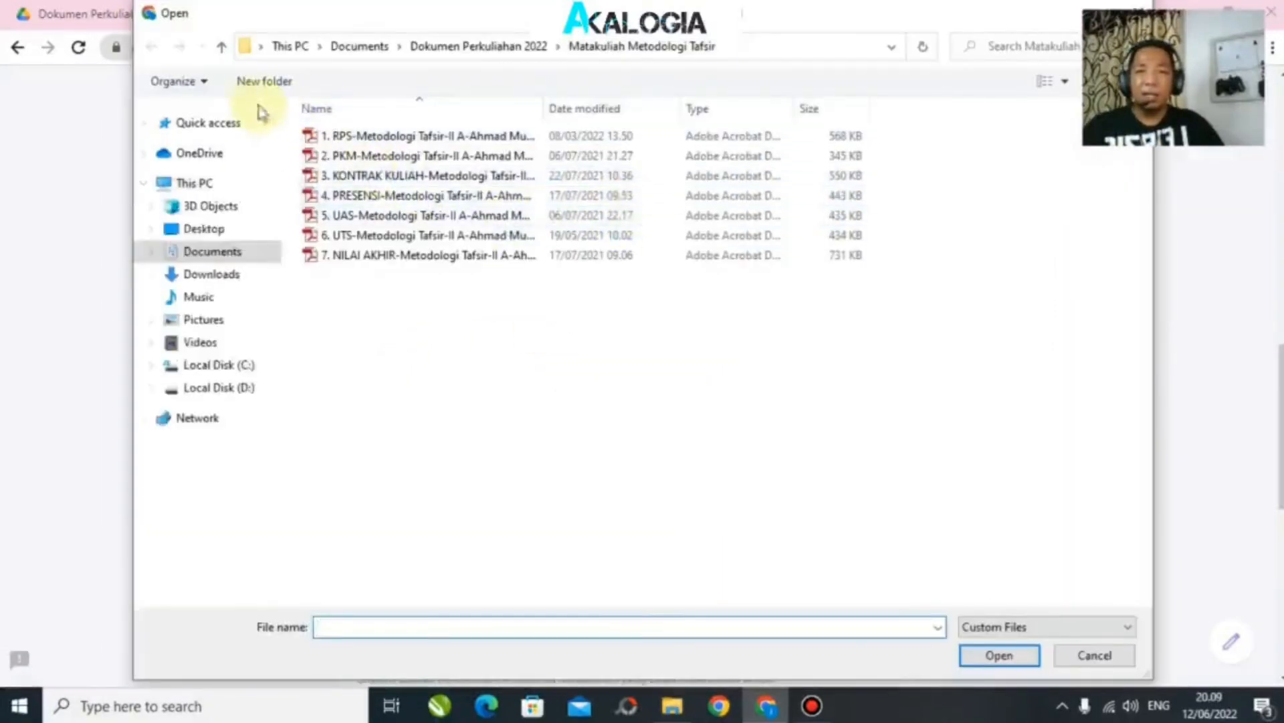
left_click(222, 48)
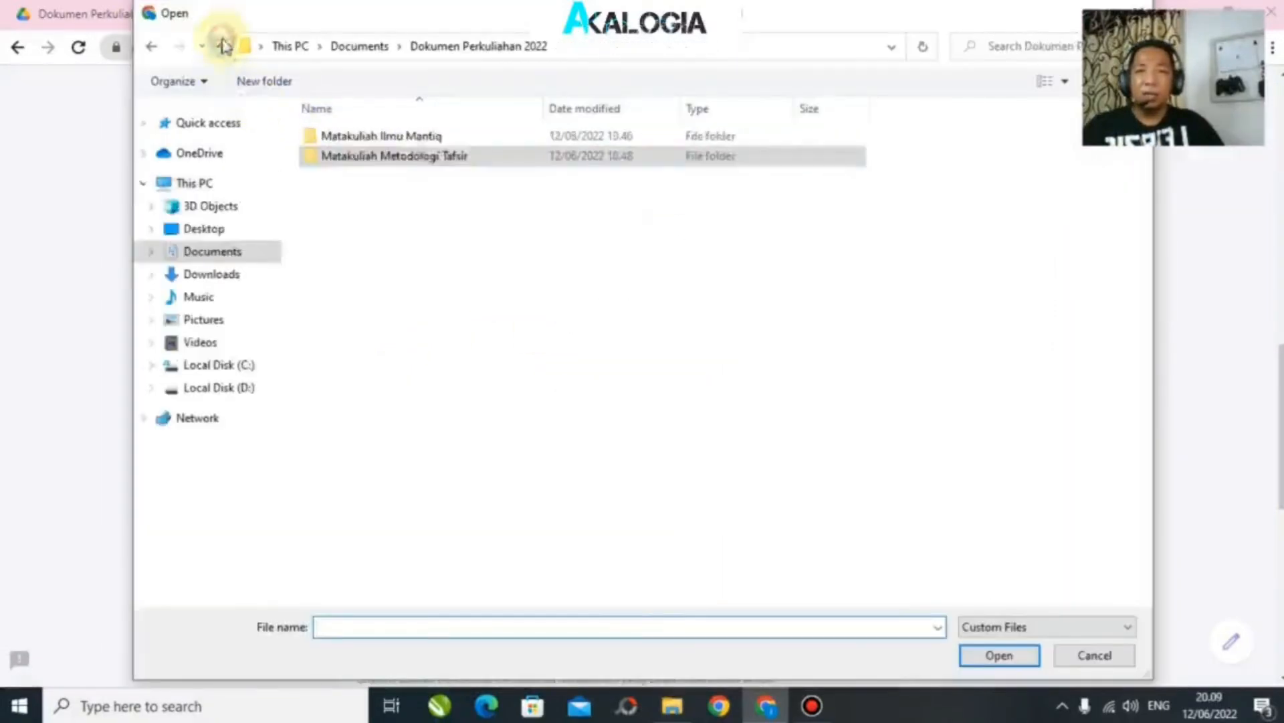
double_click(415, 134)
left_click(392, 176)
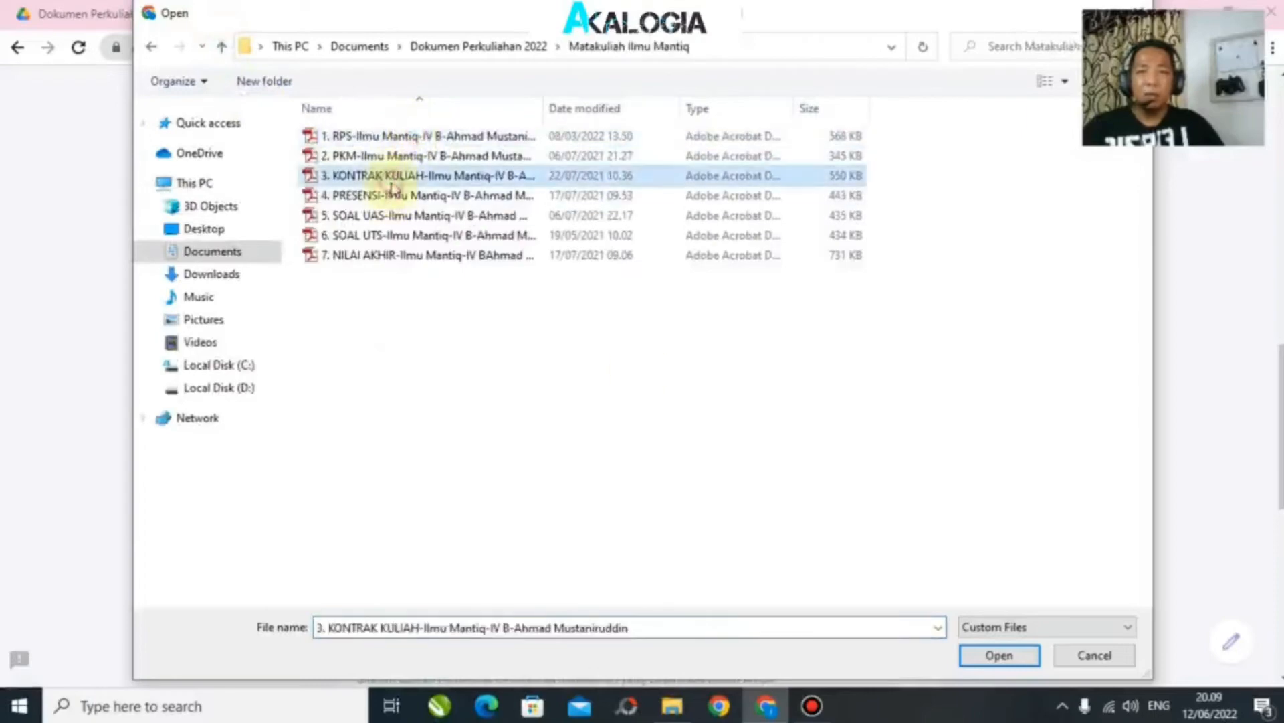
left_click(998, 656)
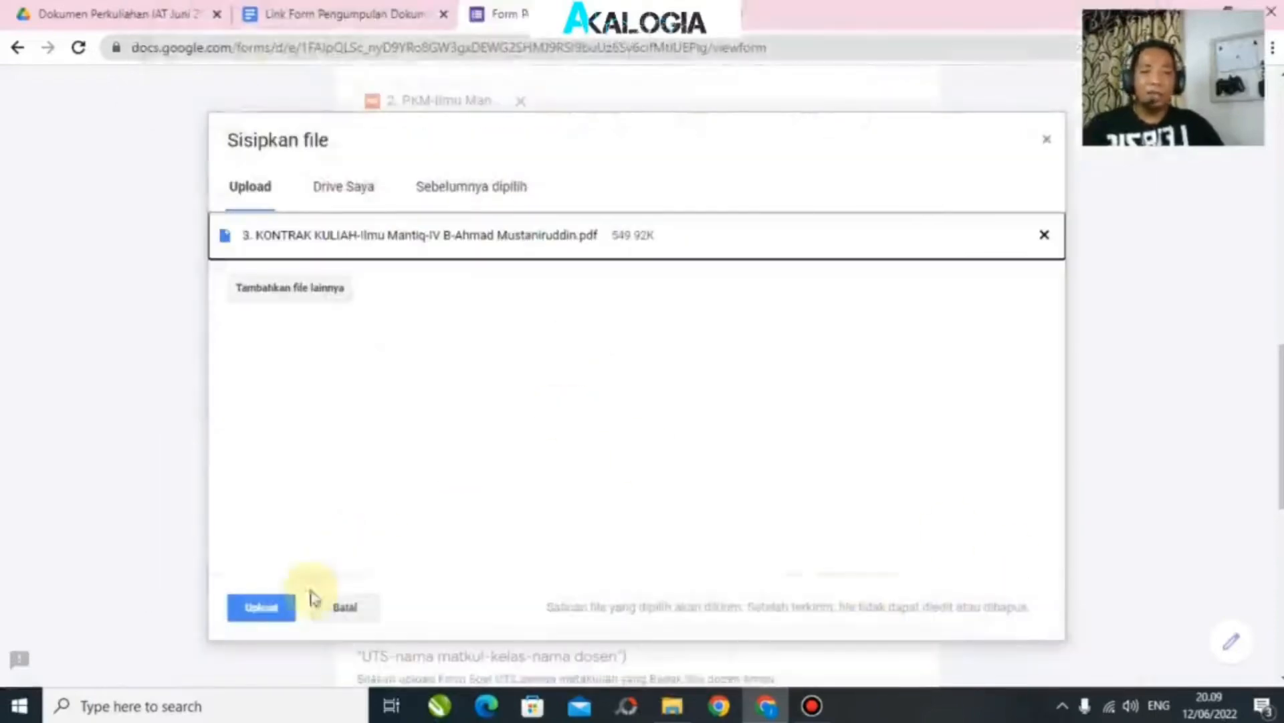
left_click(261, 609)
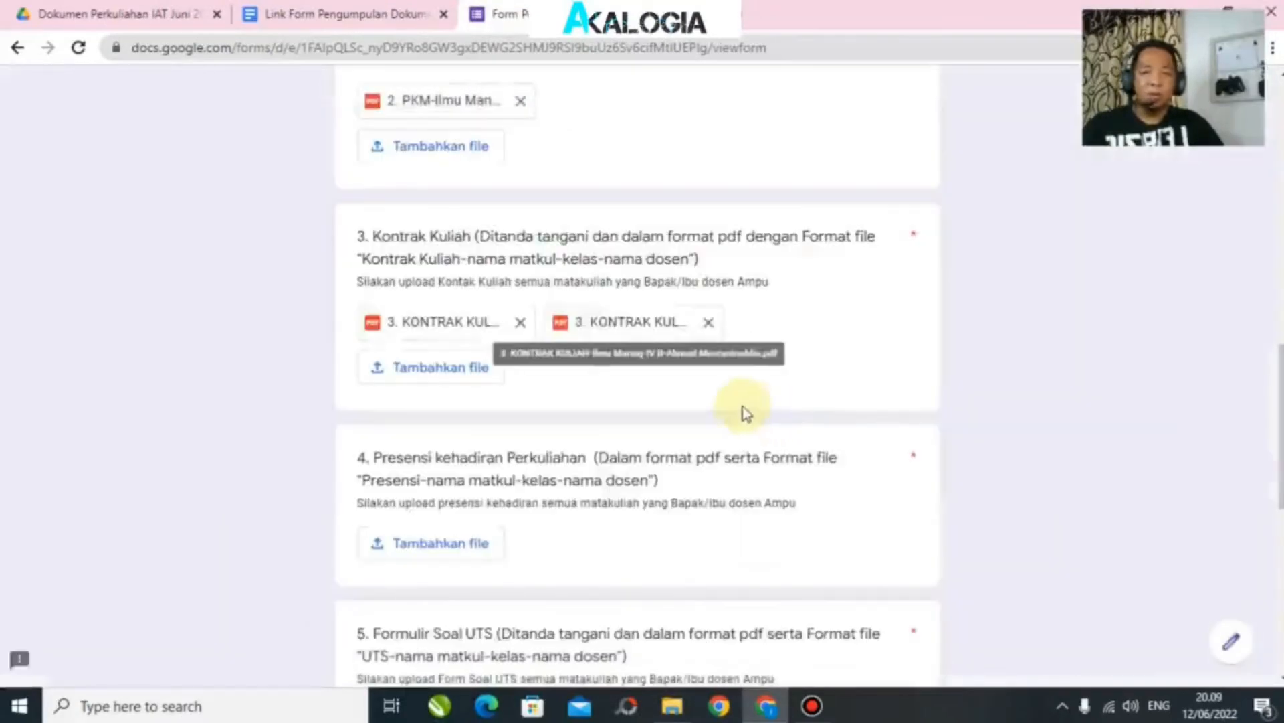
scroll(742, 408, "down", 4)
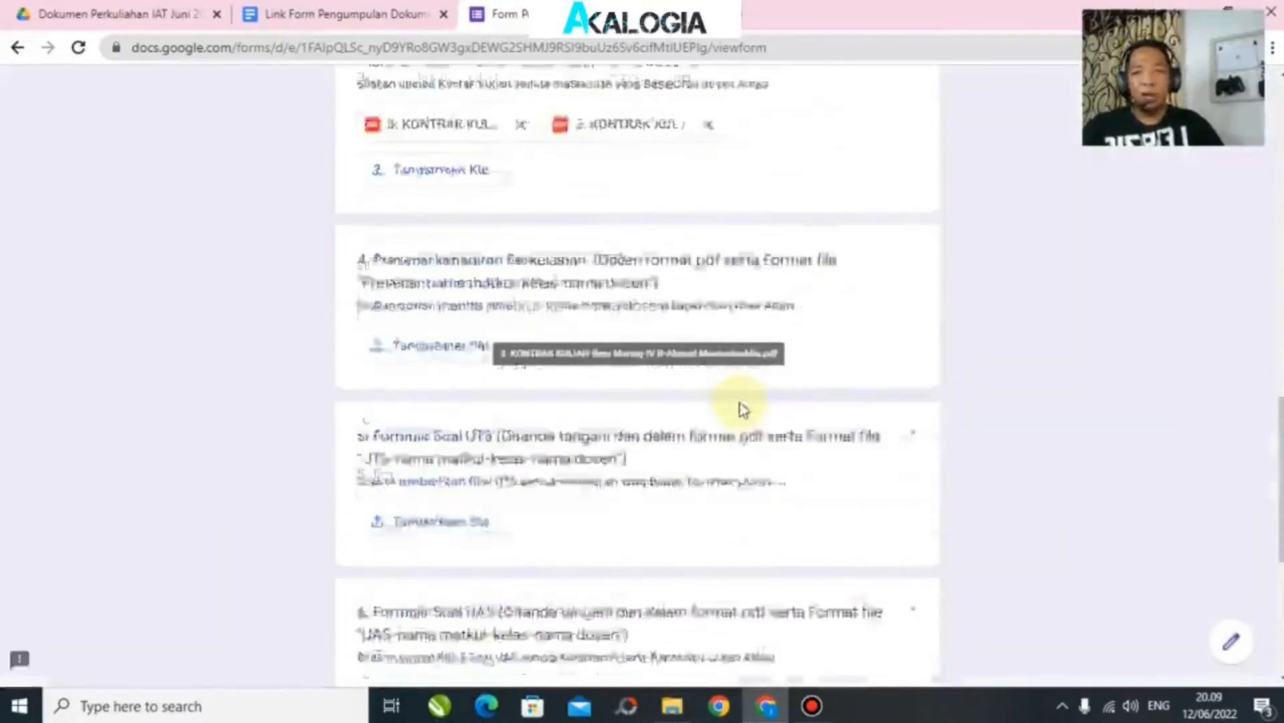
Step: Choose the Ilmu Mantiq PRESENSI PDF in question 4's upload dialog
scroll(679, 361, "up", 3)
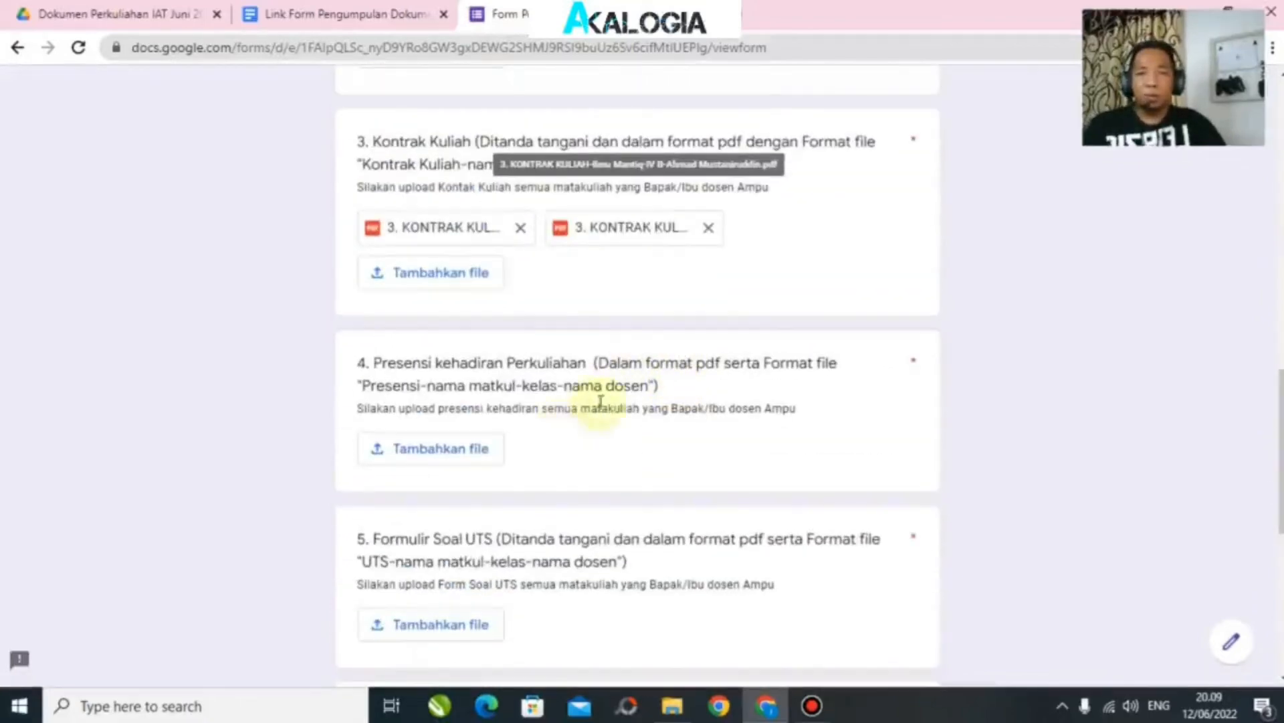
scroll(559, 374, "down", 2)
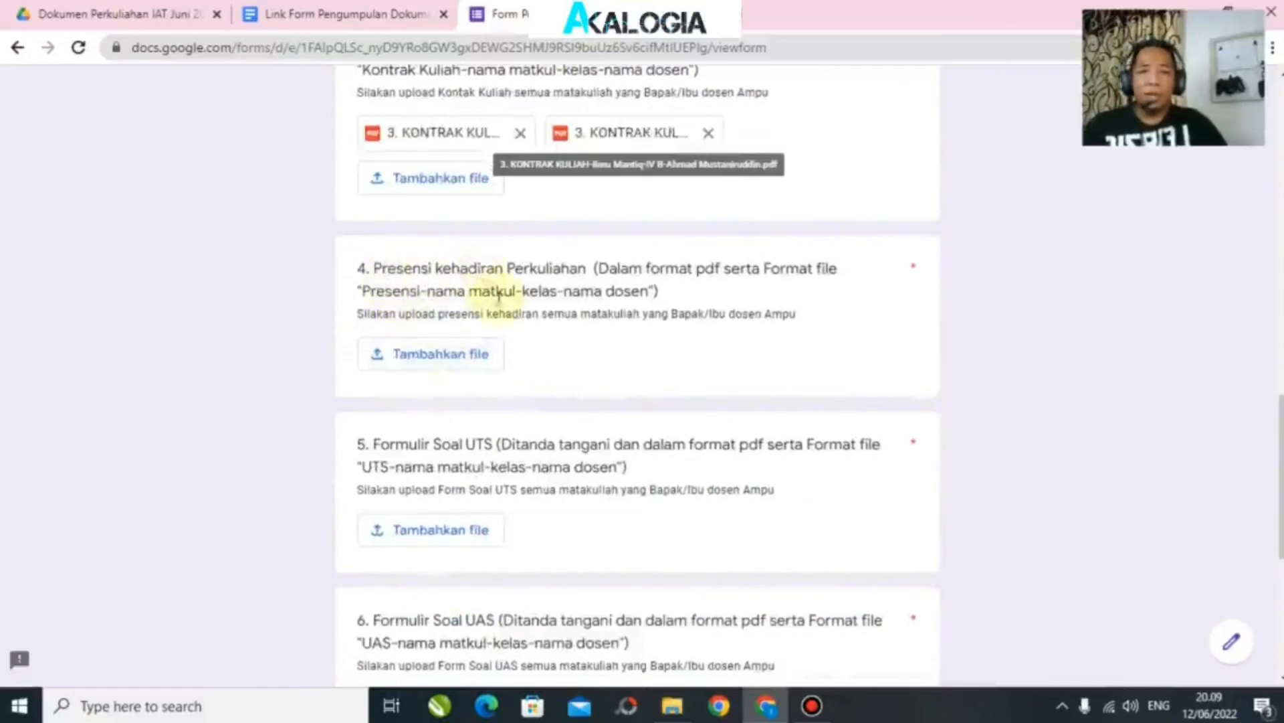
left_click(435, 355)
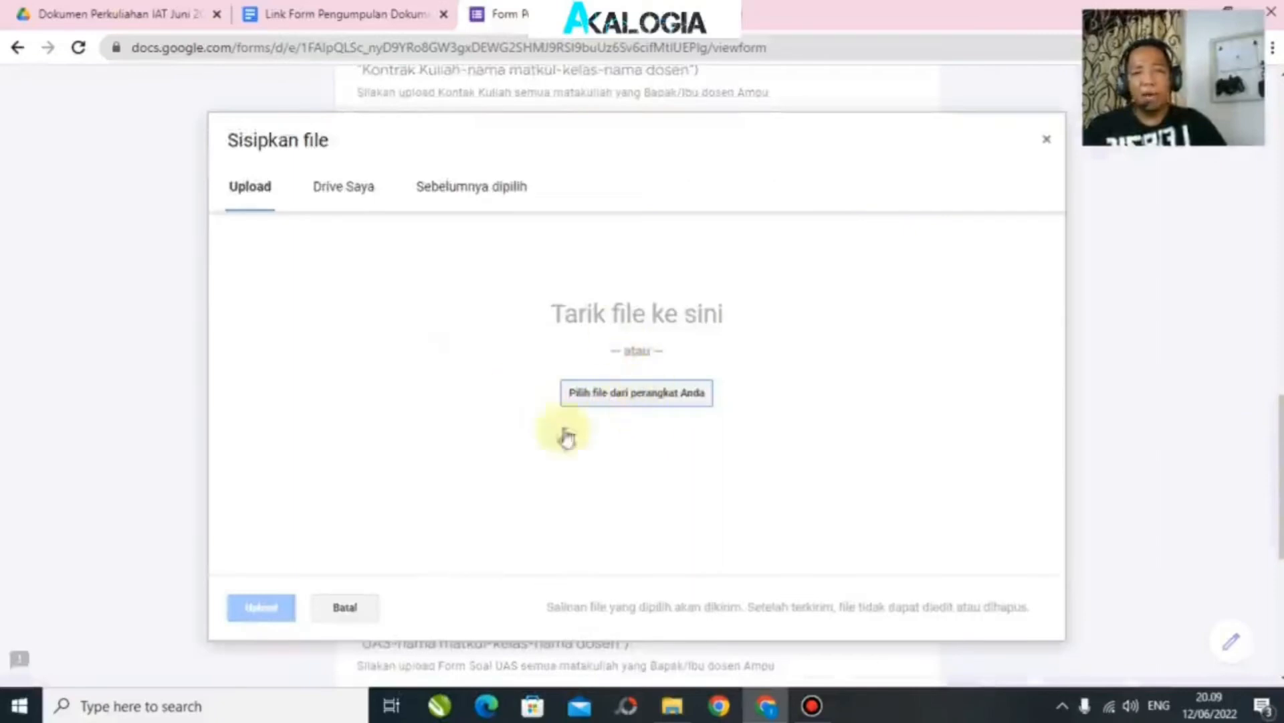
left_click(667, 399)
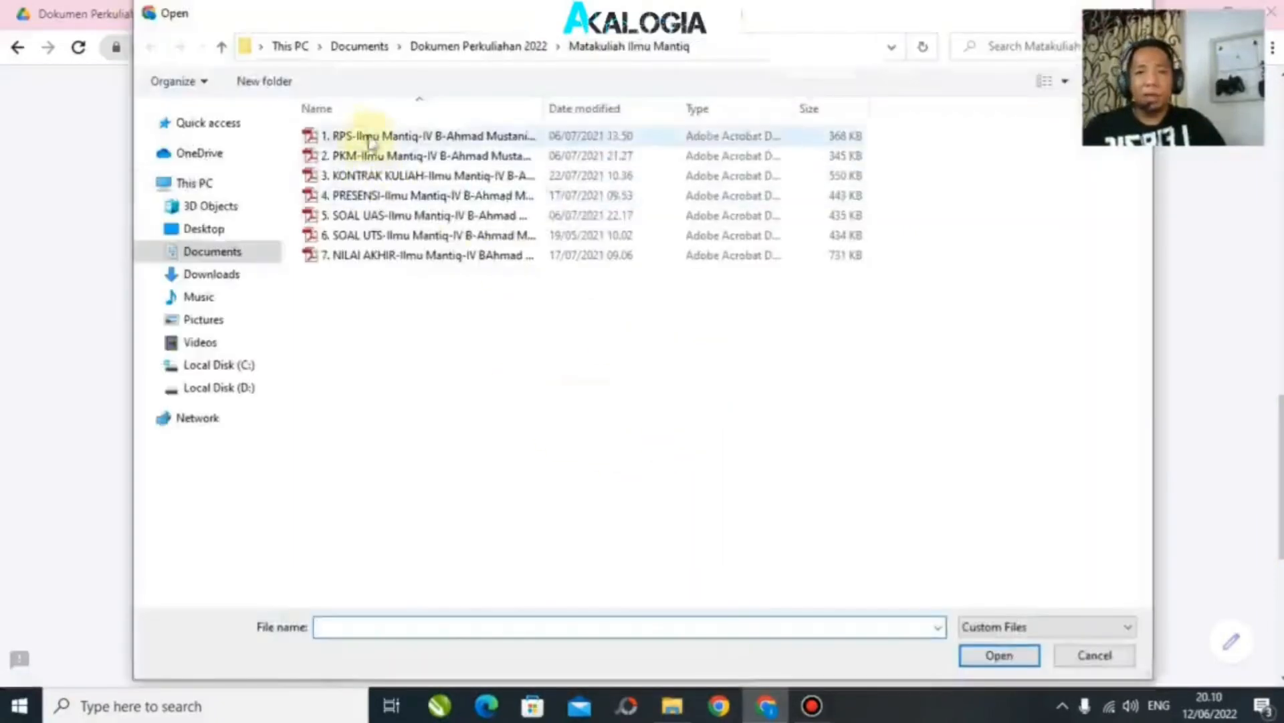
left_click(361, 195)
left_click(985, 654)
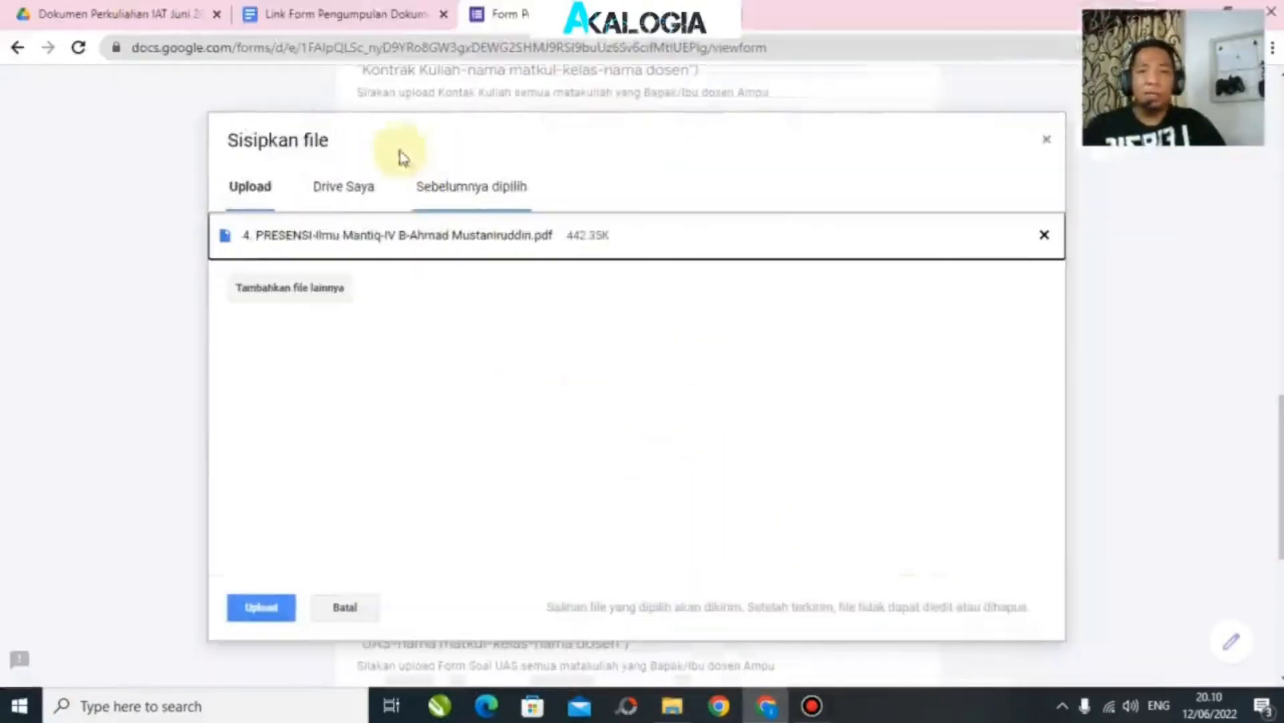
Step: Add the Metodologi Tafsir PRESENSI PDF and upload both files to question 4
left_click(326, 296)
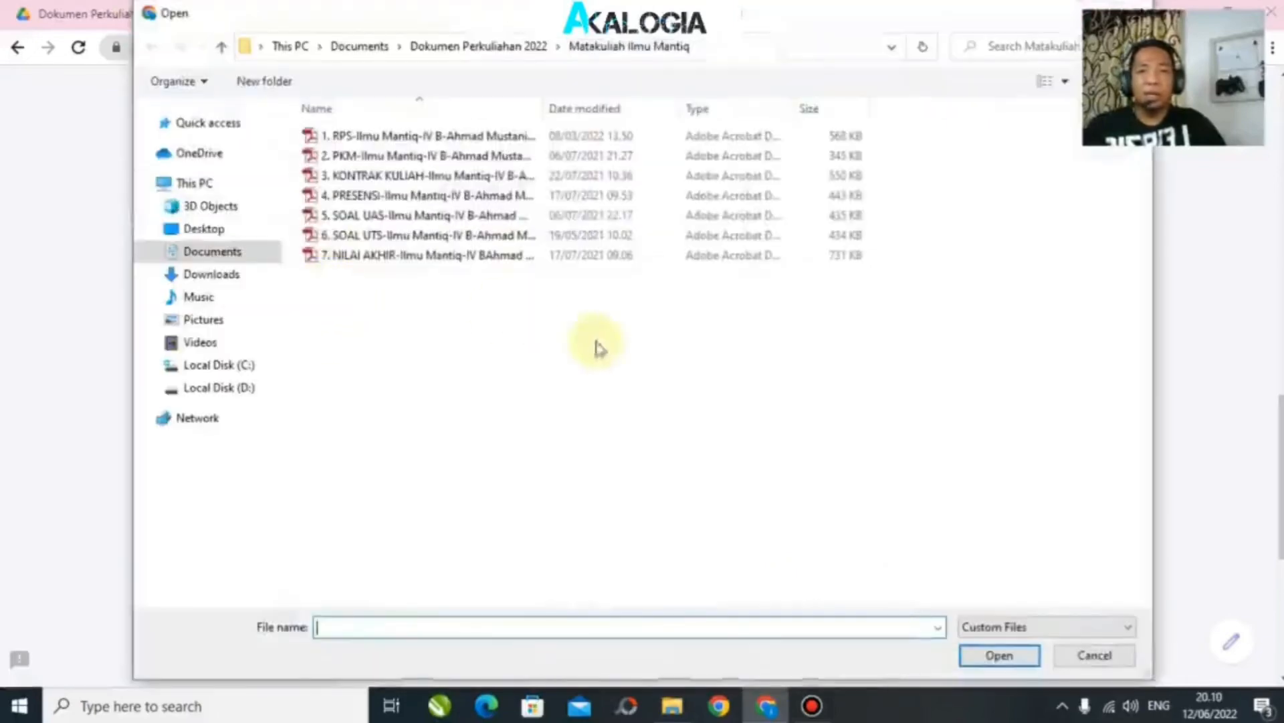
left_click(222, 47)
double_click(414, 155)
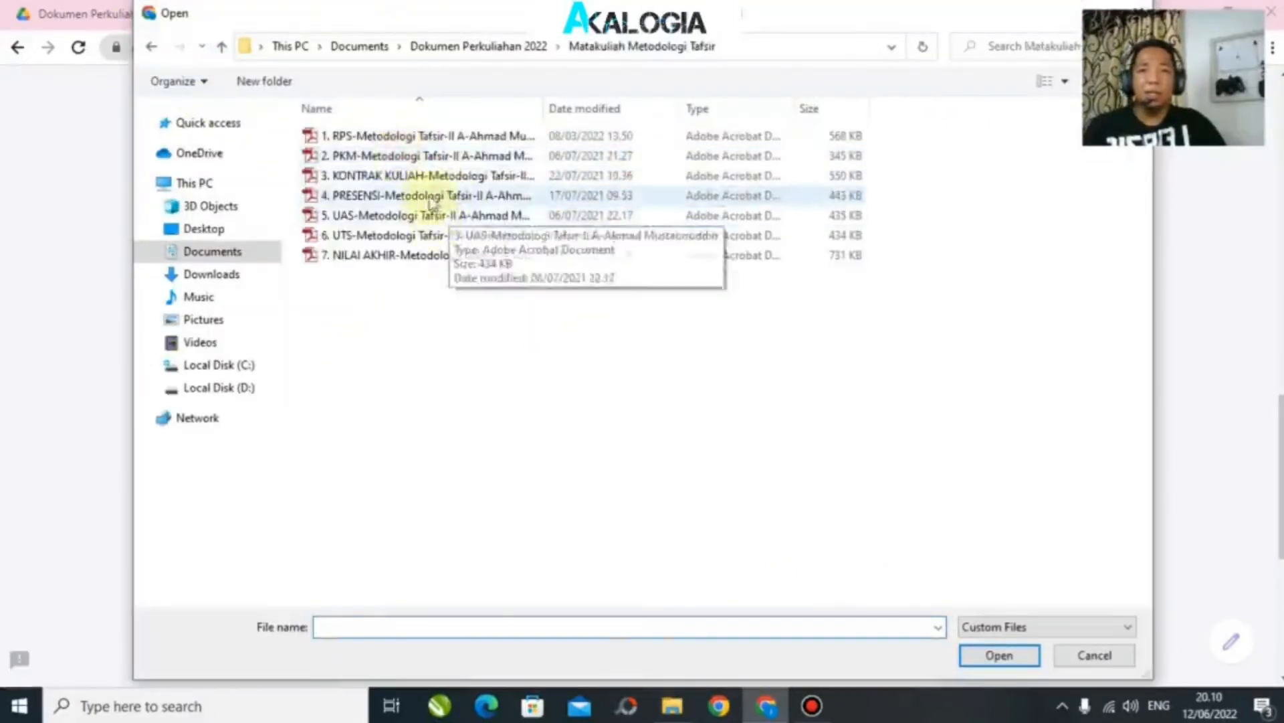
left_click(428, 195)
left_click(1013, 667)
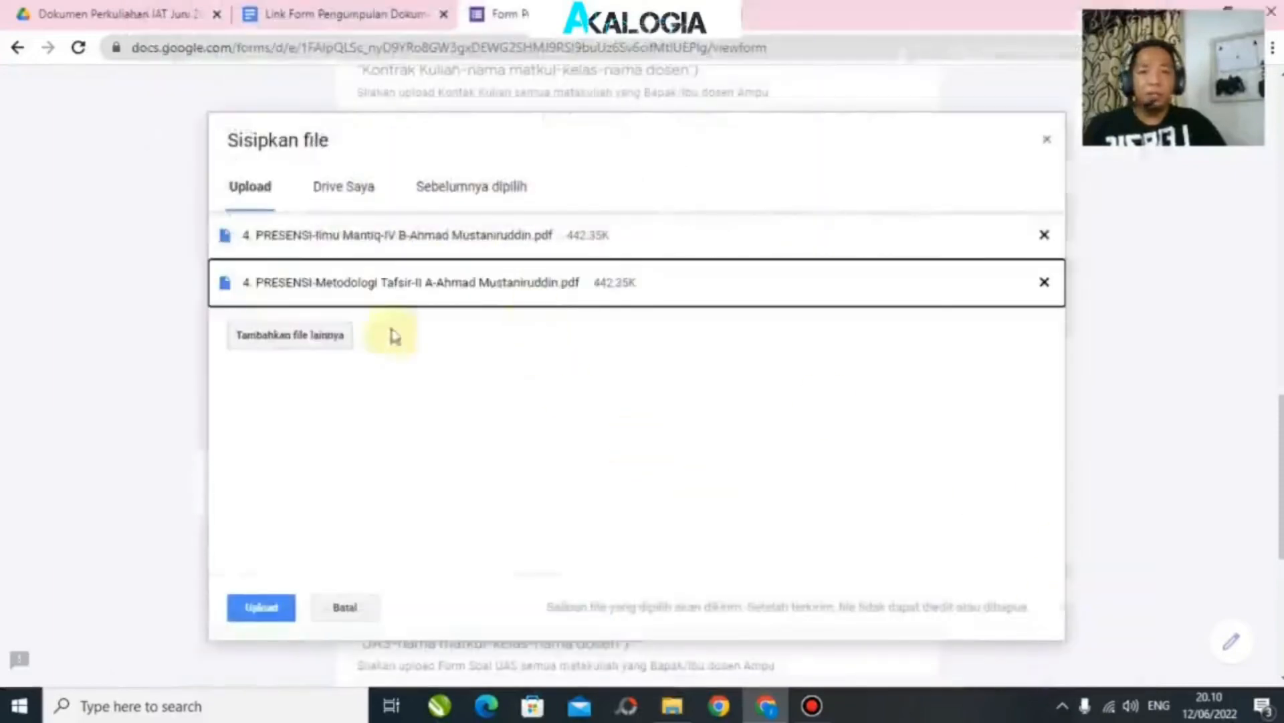
left_click(261, 607)
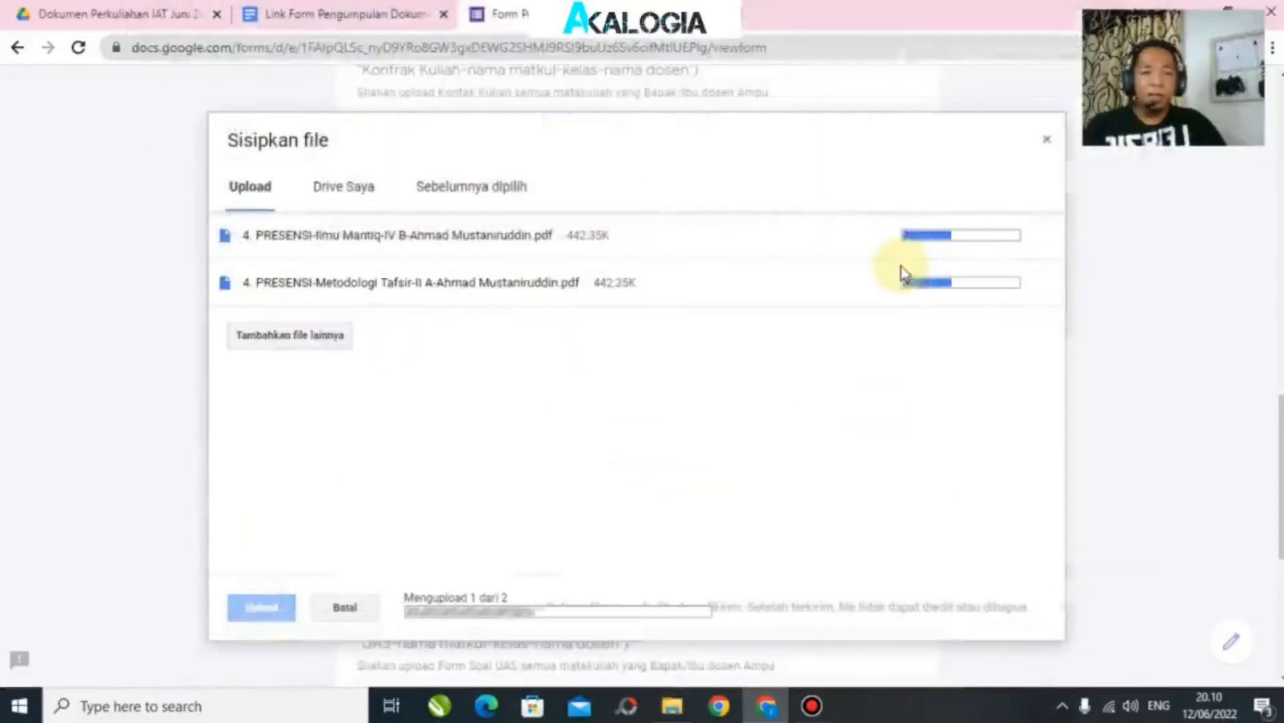
scroll(723, 373, "down", 4)
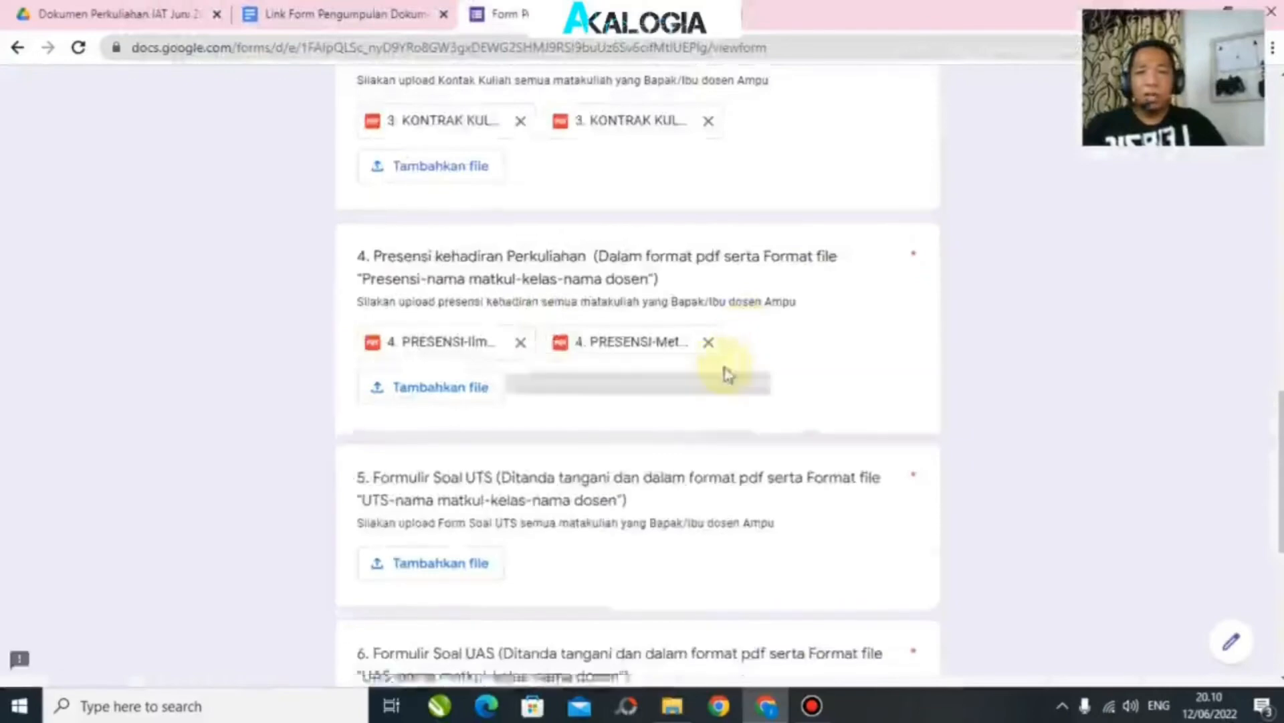
Step: Upload the '5. UAS Metodologi Tafsir' PDF to question 5 (Formulir Soal UTS)
left_click(457, 300)
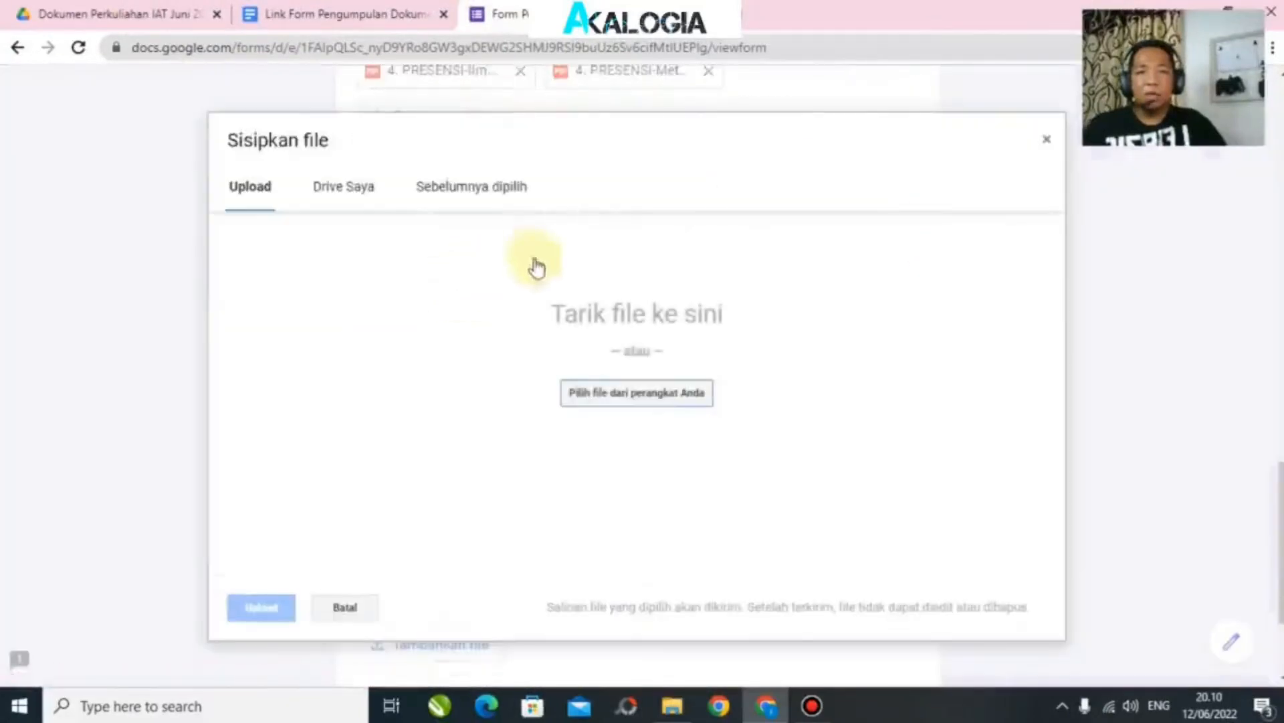
left_click(655, 392)
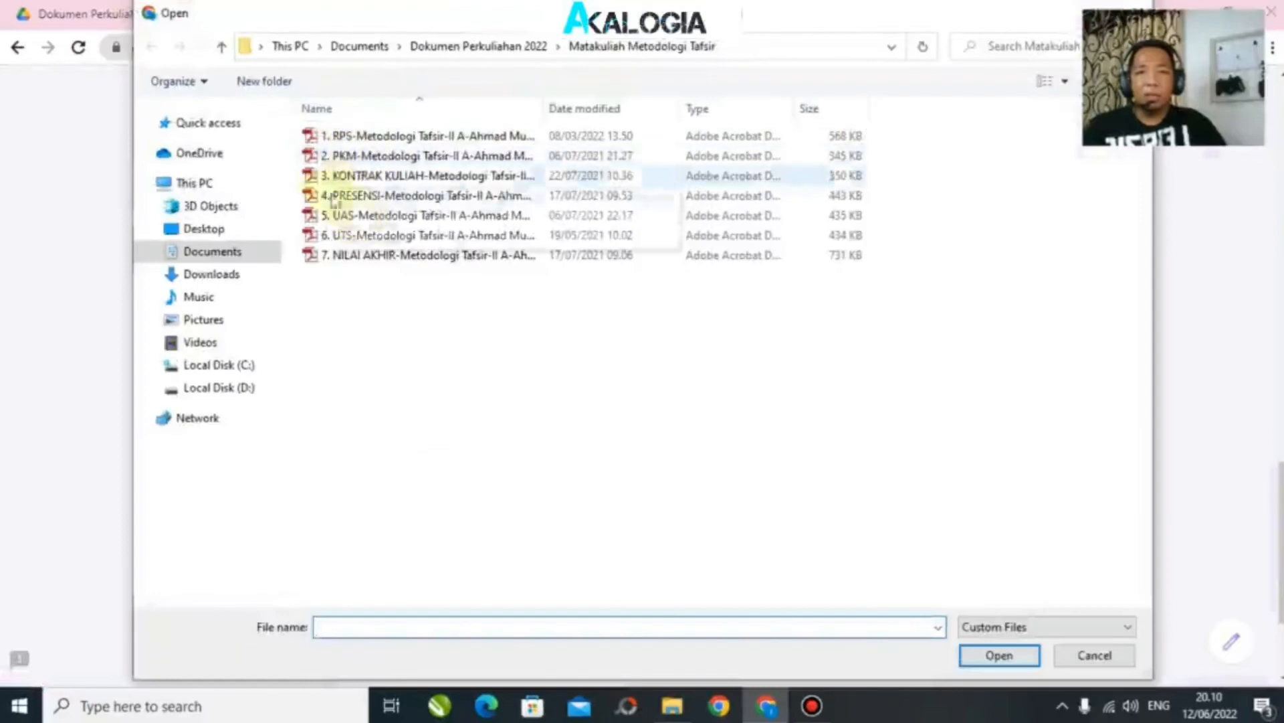
left_click(424, 215)
left_click(999, 655)
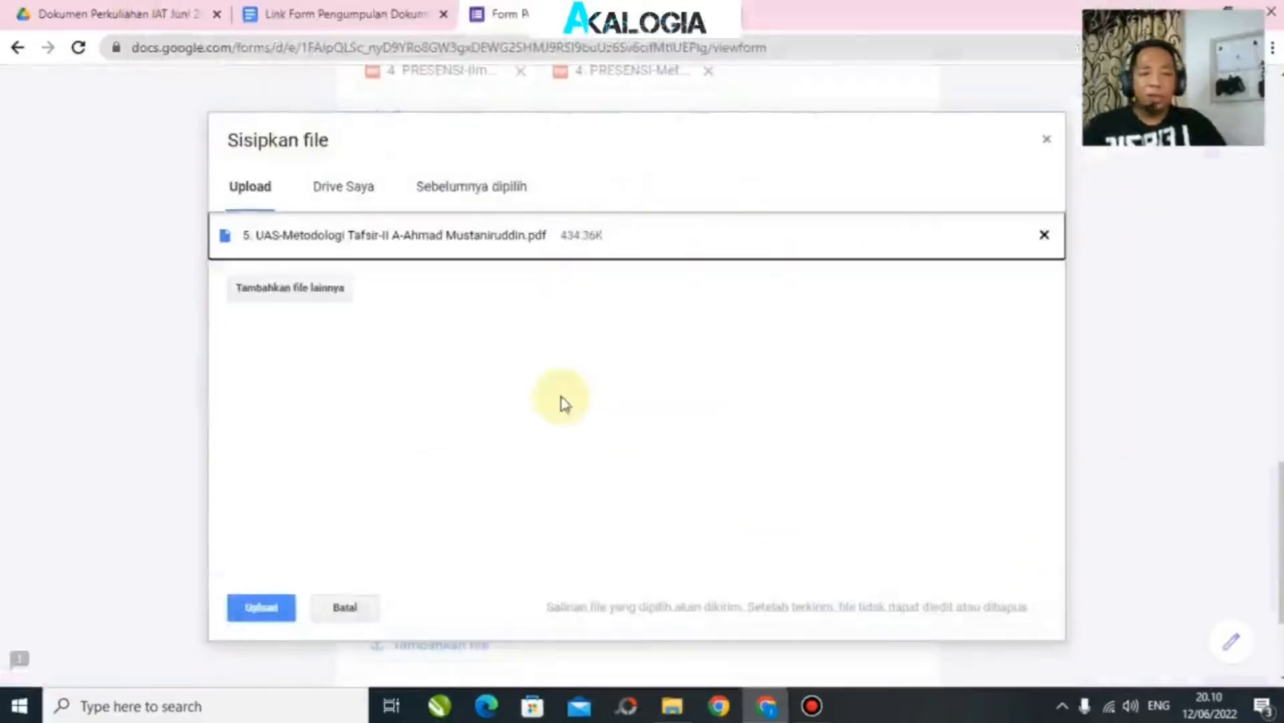
left_click(261, 608)
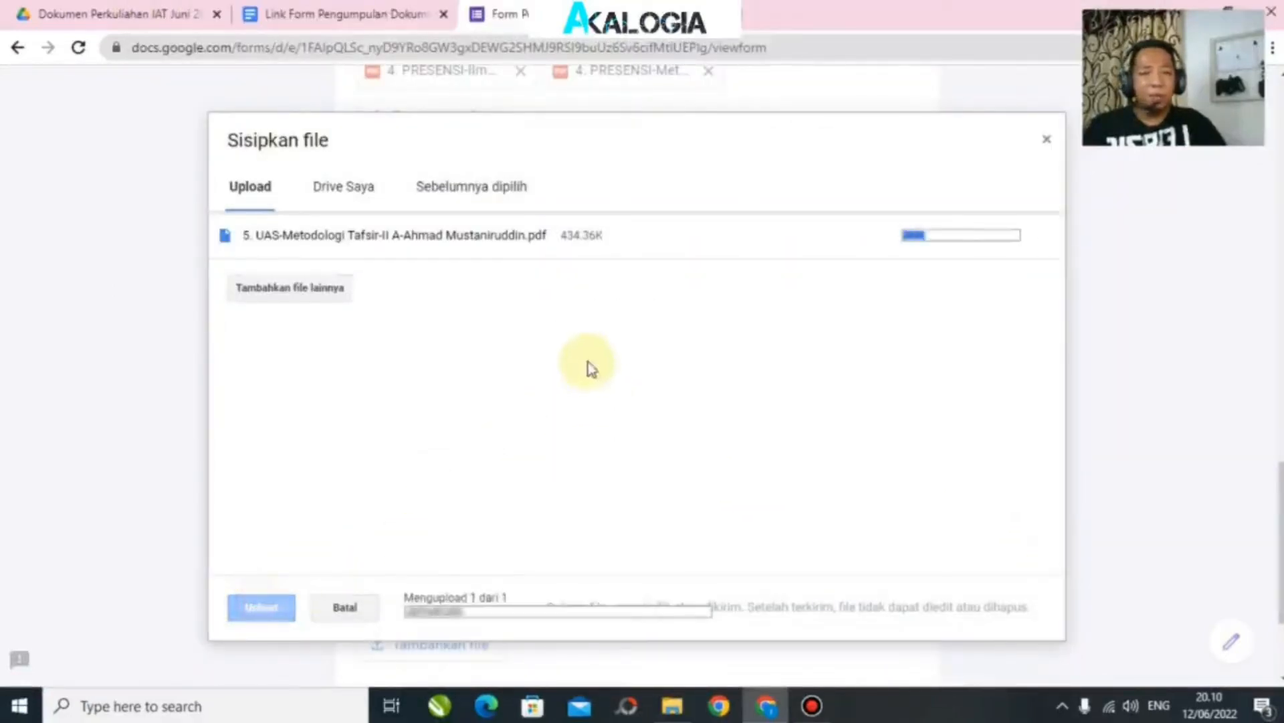
Step: Open question 6's file upload, then cancel it without adding a file
scroll(588, 362, "down", 2)
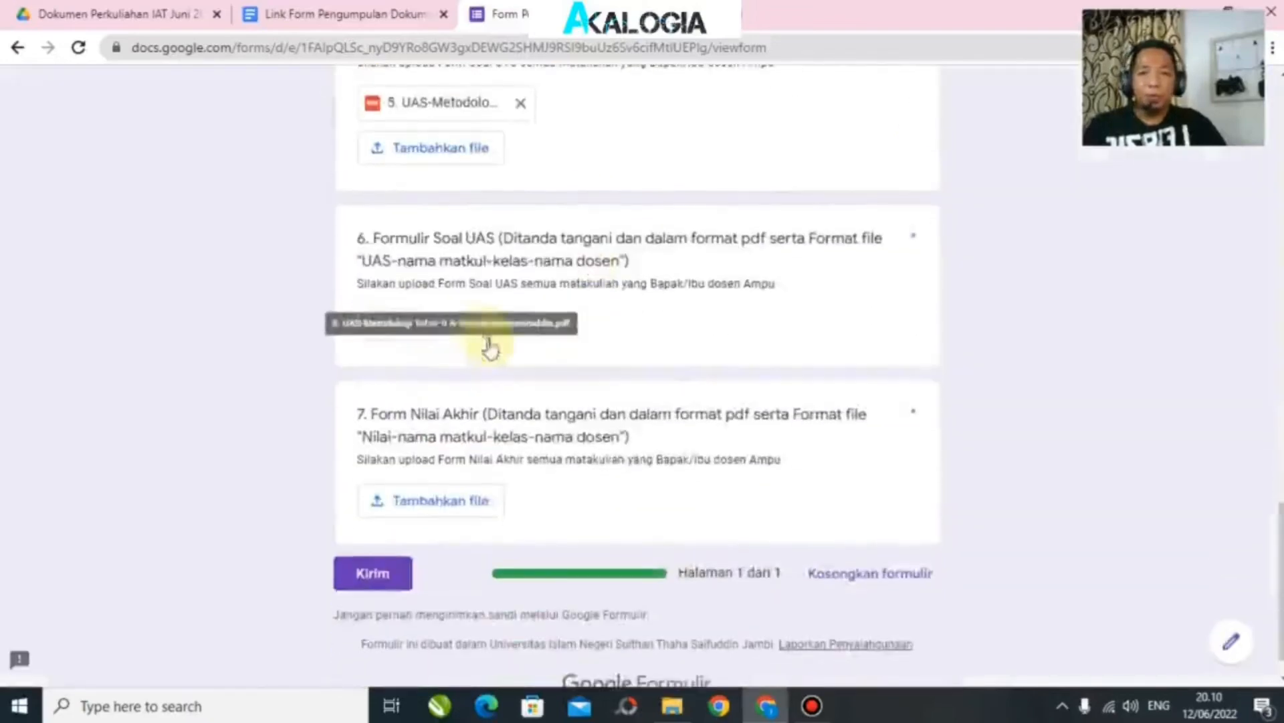
left_click(423, 323)
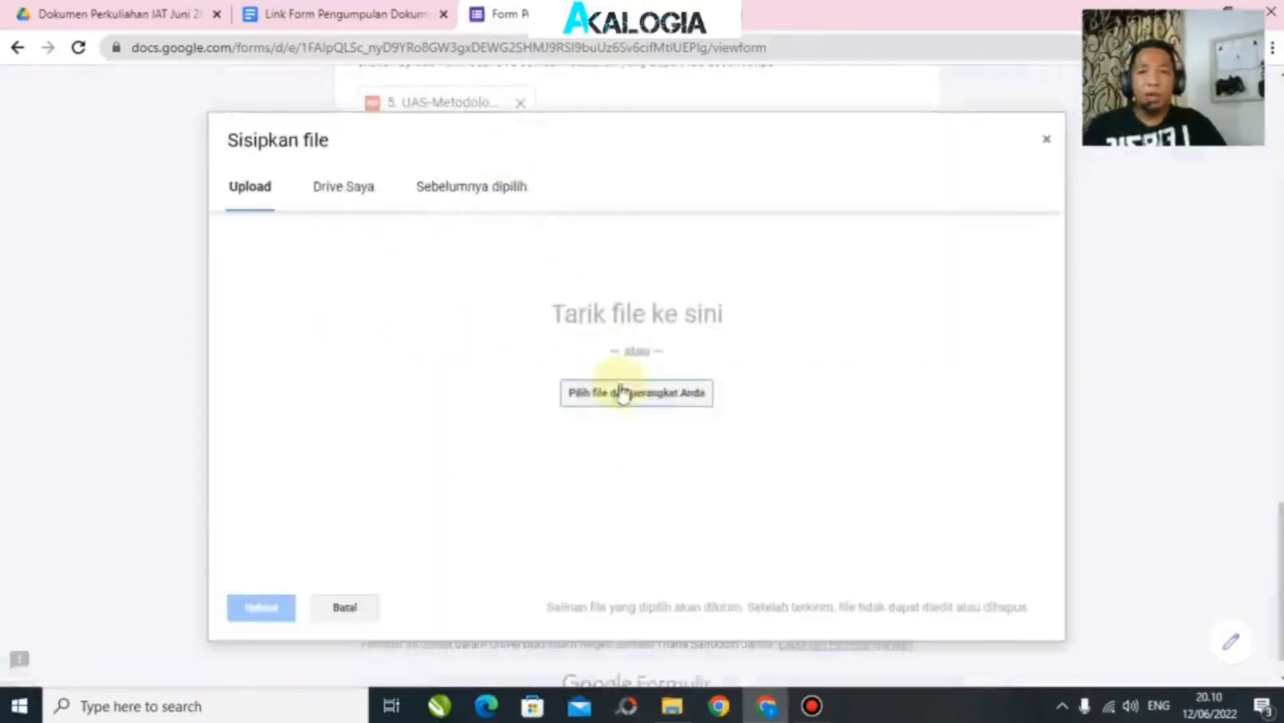
left_click(634, 392)
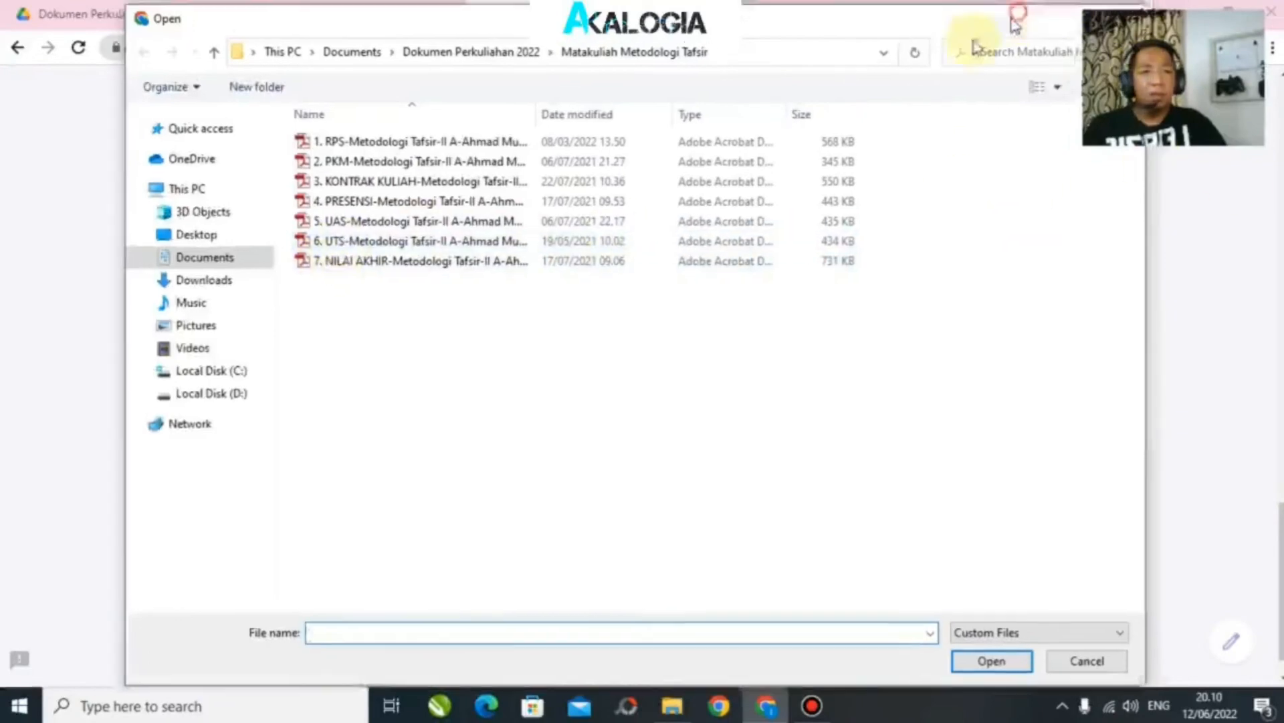
left_click(1063, 28)
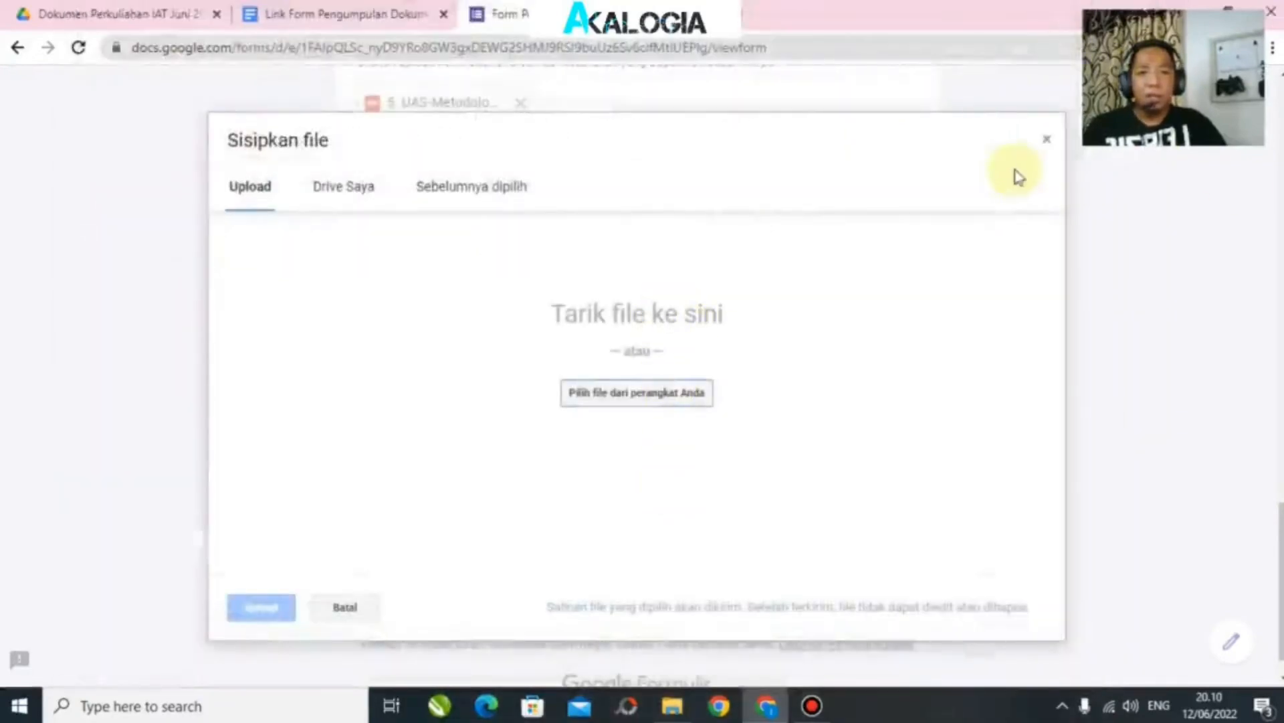
left_click(1046, 140)
scroll(508, 373, "up", 1)
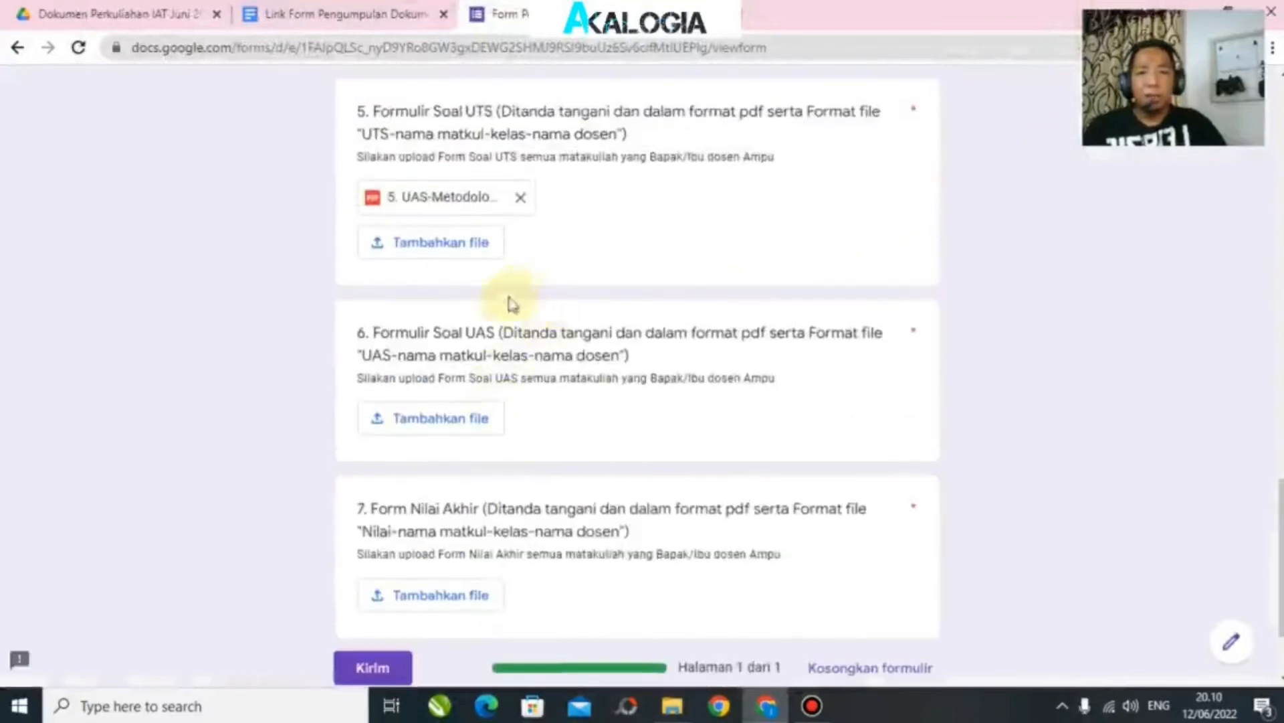
scroll(637, 284, "up", 1)
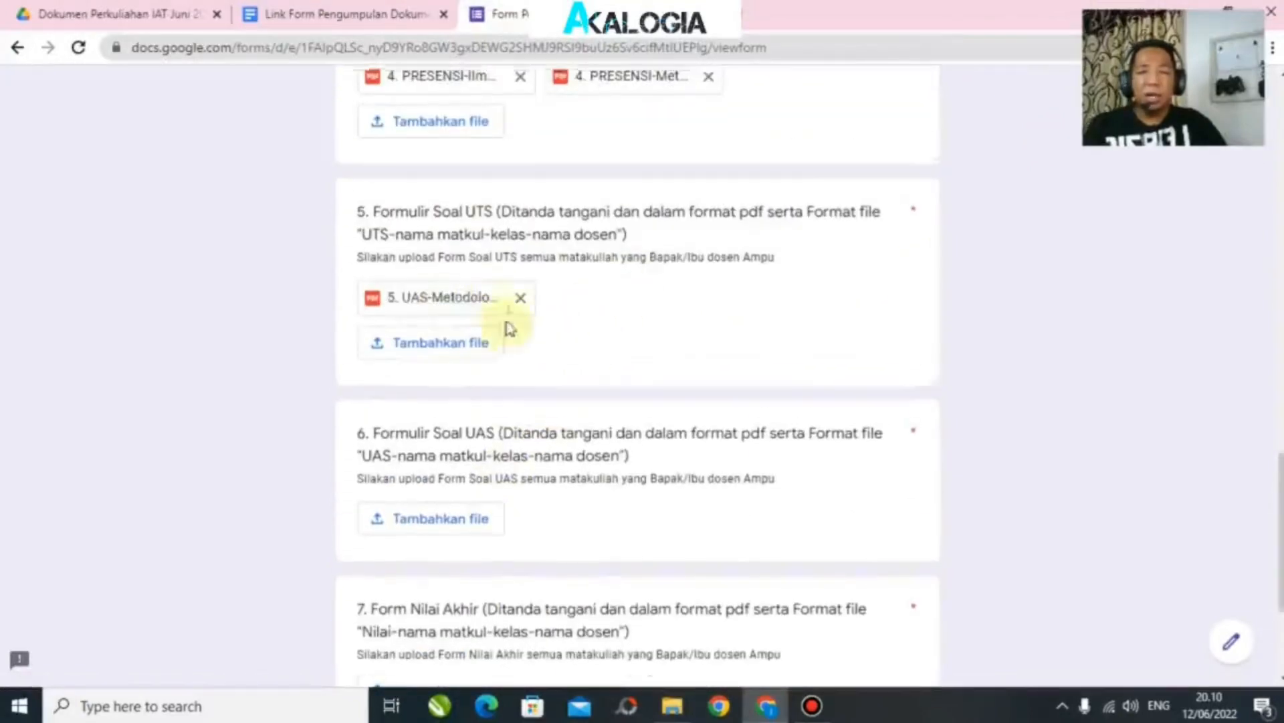
scroll(597, 395, "up", 1)
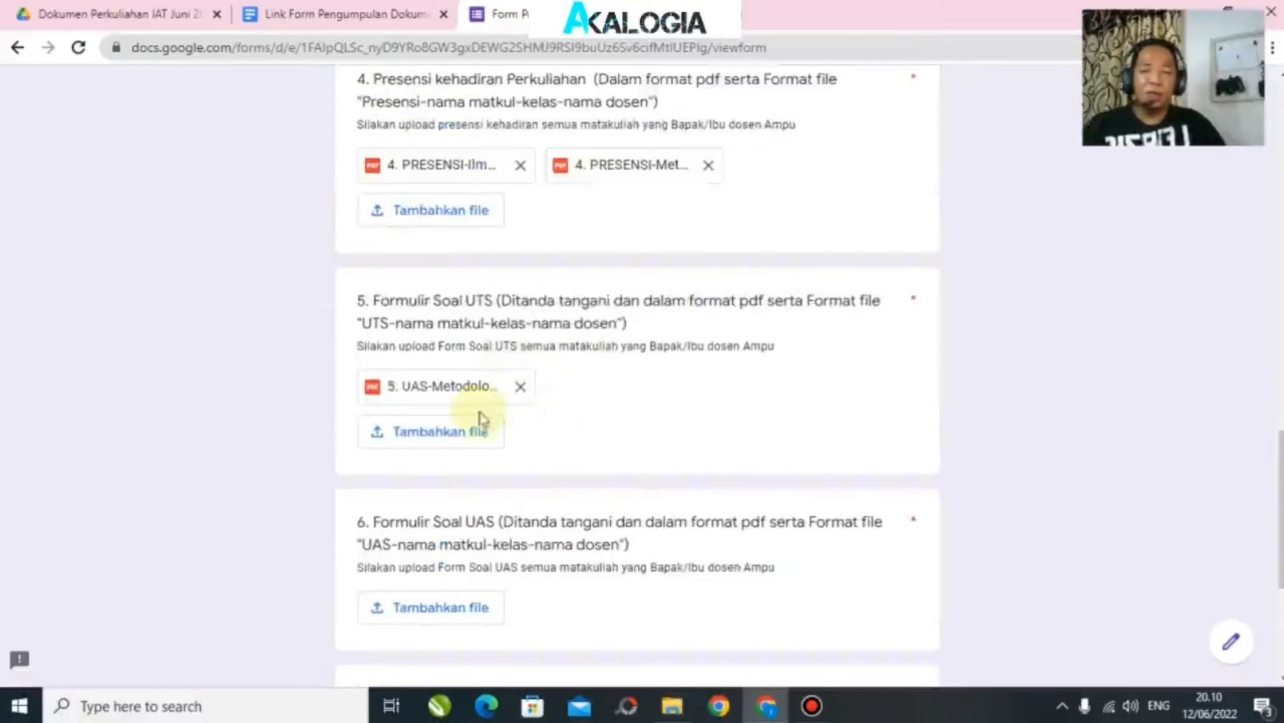
Step: Replace question 5's wrong file with the '6. UTS Metodologi Tafsir' PDF
left_click(522, 388)
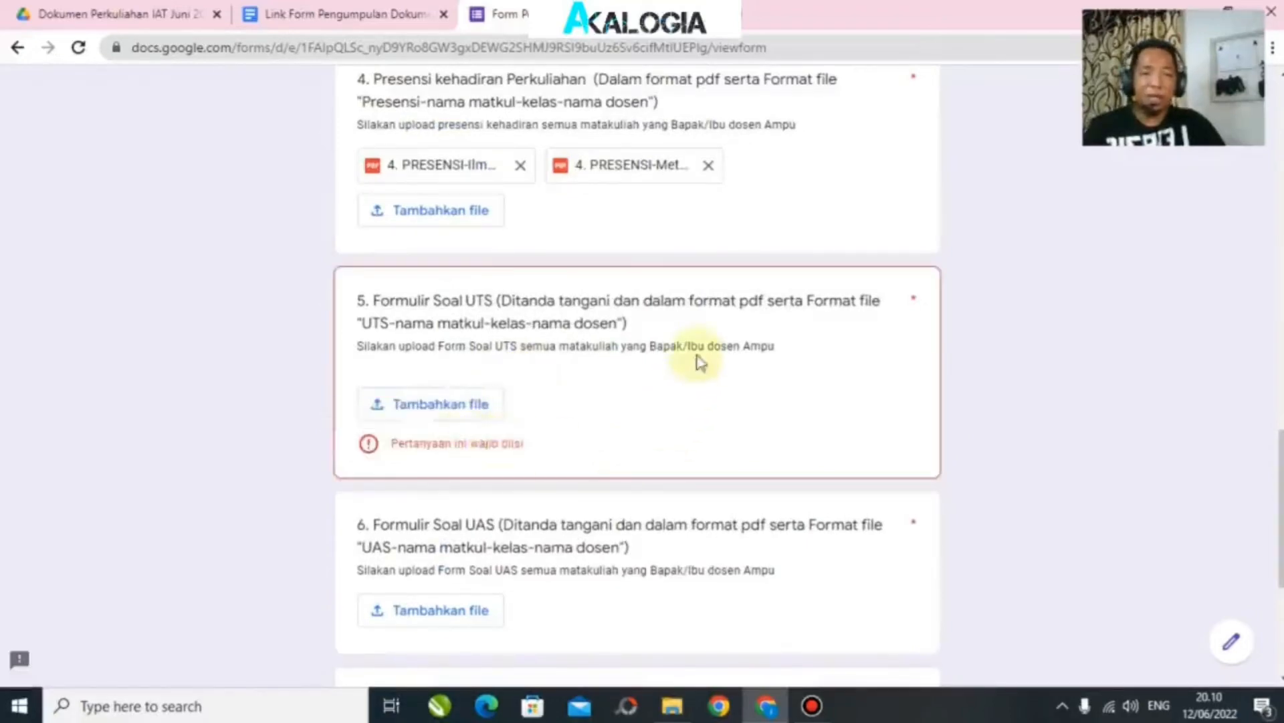
left_click(442, 404)
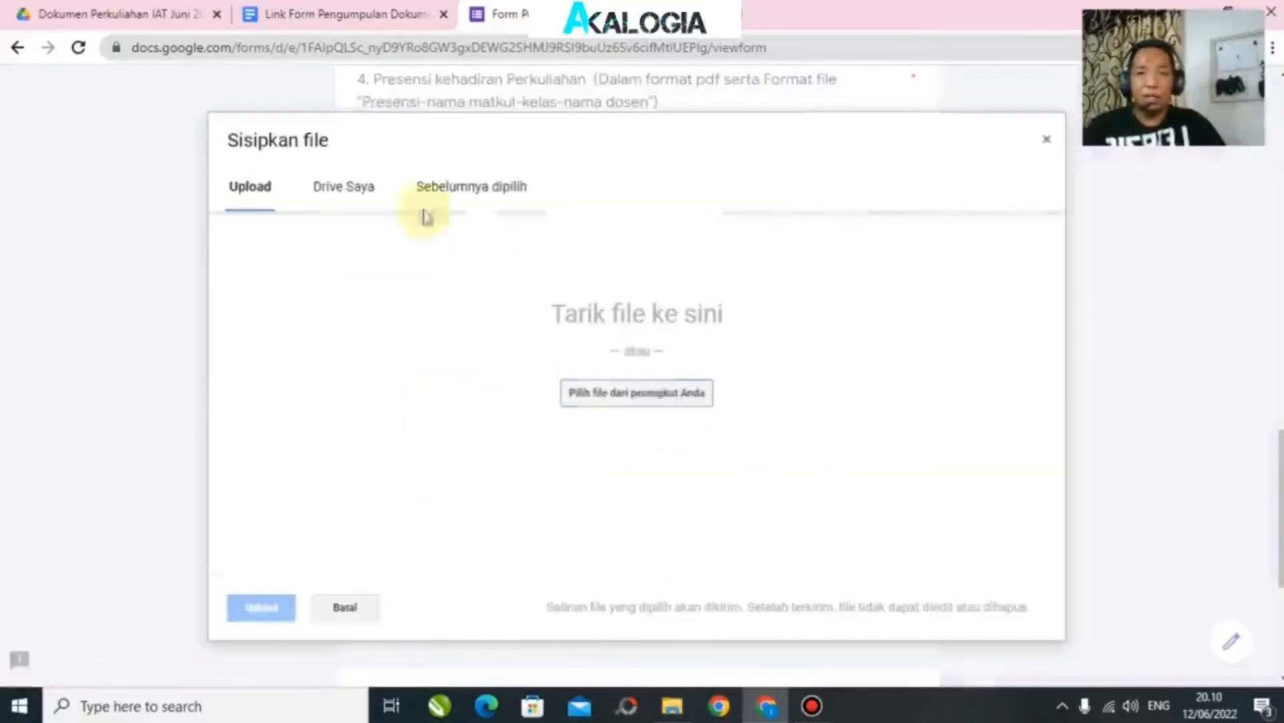
left_click(650, 397)
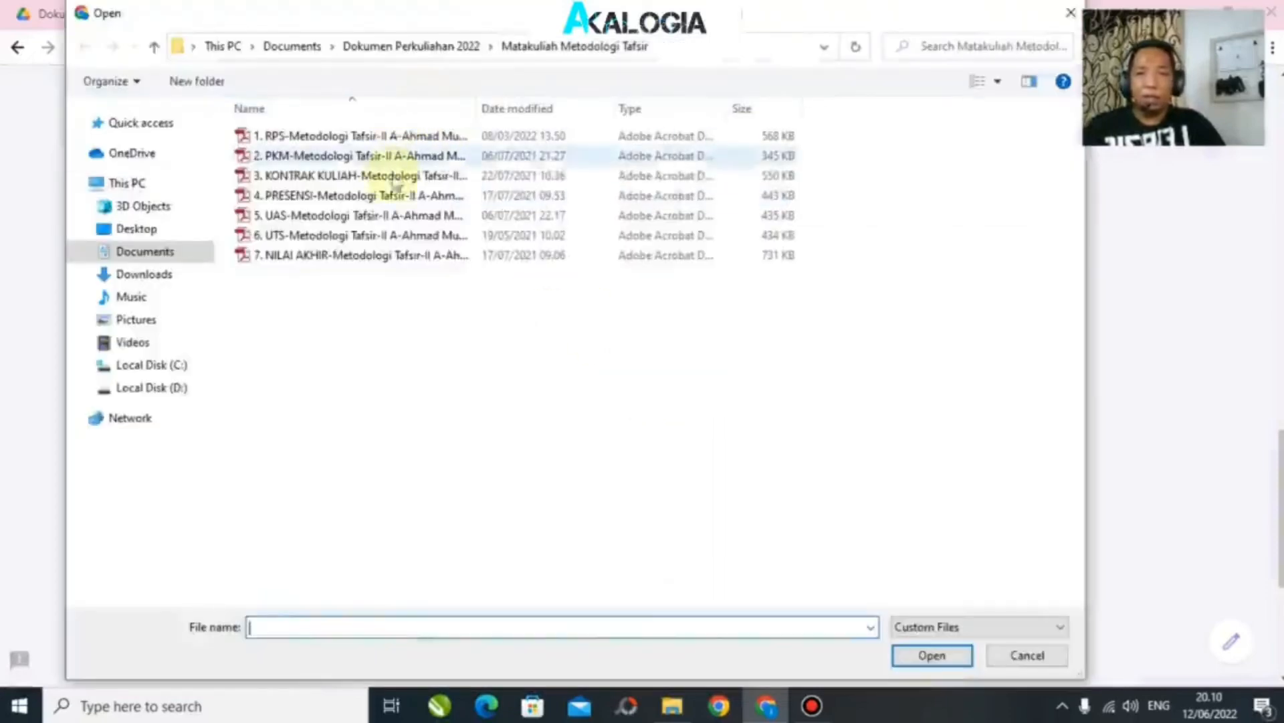
left_click(331, 234)
left_click(932, 656)
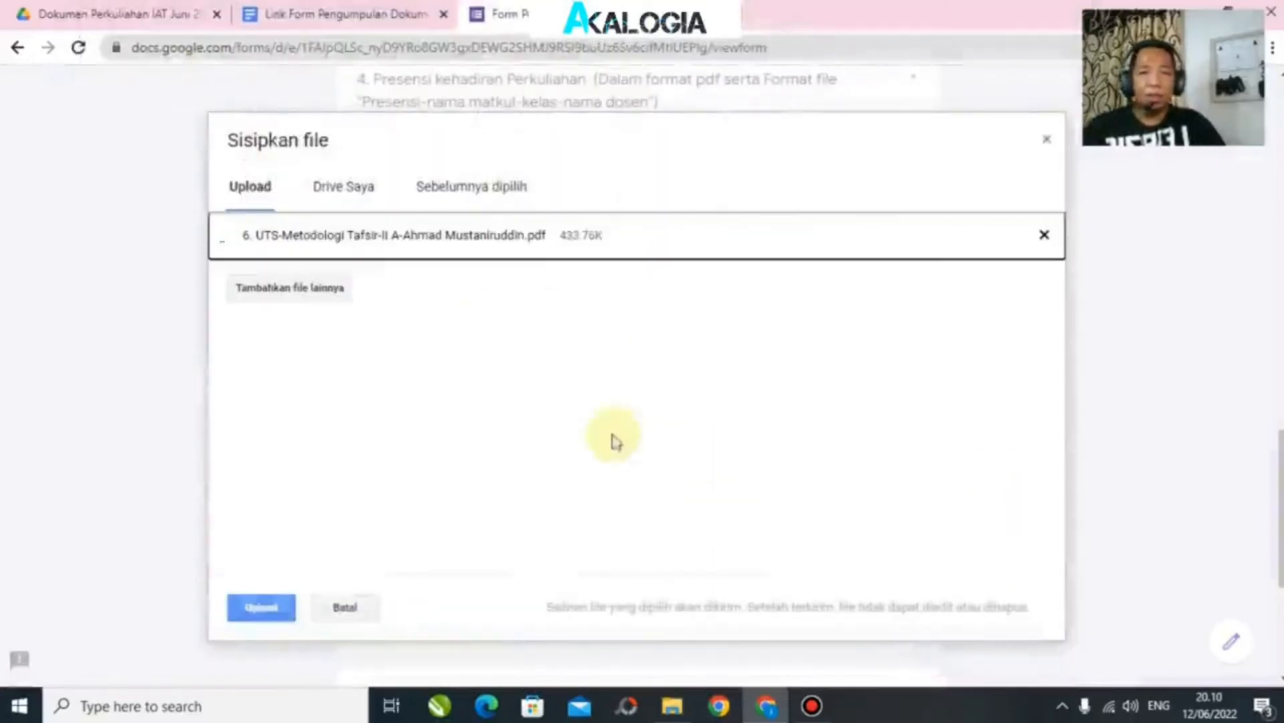
left_click(267, 608)
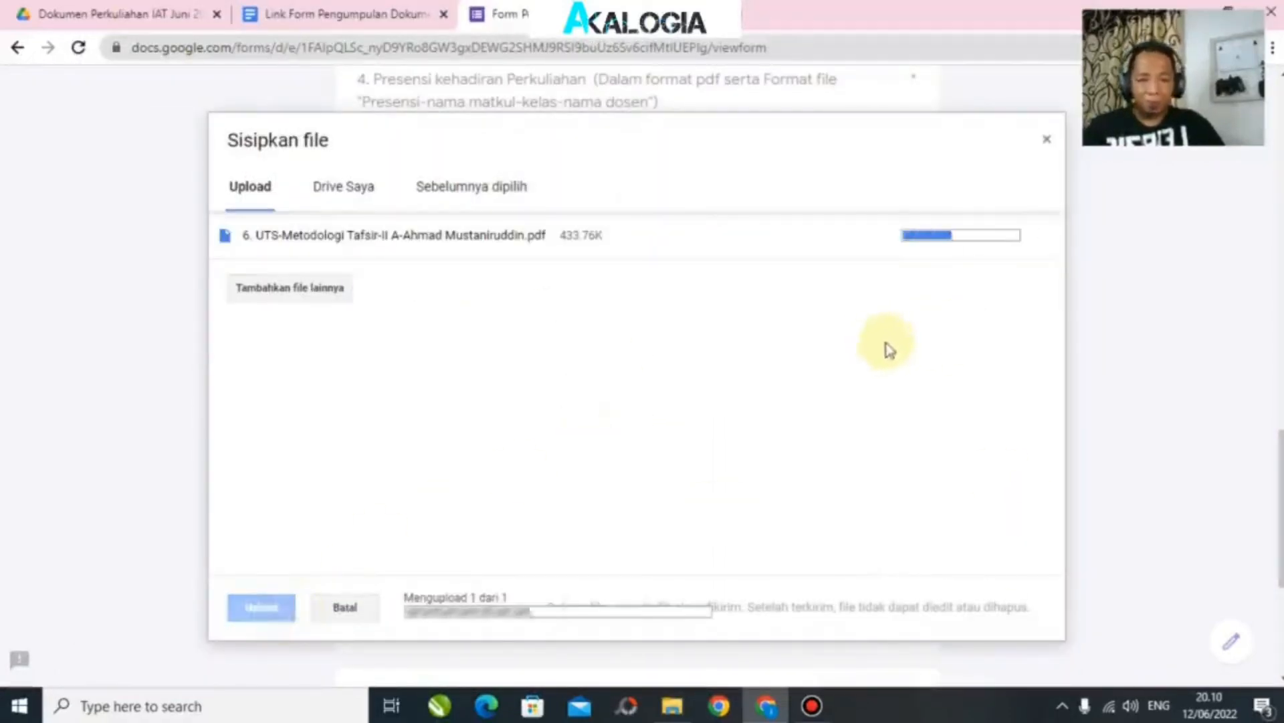
Step: Upload the UAS-Metodologi Tafsir exam-paper PDF to question 6
scroll(556, 368, "down", 4)
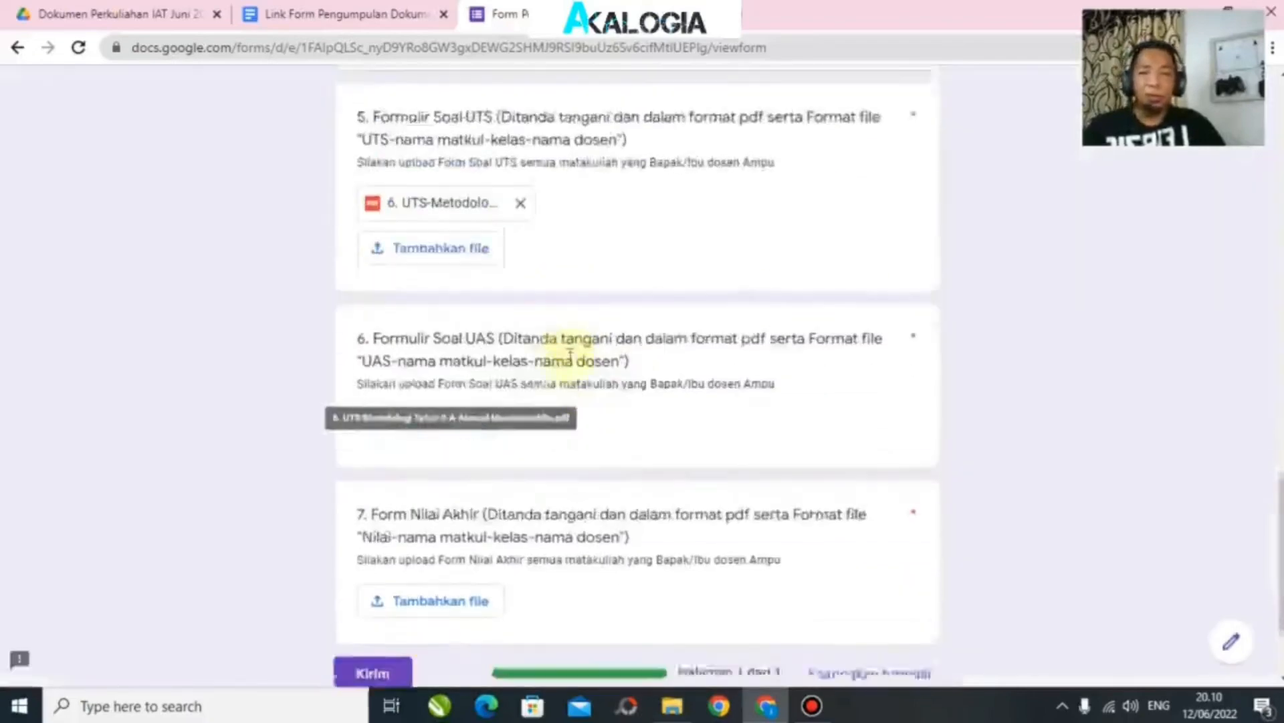
left_click(442, 324)
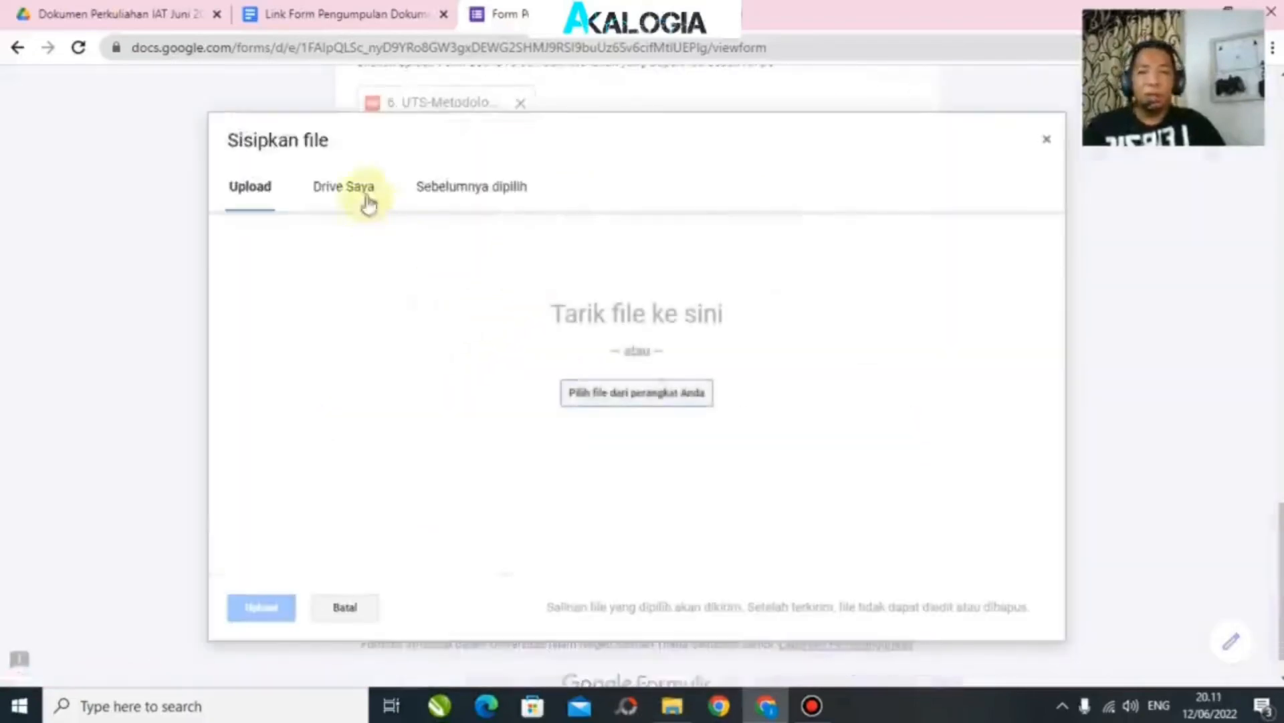
left_click(683, 394)
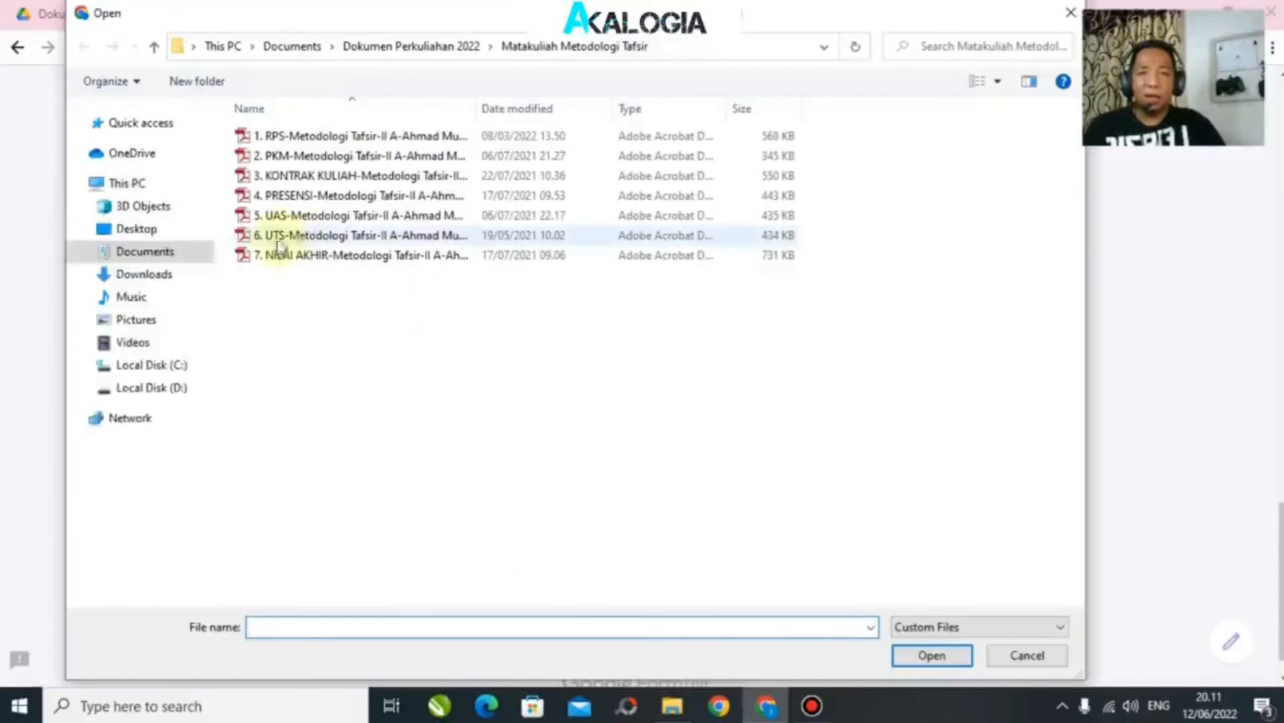
left_click(294, 216)
left_click(933, 655)
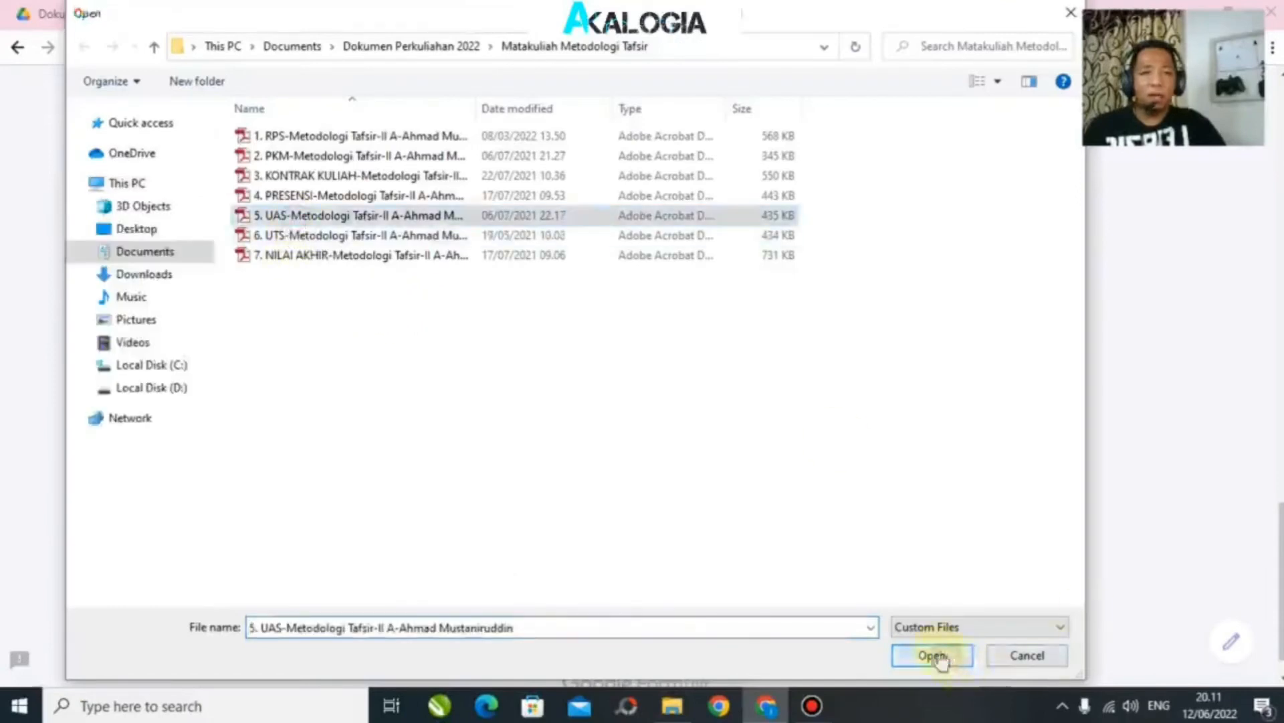
left_click(255, 616)
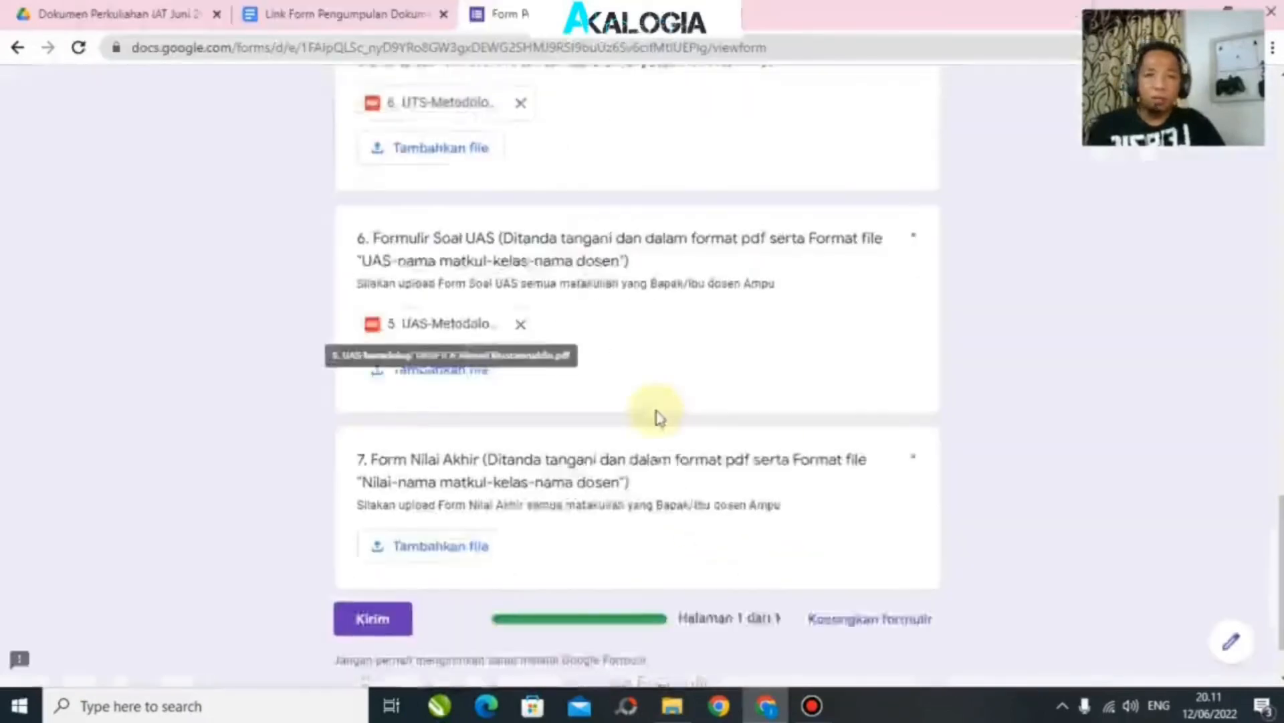
Step: Upload the NILAI AKHIR-Metodologi Tafsir grades PDF to question 7
left_click(434, 468)
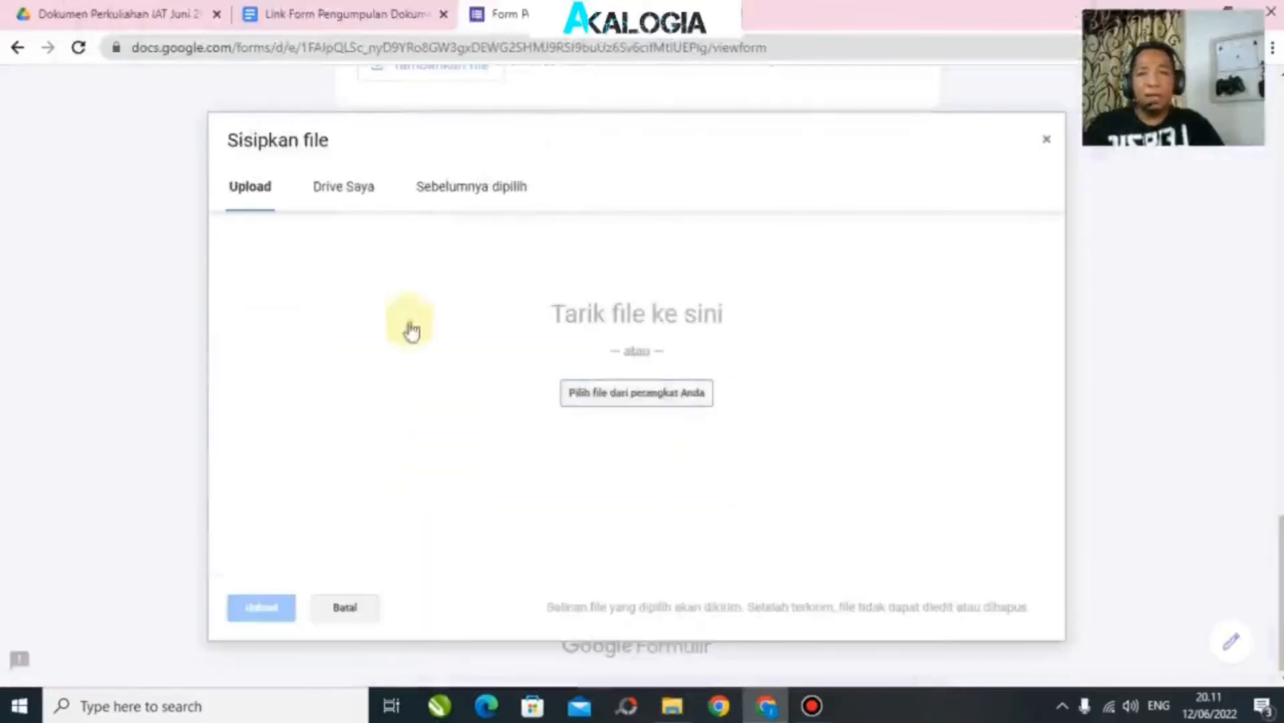
left_click(644, 401)
left_click(662, 403)
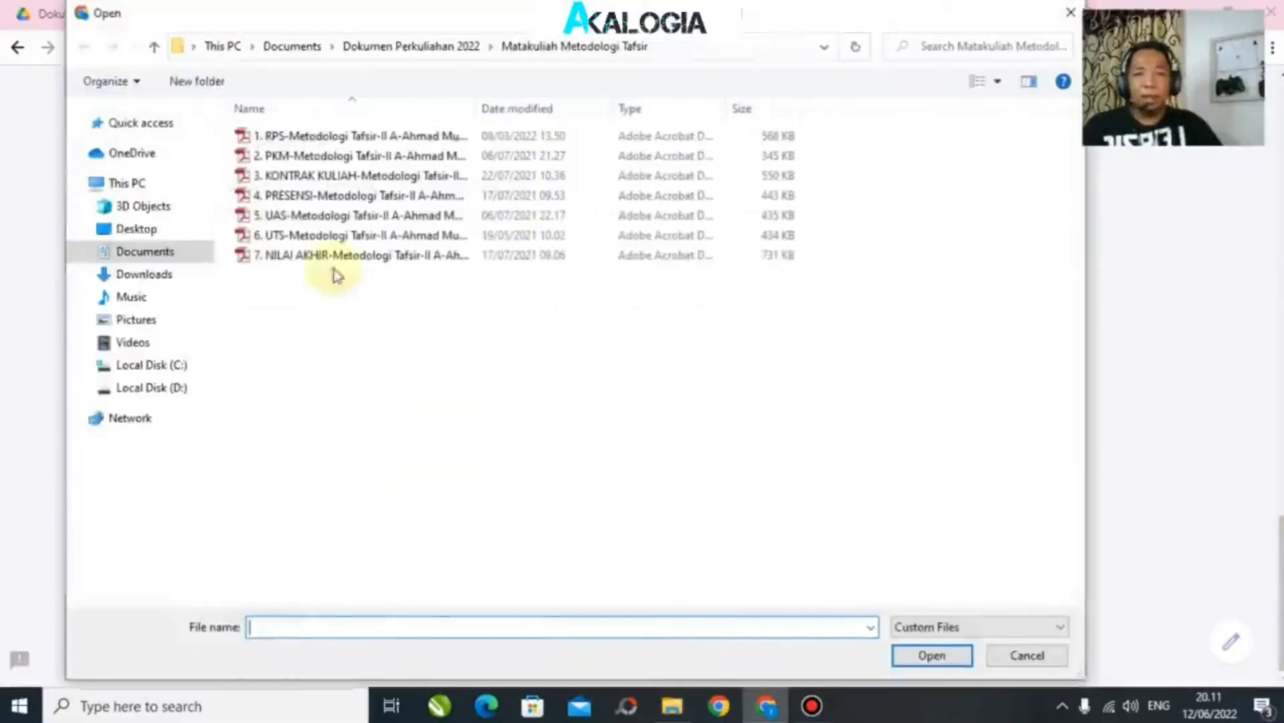
left_click(324, 258)
left_click(932, 655)
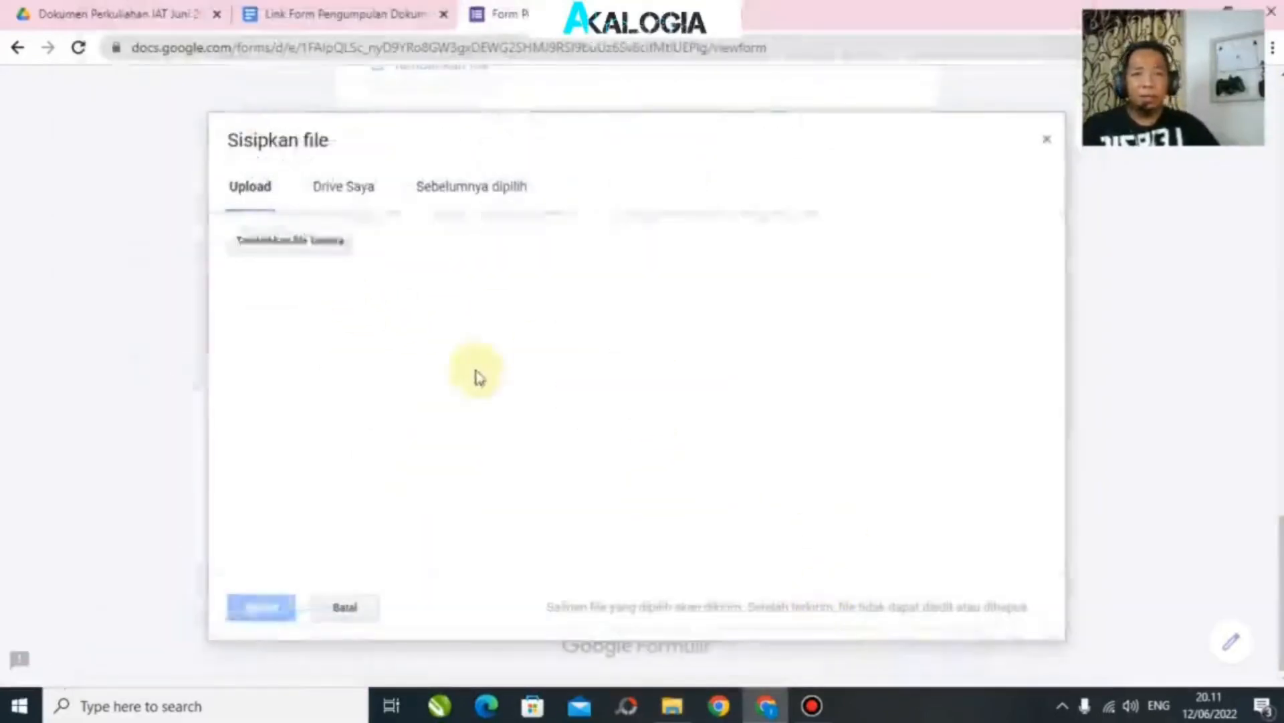
left_click(260, 609)
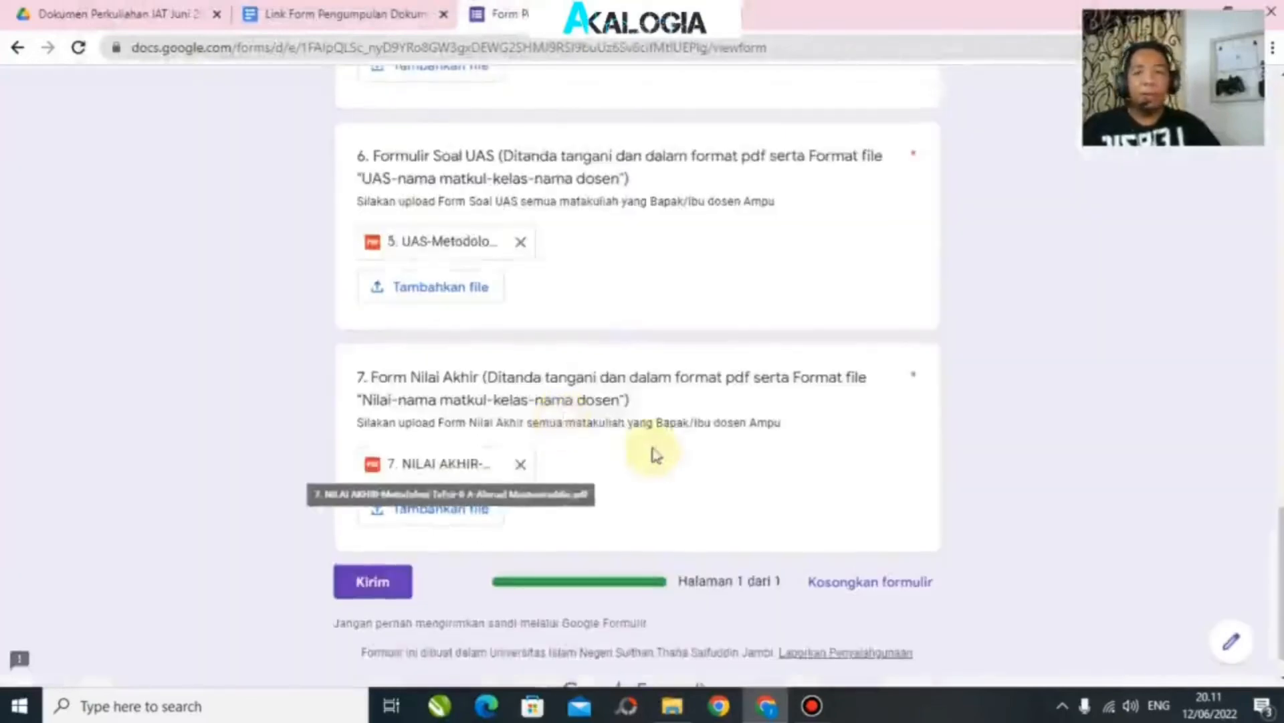
scroll(605, 515, "up", 10)
scroll(579, 506, "up", 7)
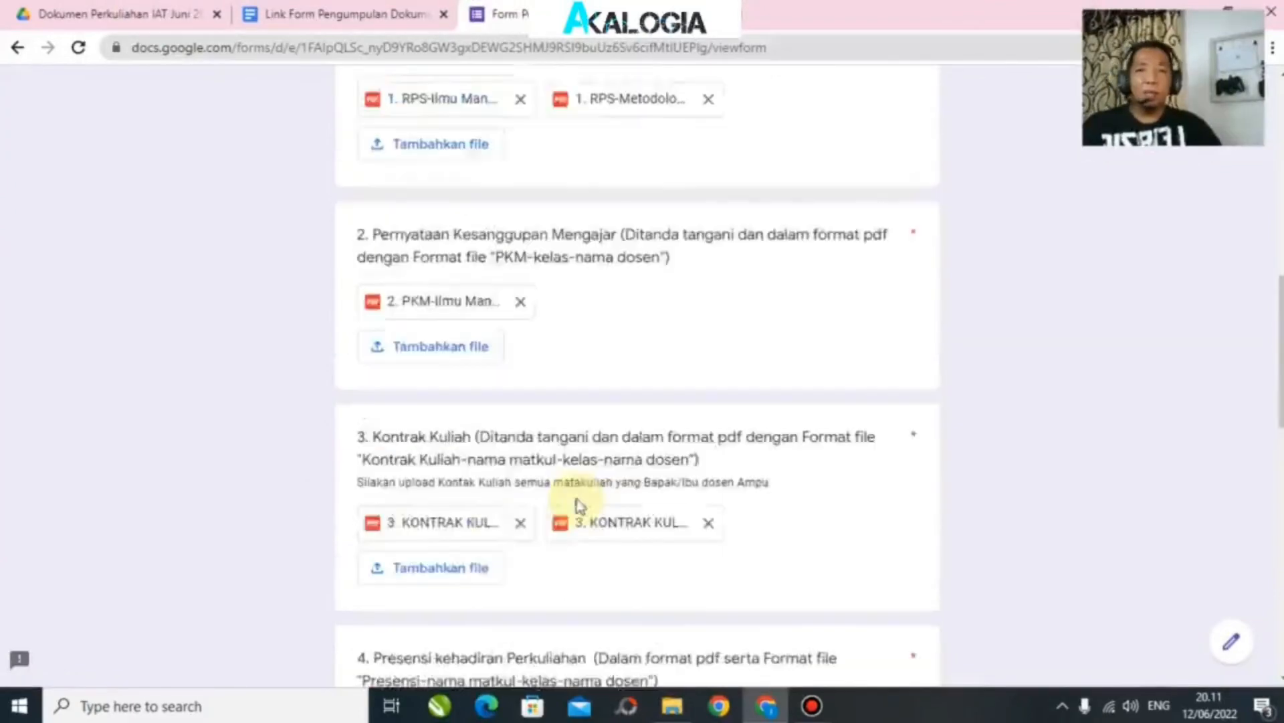
scroll(579, 506, "up", 8)
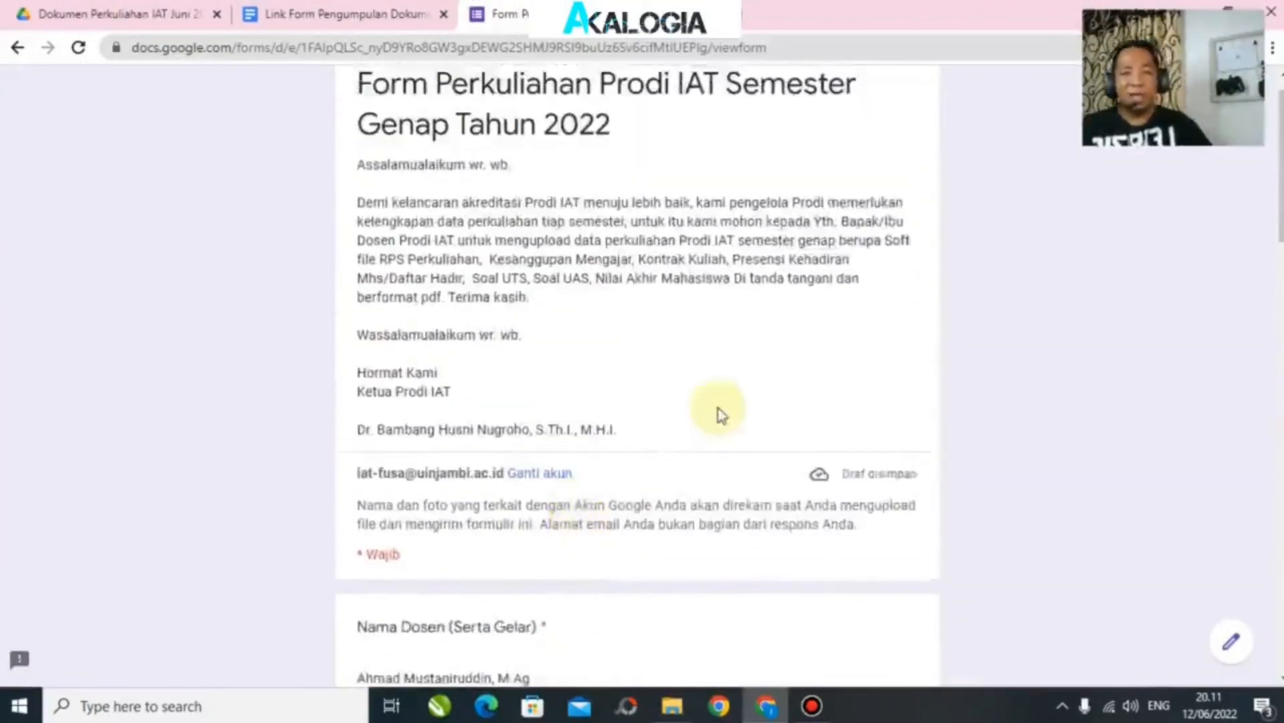
scroll(717, 408, "down", 8)
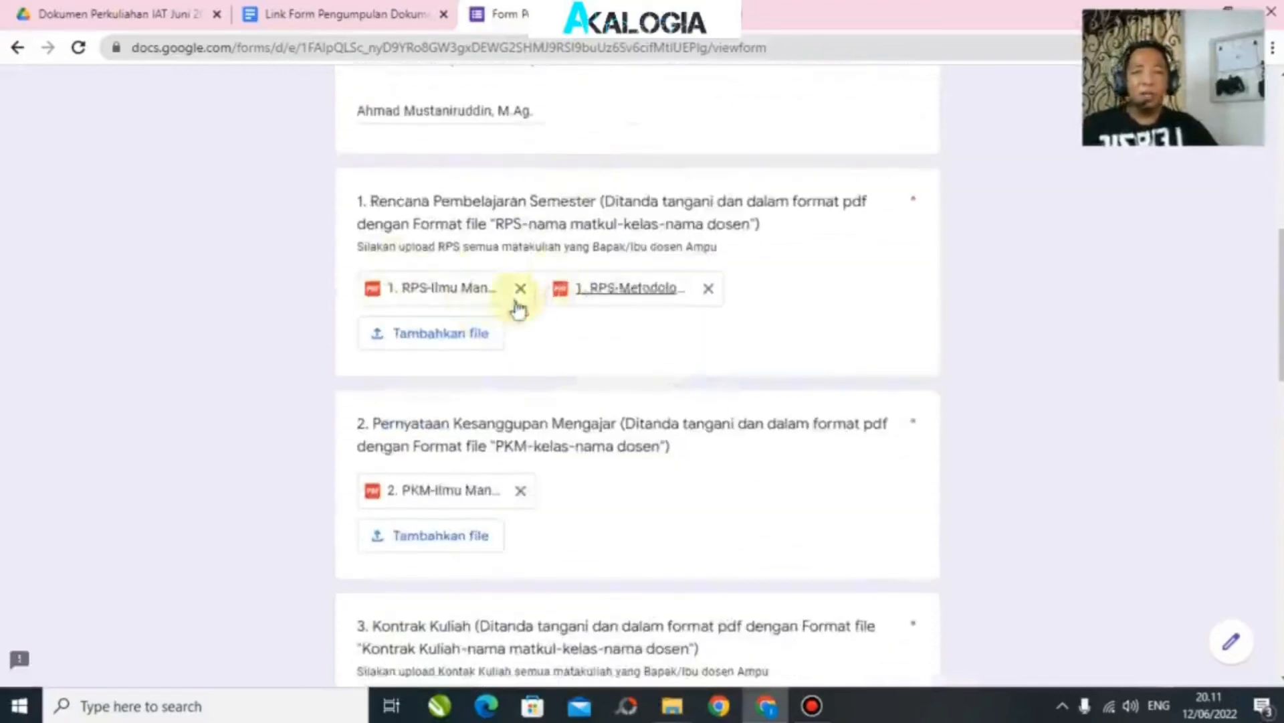
scroll(769, 329, "up", 3)
scroll(817, 306, "up", 3)
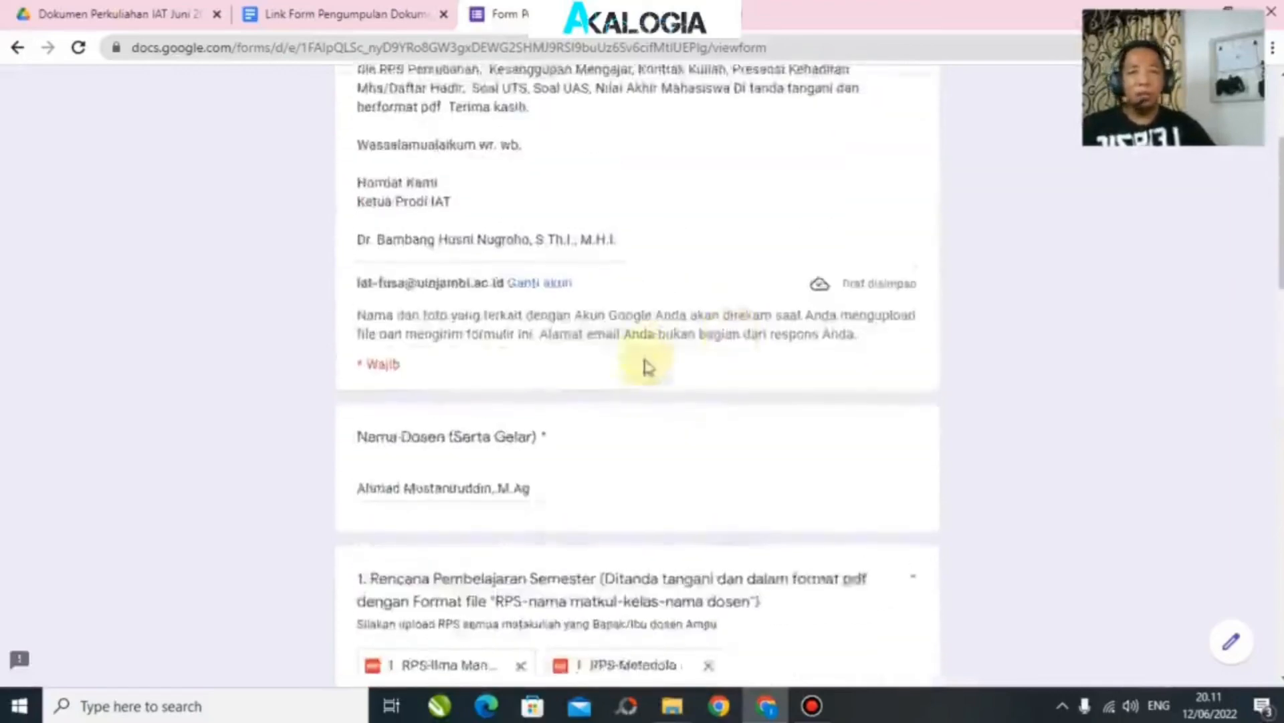
scroll(646, 364, "down", 20)
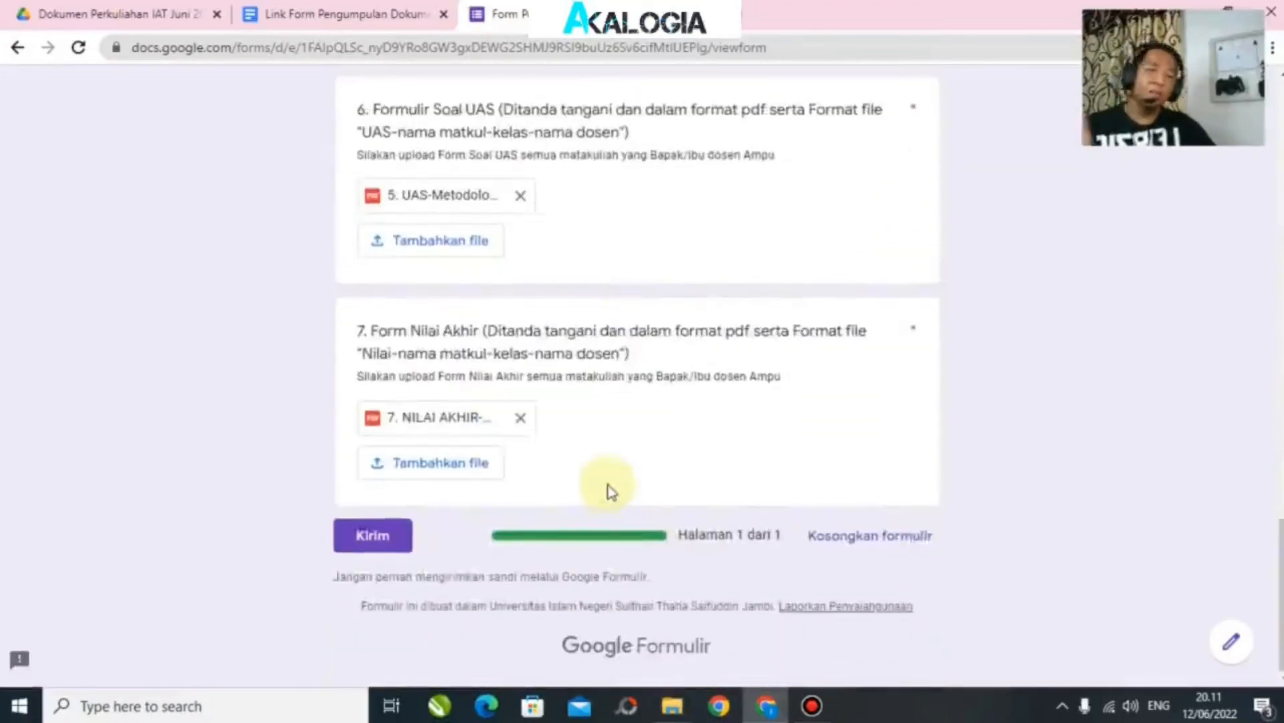
scroll(610, 491, "up", 20)
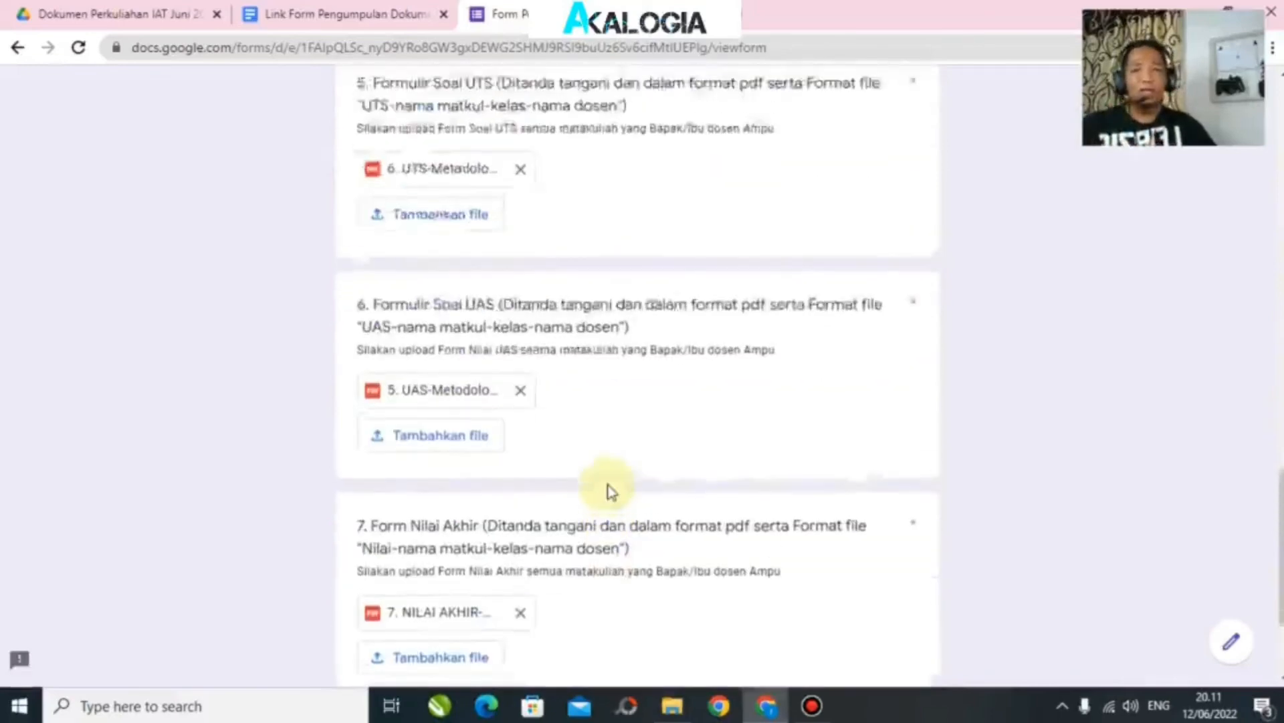
scroll(679, 478, "up", 1)
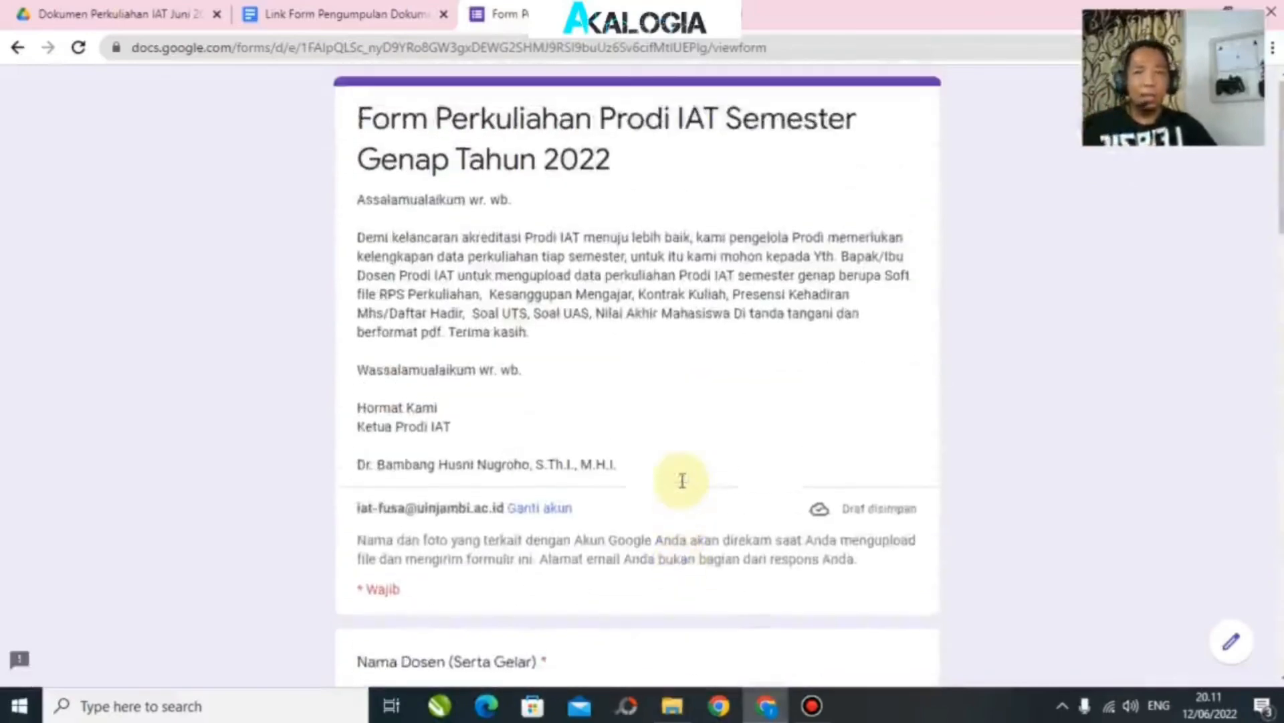
scroll(589, 430, "down", 6)
scroll(508, 395, "down", 3)
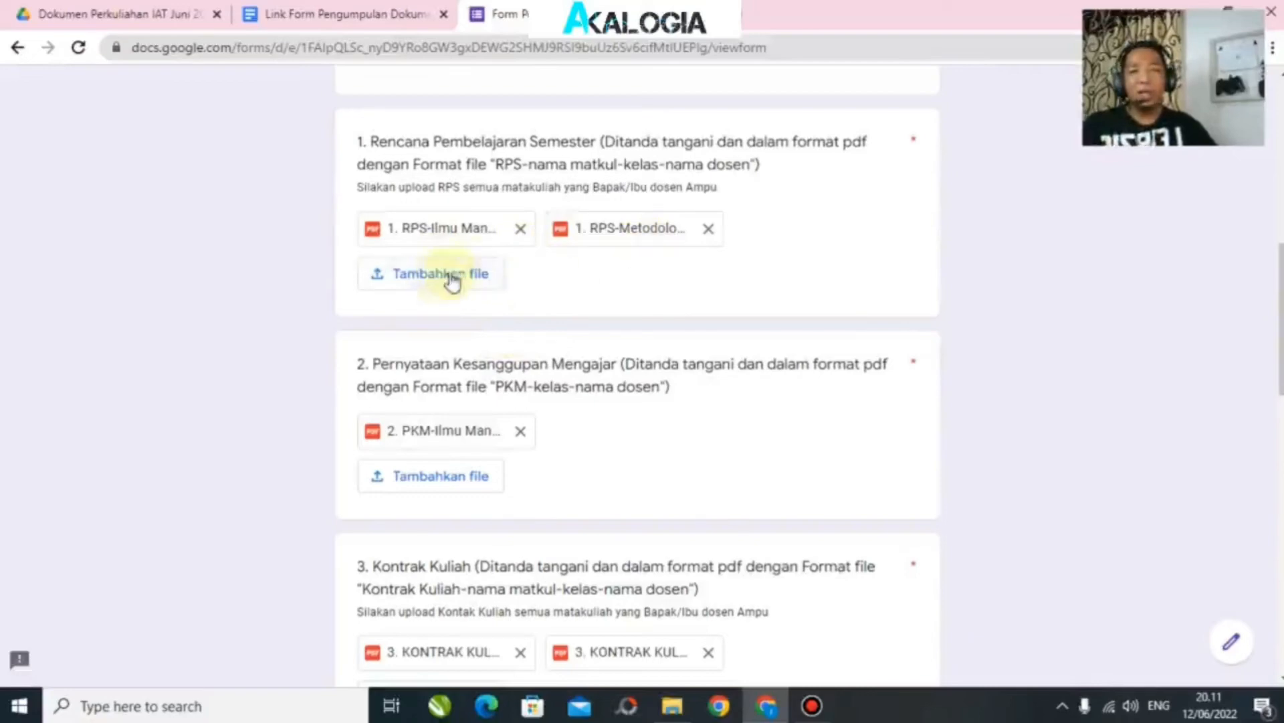
scroll(635, 306, "down", 3)
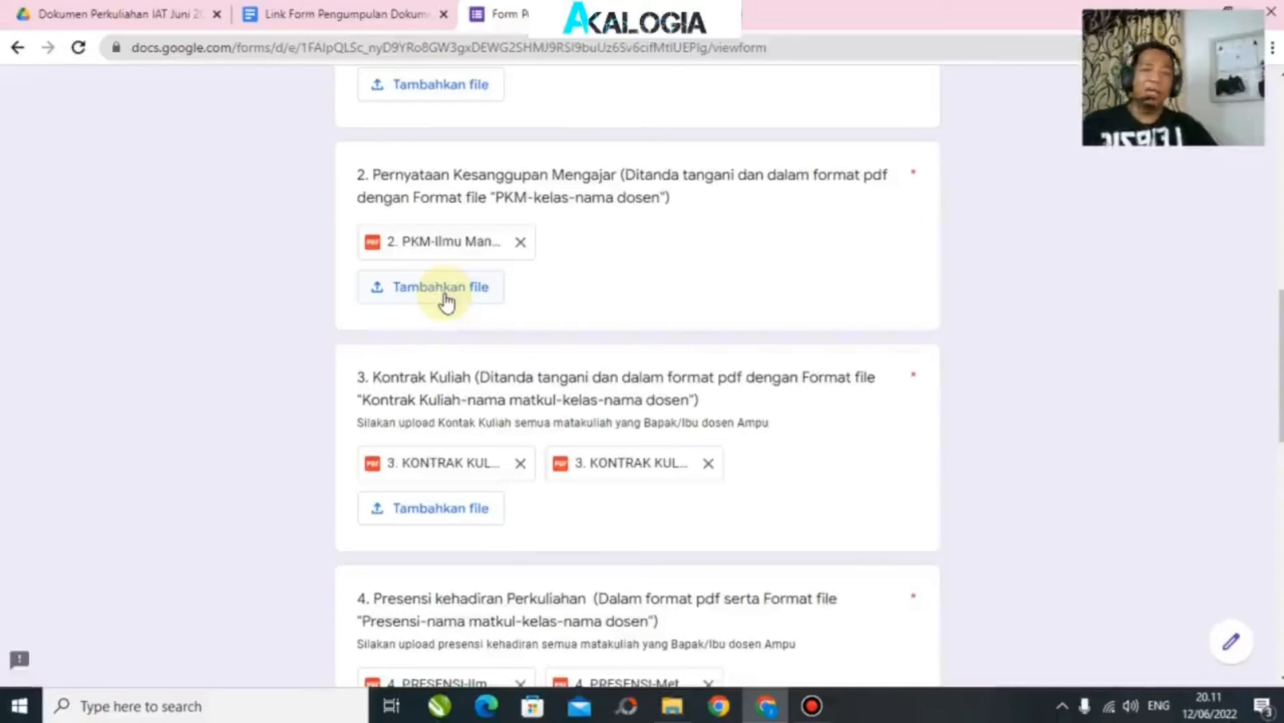
scroll(549, 388, "down", 2)
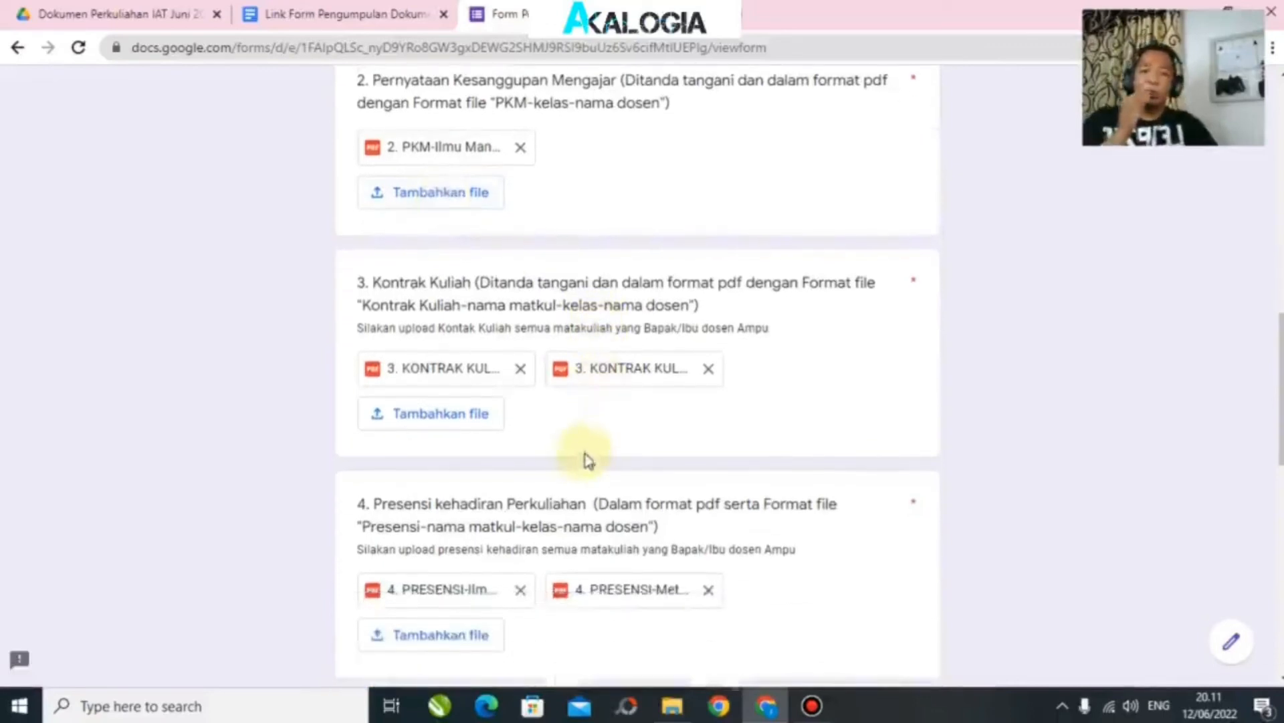
scroll(522, 364, "down", 2)
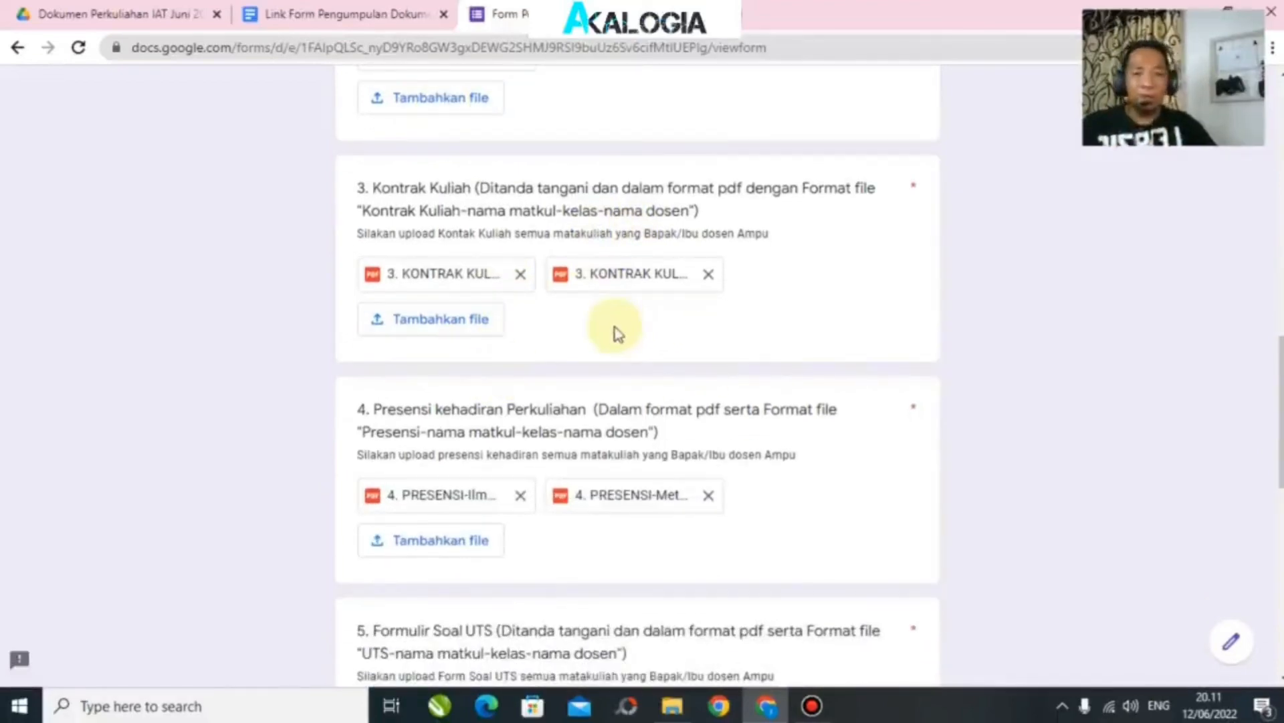
scroll(569, 345, "down", 6)
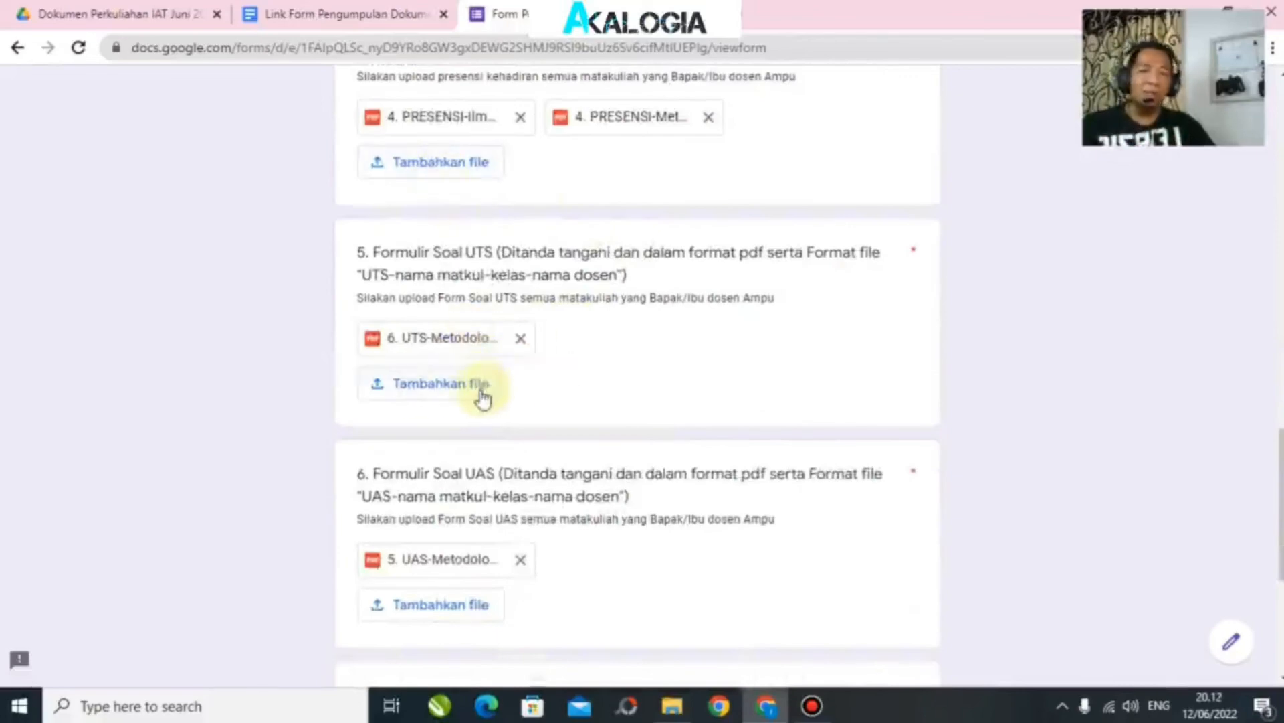
scroll(482, 391, "down", 3)
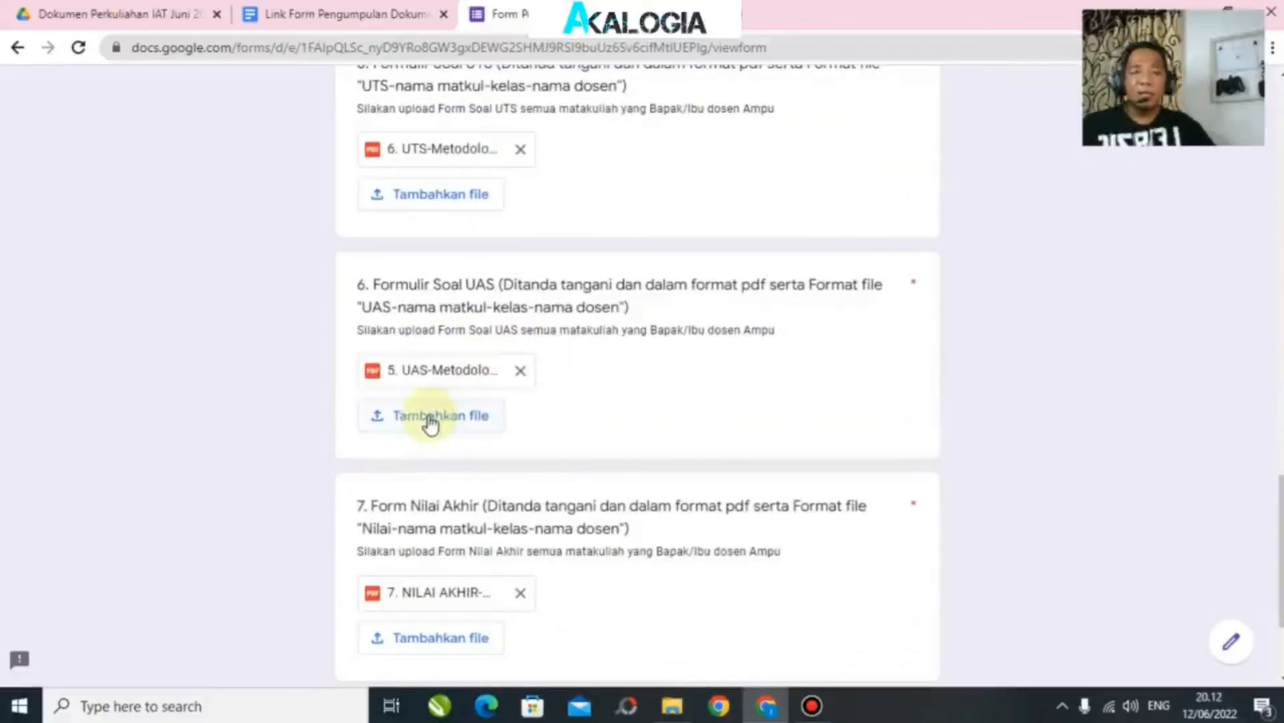
scroll(655, 473, "down", 3)
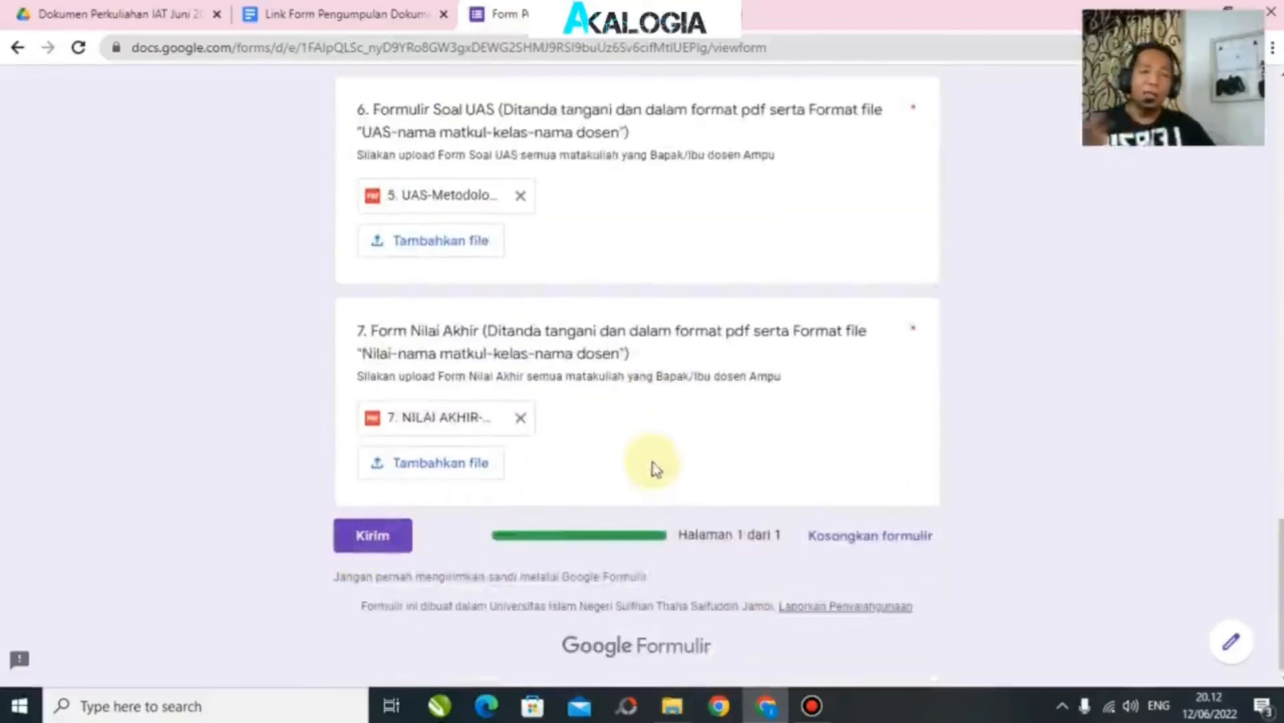
scroll(645, 459, "up", 3)
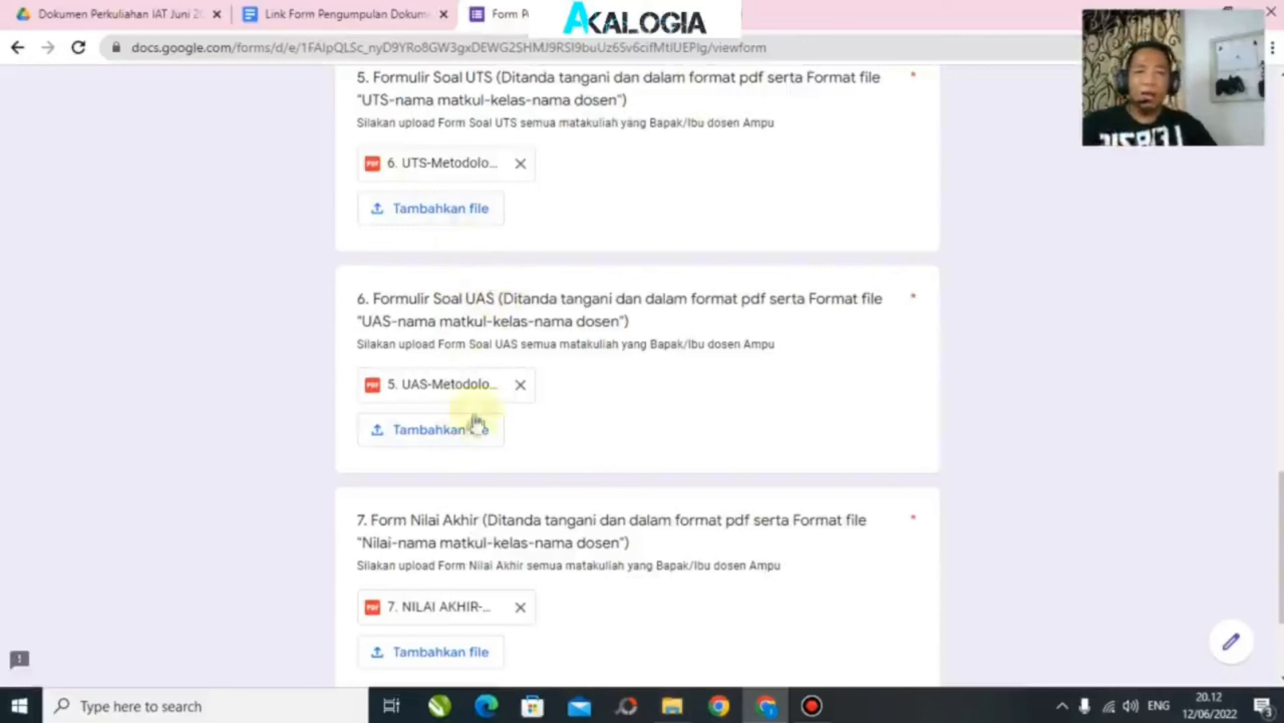
scroll(539, 392, "down", 2)
scroll(588, 372, "down", 2)
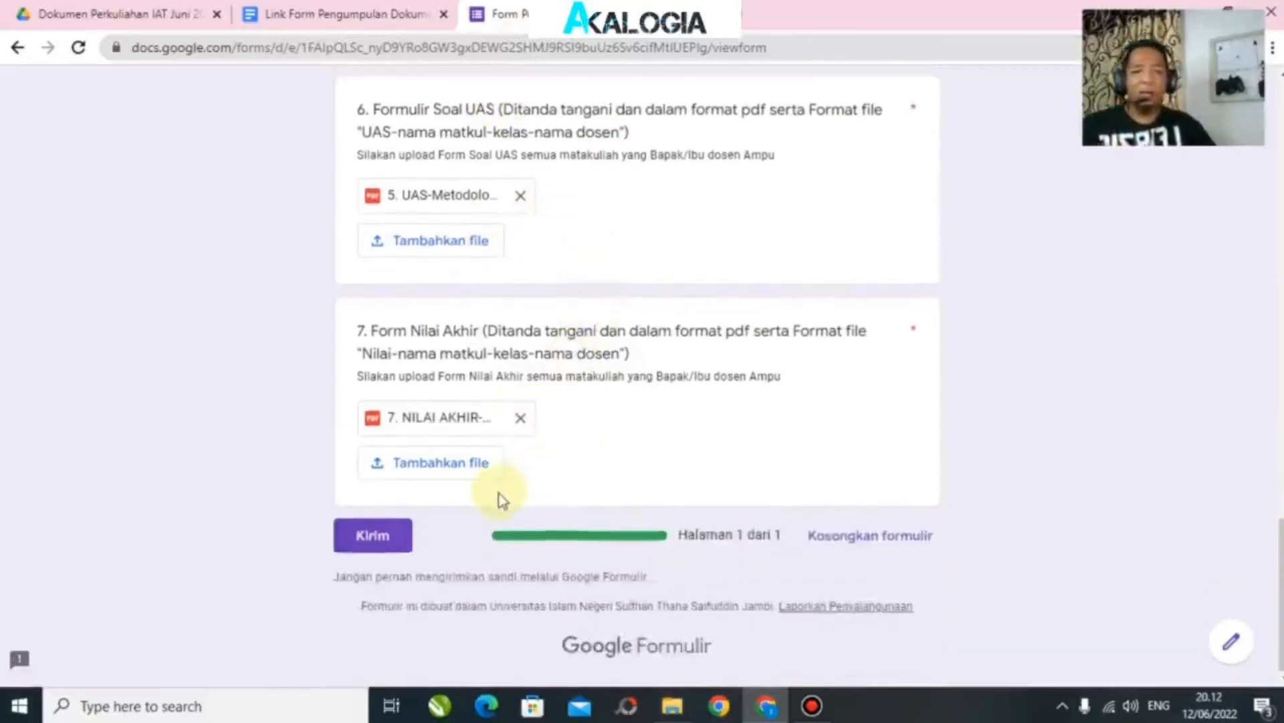
scroll(702, 528, "up", 15)
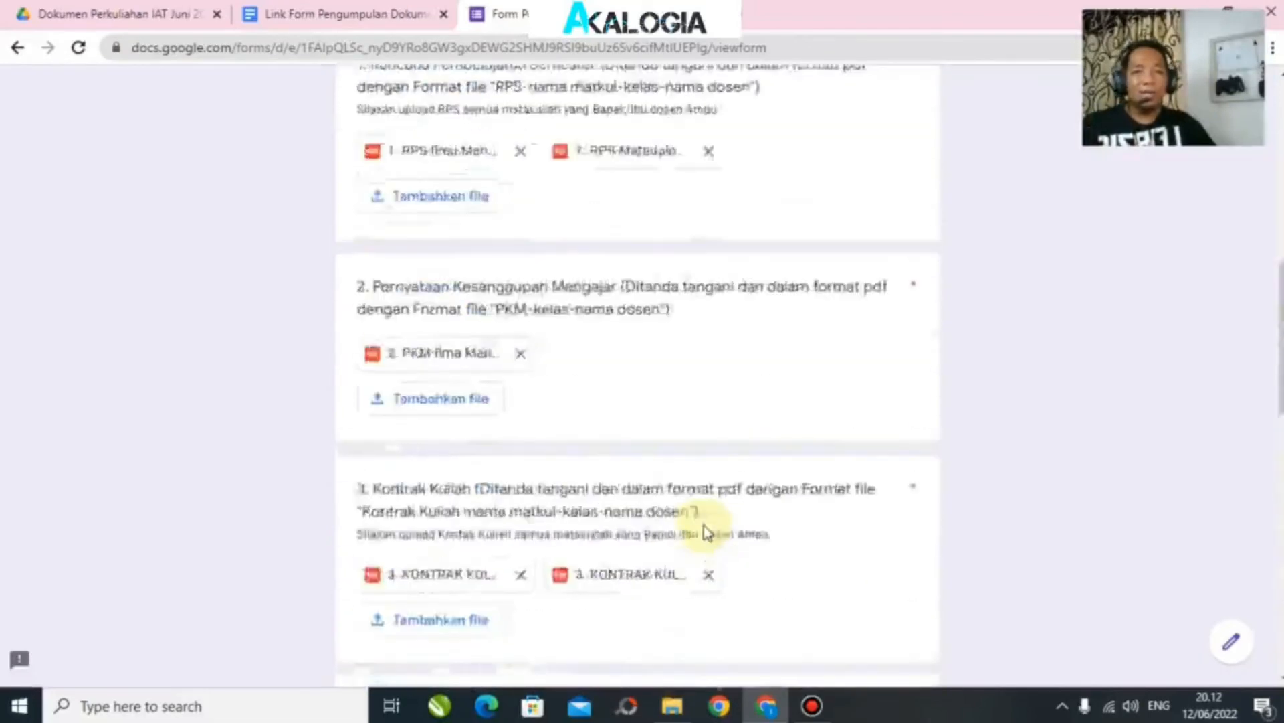
scroll(702, 528, "up", 8)
scroll(701, 531, "down", 20)
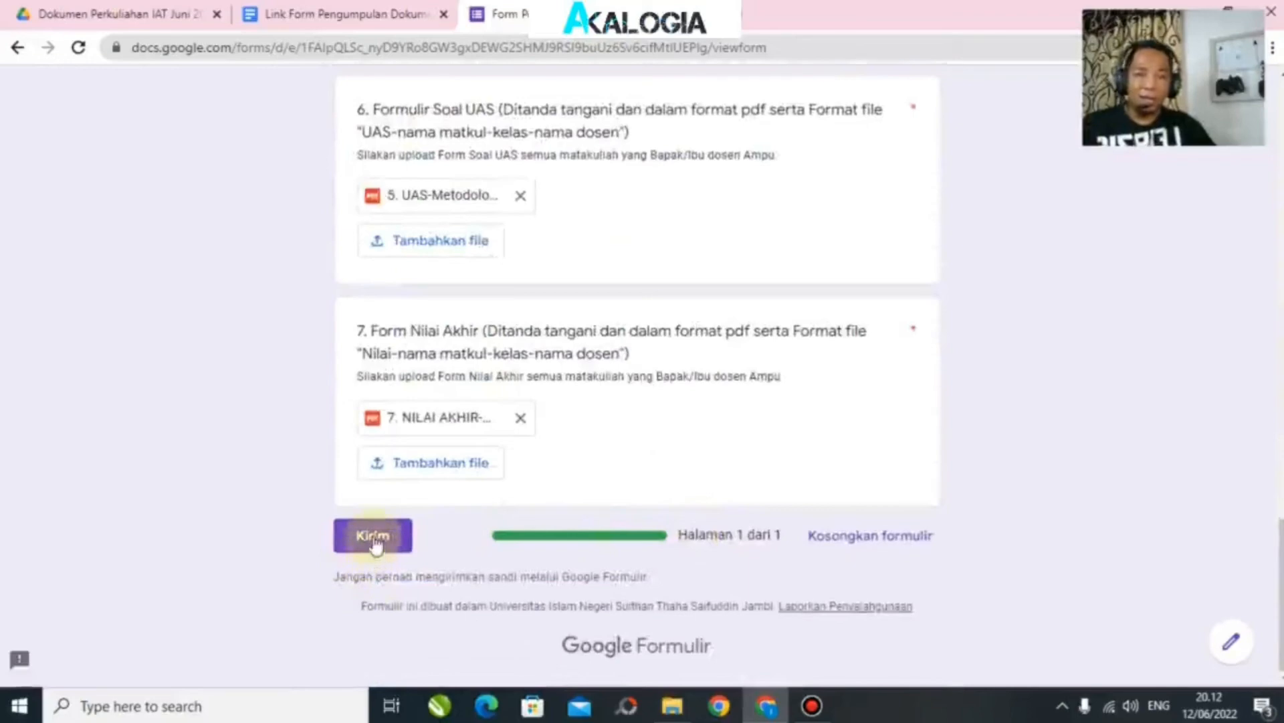
Step: Submit the completed lecture-document form with Kirim
left_click(373, 540)
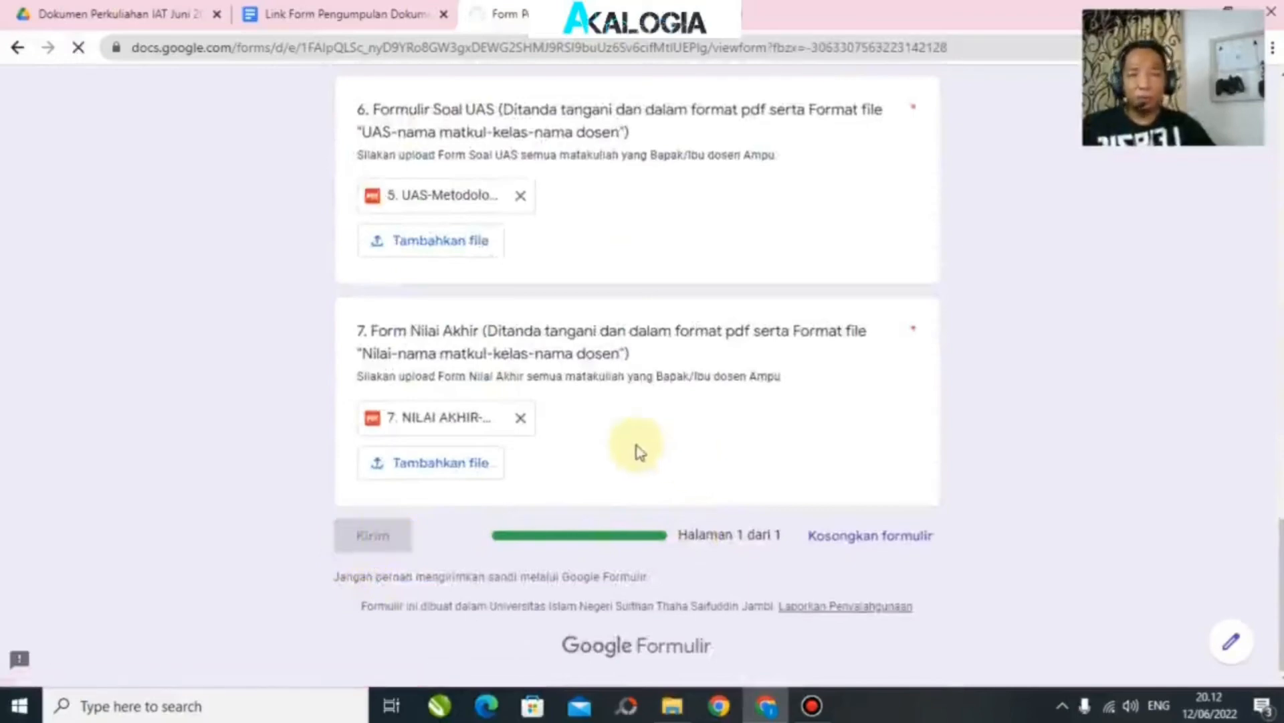